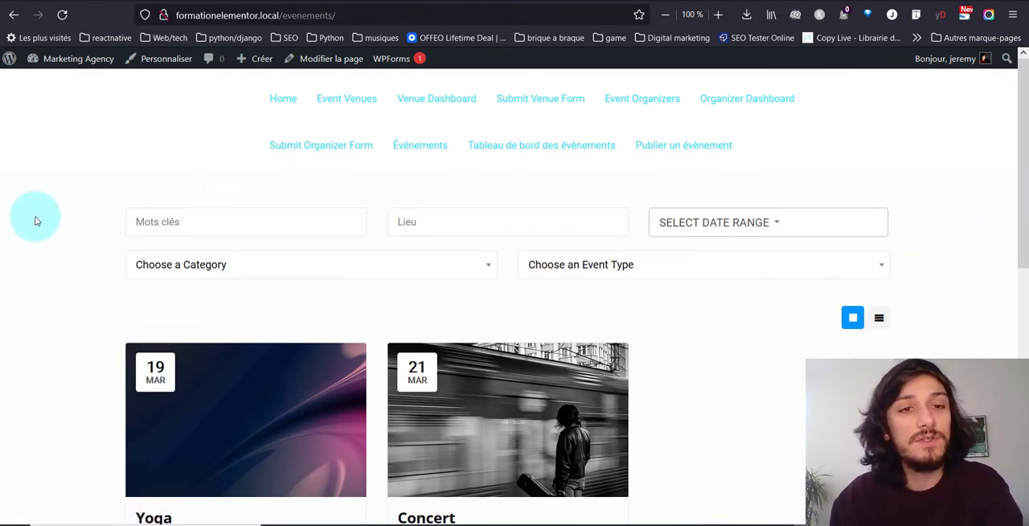
# Step: Examine the events page's search filters and event cards, comparing the list and grid layouts
pyautogui.scroll(-2, 26, 209)
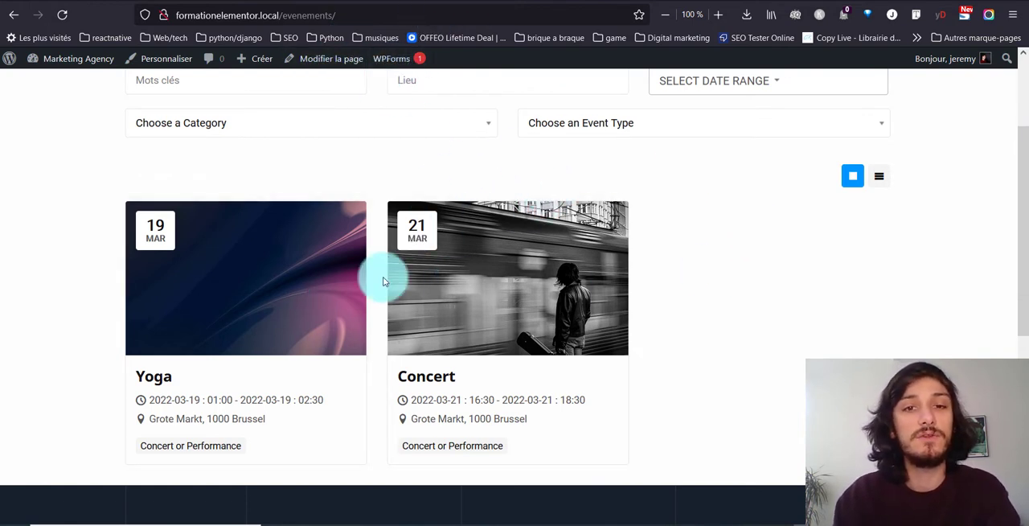
pyautogui.scroll(1, 370, 275)
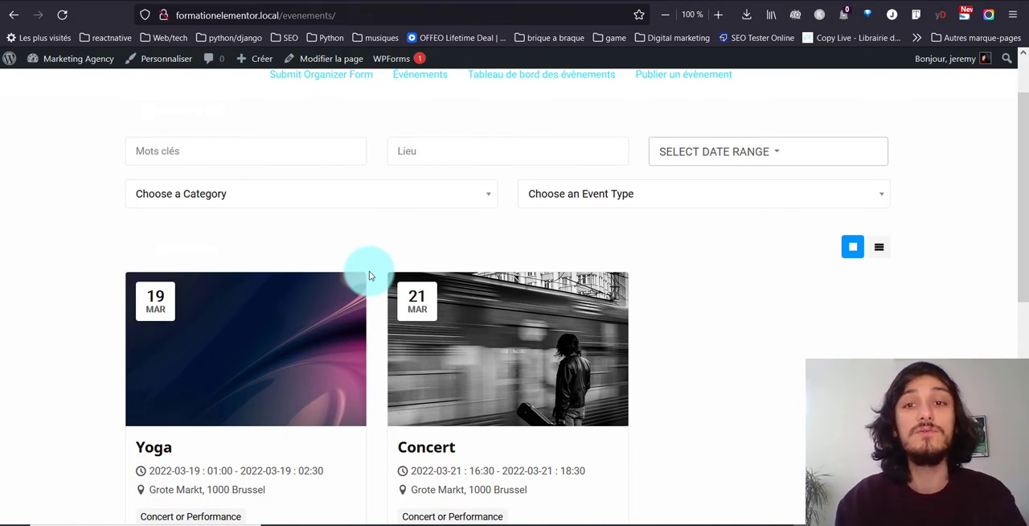
pyautogui.scroll(1, 369, 276)
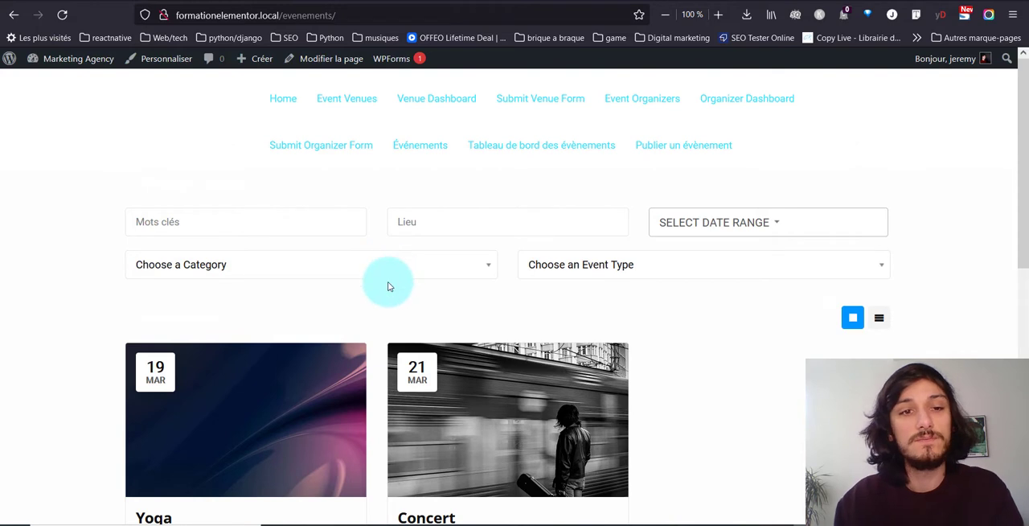
pyautogui.click(593, 272)
pyautogui.click(592, 270)
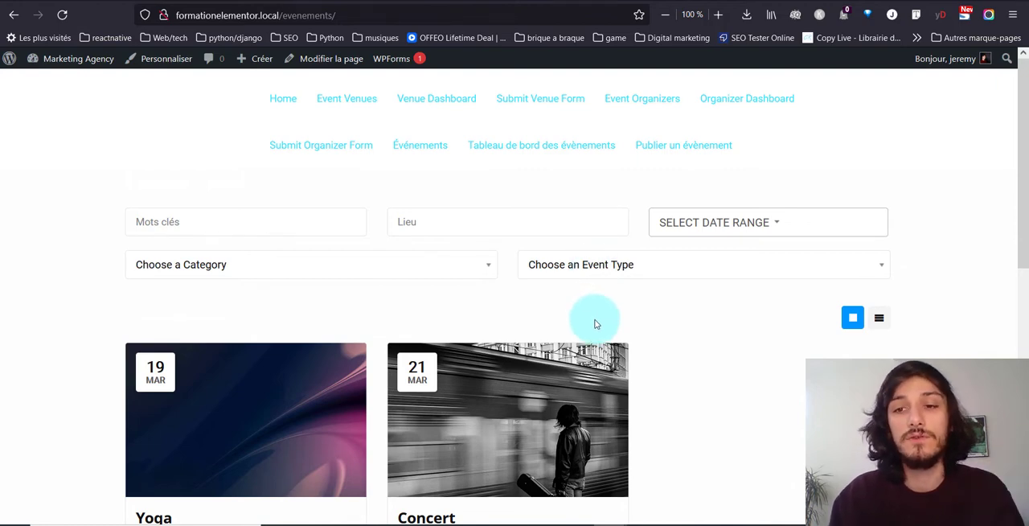
pyautogui.scroll(-3, 595, 324)
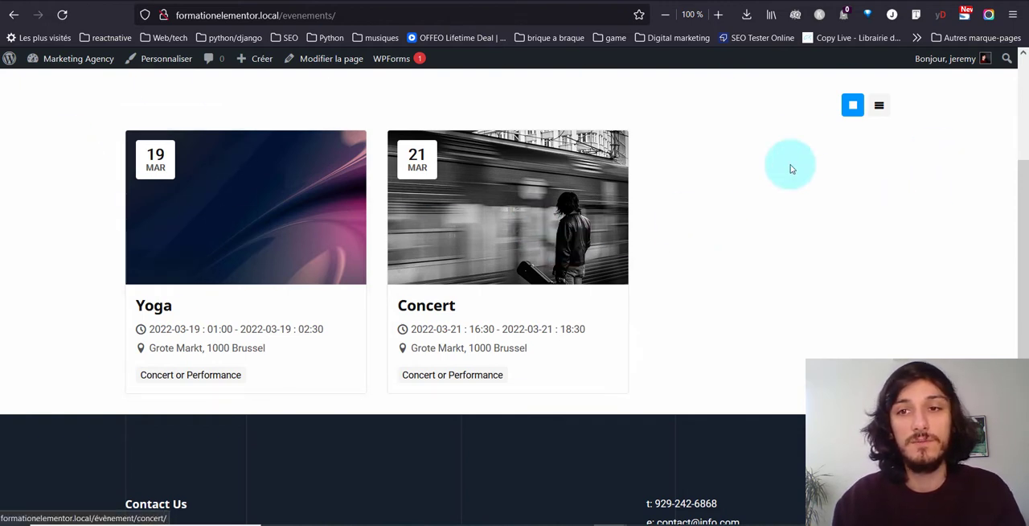
pyautogui.click(874, 117)
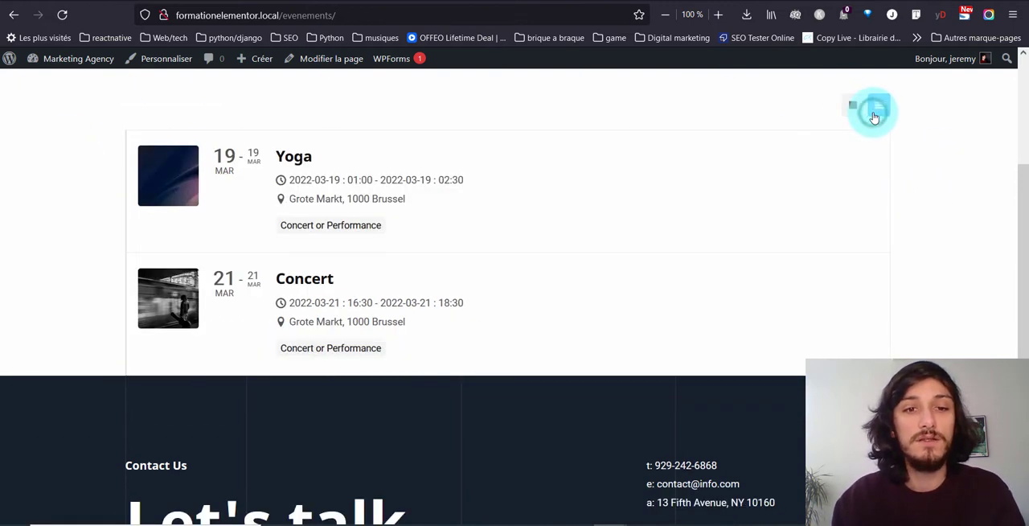
pyautogui.click(855, 107)
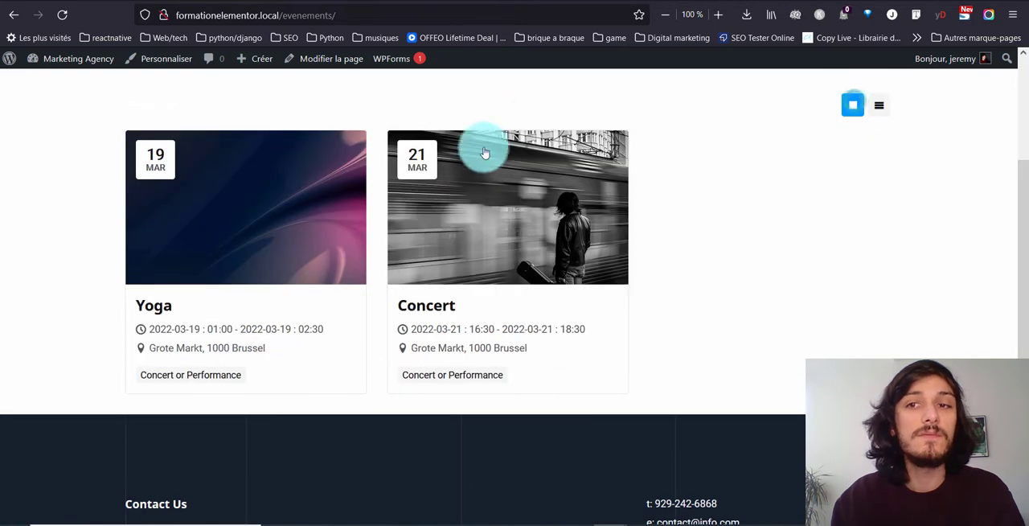
# Step: Open the Concert event and examine its description, dates, venue, event type and category
pyautogui.click(481, 176)
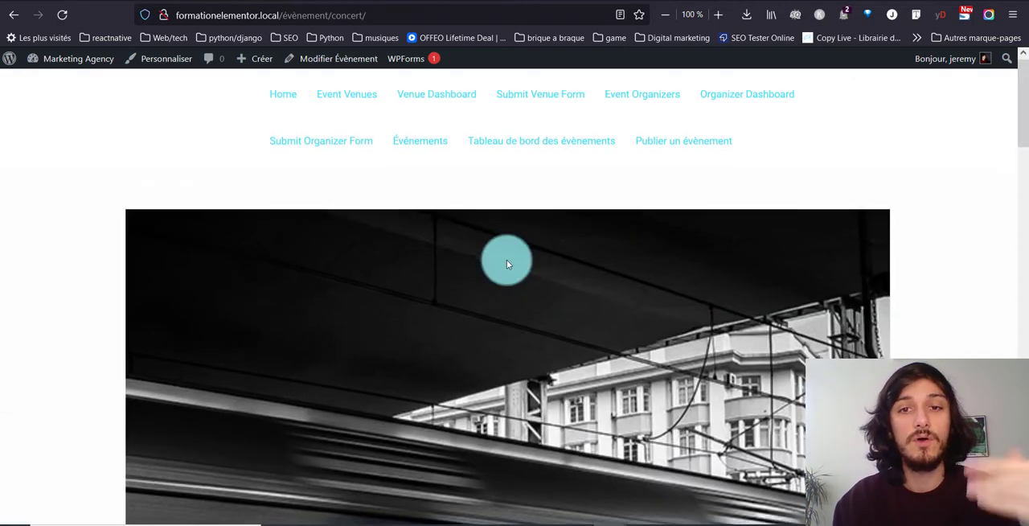
pyautogui.scroll(-5, 506, 260)
pyautogui.scroll(-3, 506, 262)
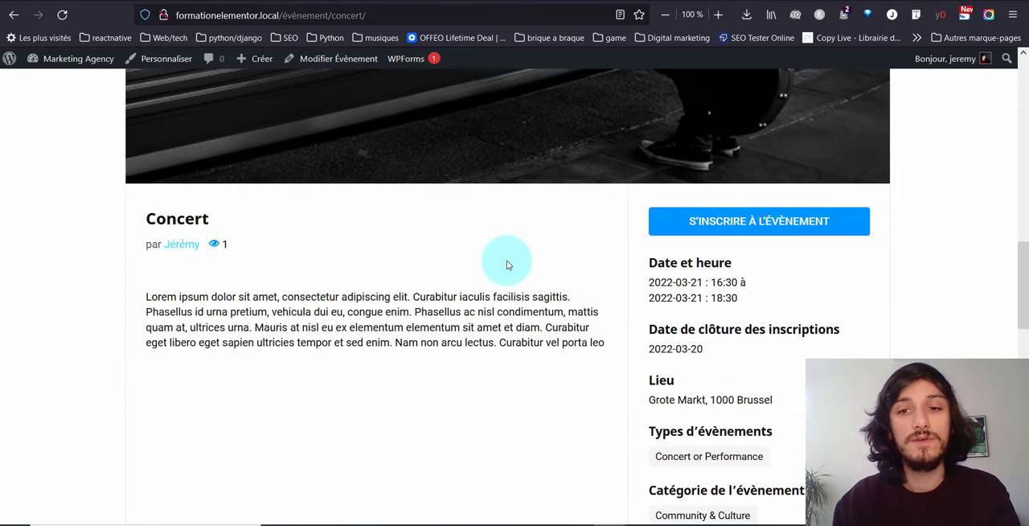
pyautogui.scroll(-5, 506, 262)
pyautogui.scroll(3, 507, 265)
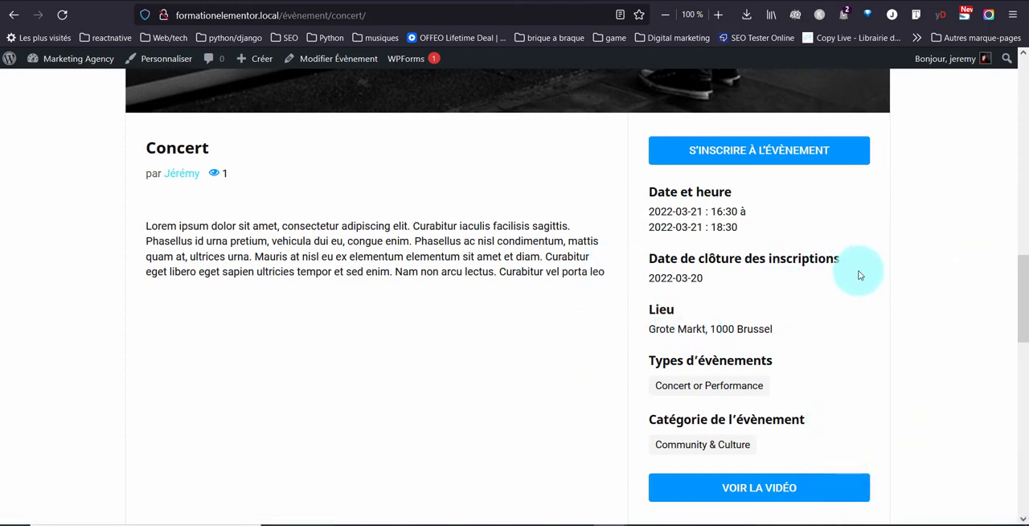
pyautogui.scroll(-2, 859, 275)
pyautogui.scroll(-3, 604, 329)
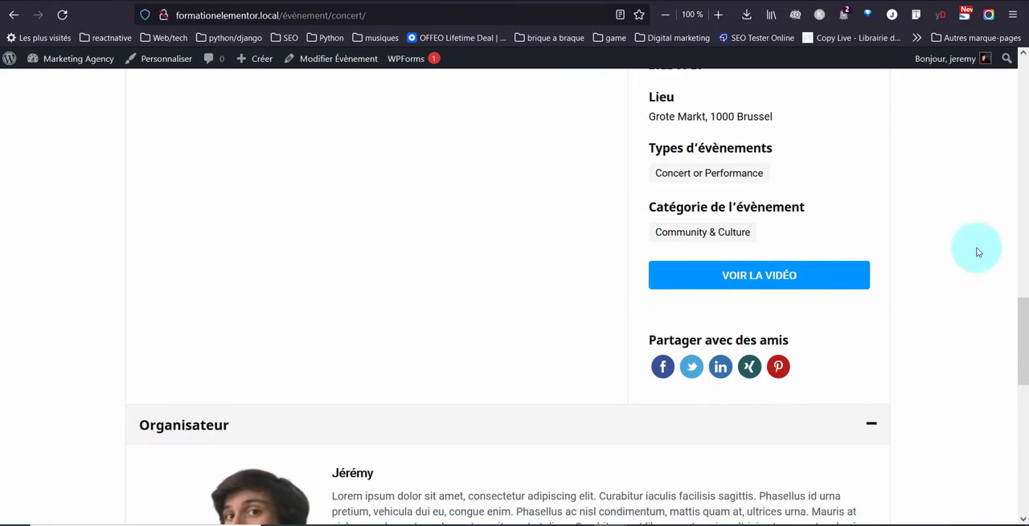
# Step: Preview and close the Concert event's video, and examine the organizer section of the page
pyautogui.click(763, 278)
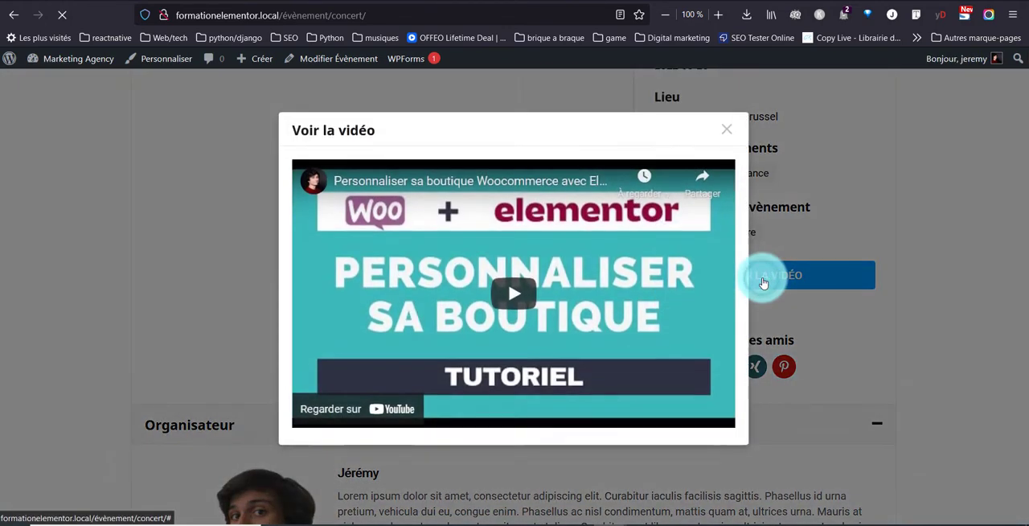
pyautogui.click(727, 131)
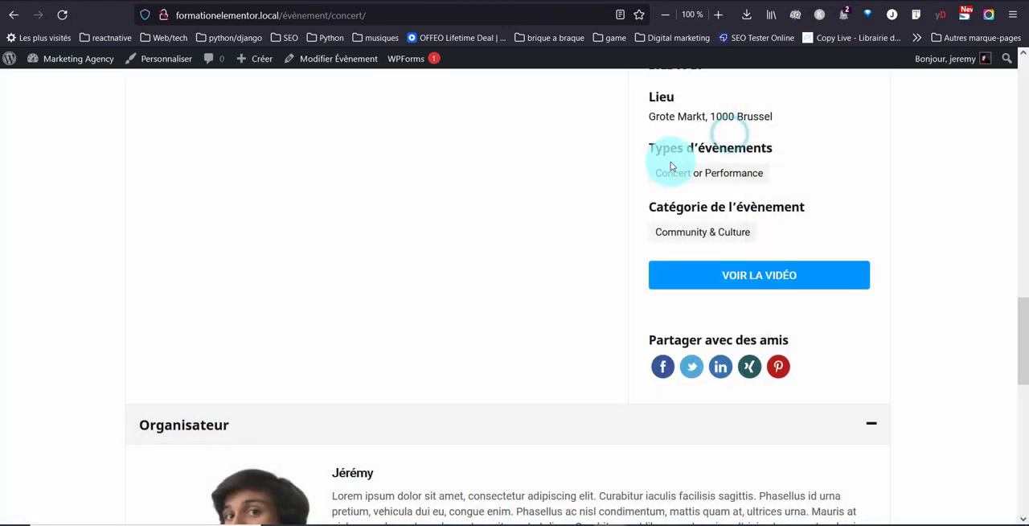
pyautogui.scroll(-3, 333, 322)
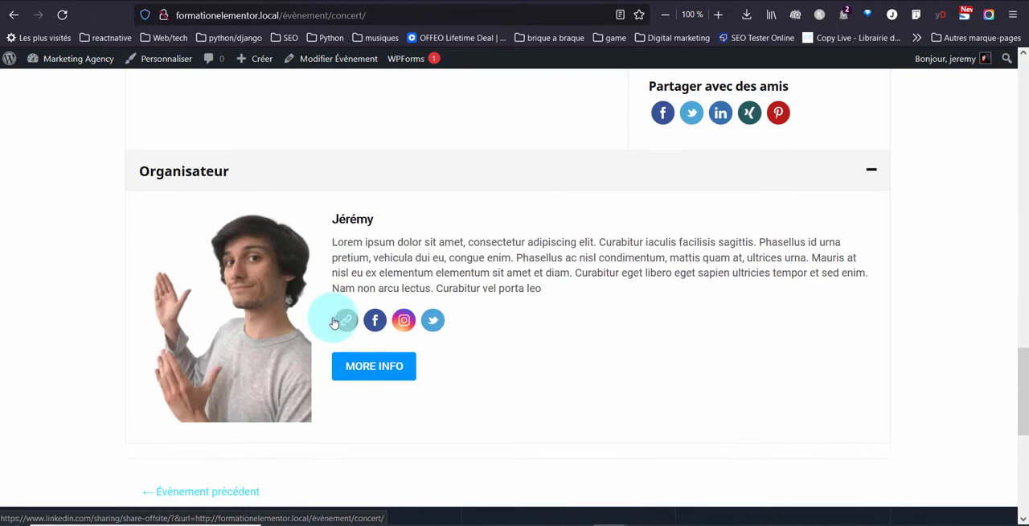
pyautogui.scroll(10, 562, 318)
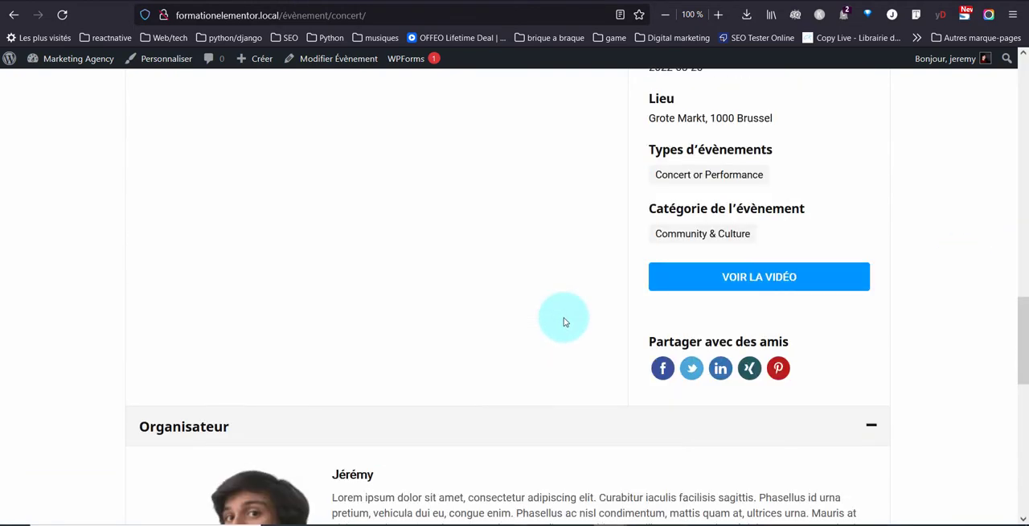
pyautogui.scroll(-2, 562, 318)
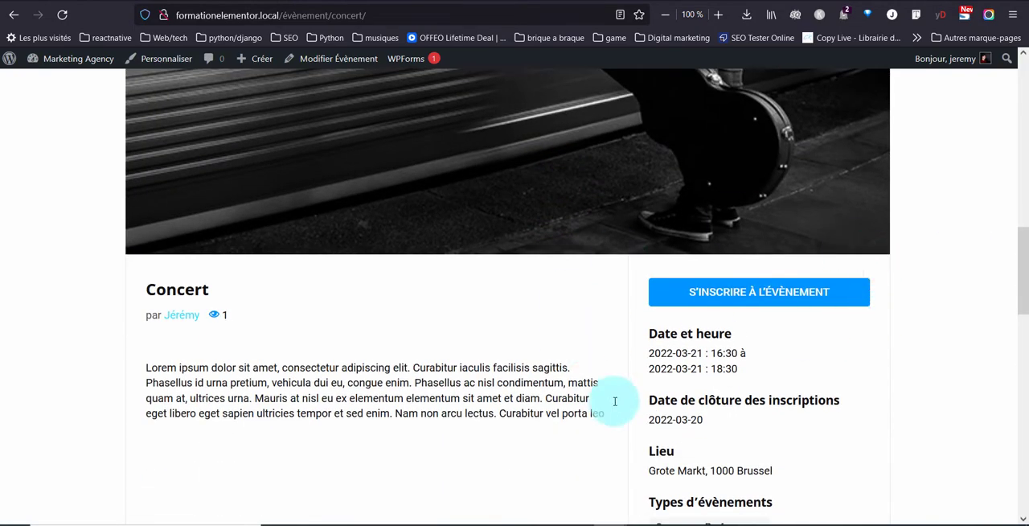
# Step: Expand and collapse the Concert event's registration instructions
pyautogui.click(712, 291)
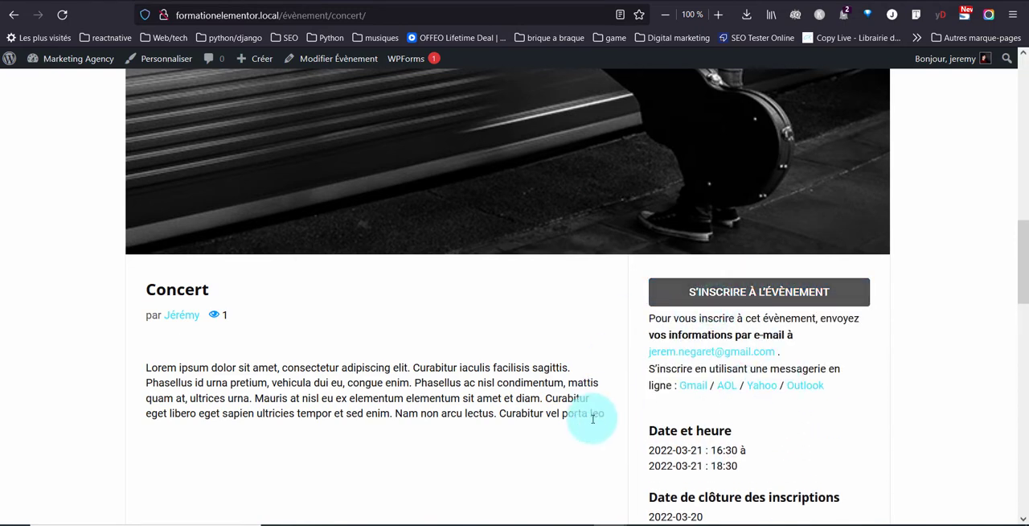
pyautogui.click(715, 291)
pyautogui.scroll(2, 572, 344)
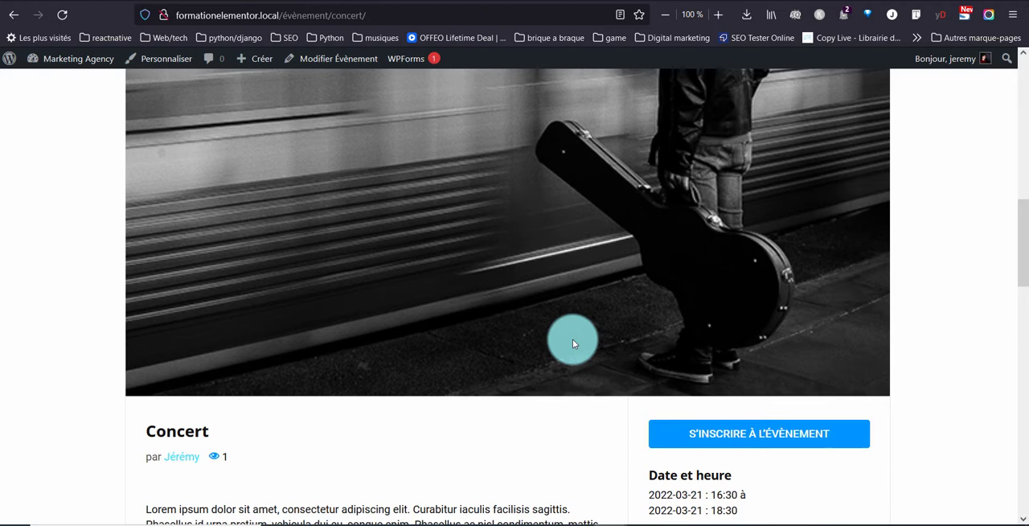
pyautogui.scroll(5, 572, 343)
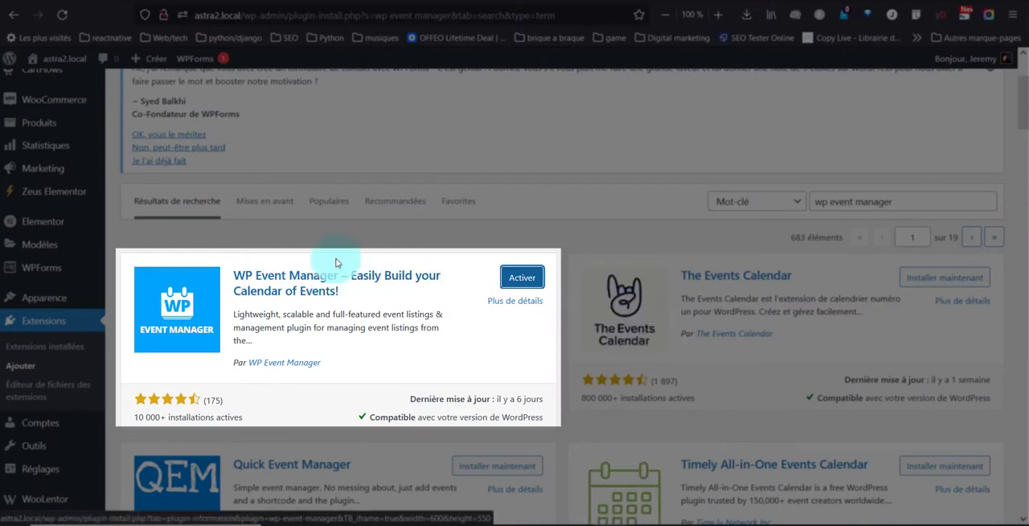
# Step: Activate the WP Event Manager plugin and continue its setup wizard to the page configuration
pyautogui.click(519, 278)
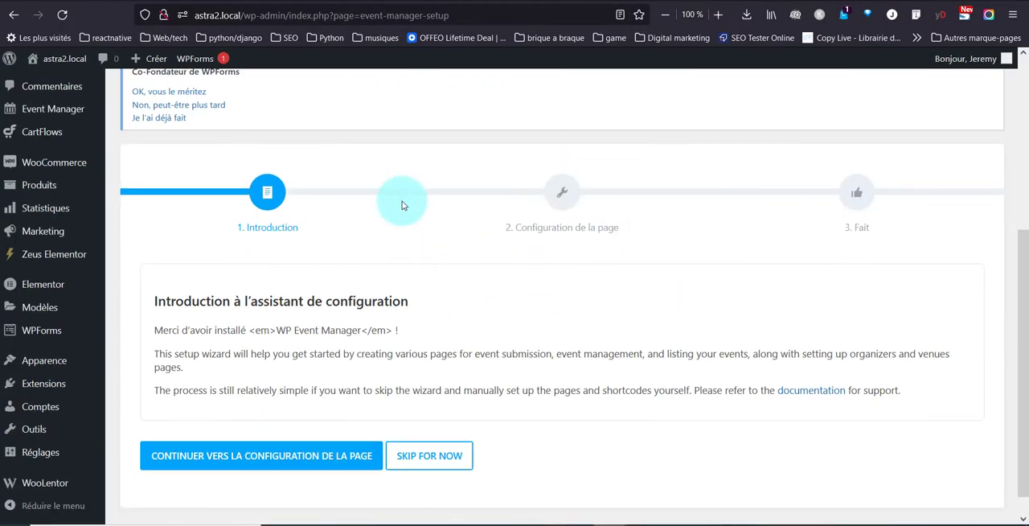
pyautogui.scroll(-1, 353, 257)
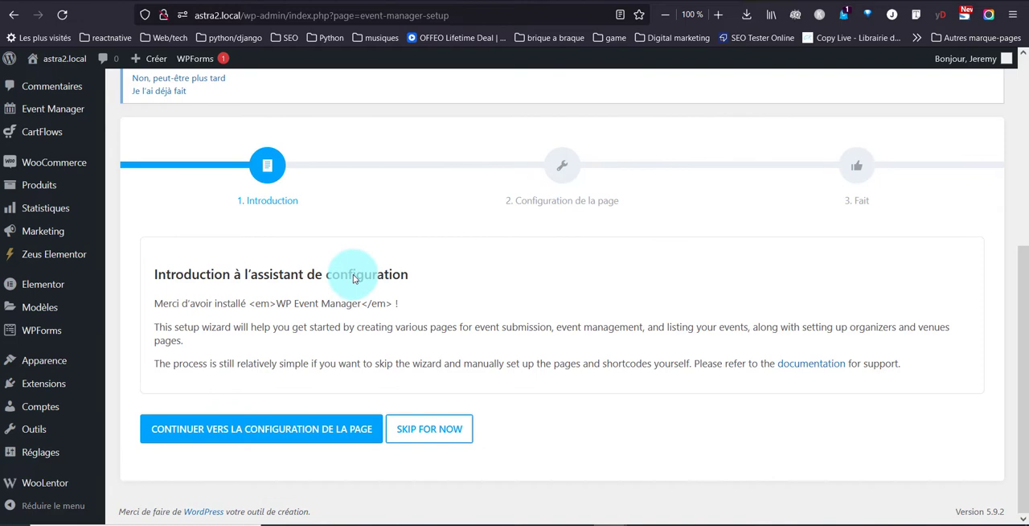
pyautogui.click(341, 429)
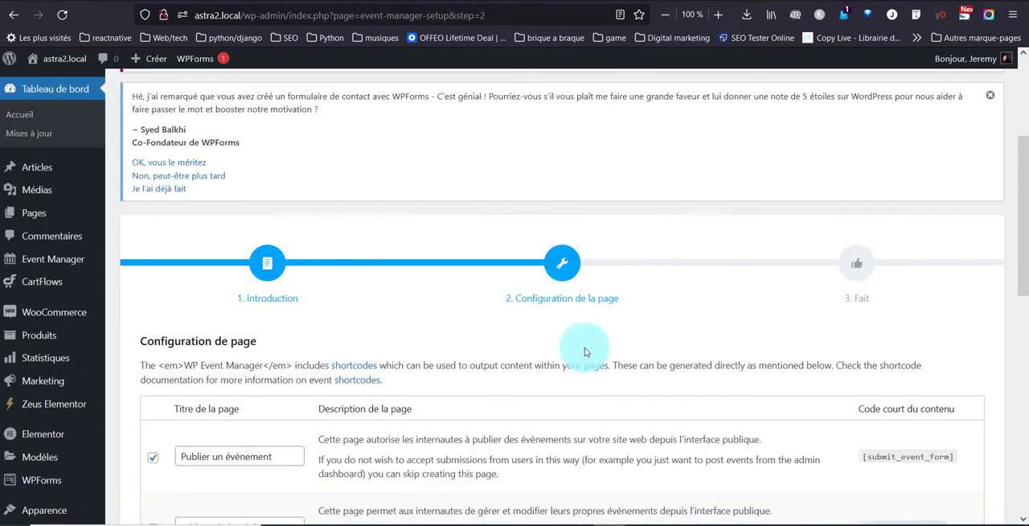
# Step: Examine the pages the setup wizard offers to create, with their titles, descriptions and shortcodes
pyautogui.scroll(-3, 508, 360)
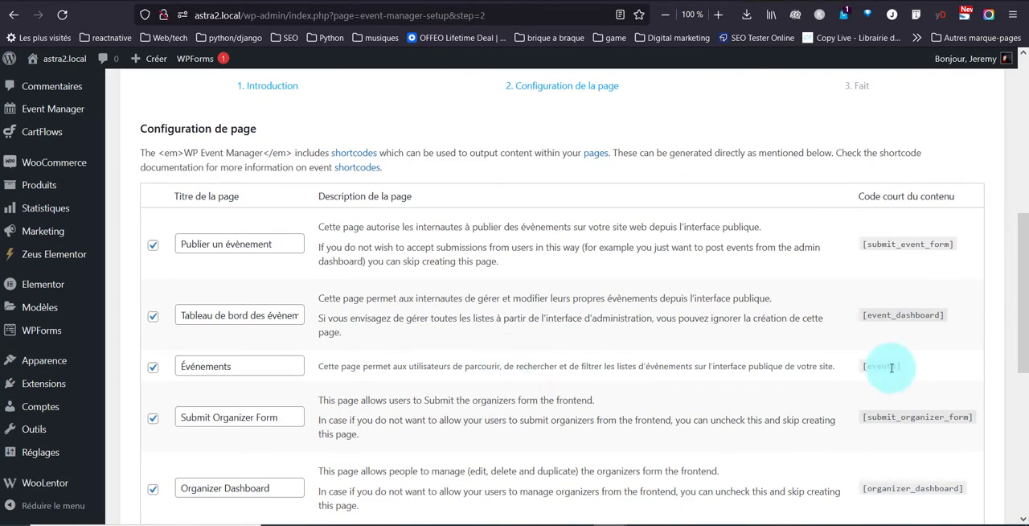
pyautogui.scroll(-2, 246, 354)
pyautogui.scroll(-5, 246, 354)
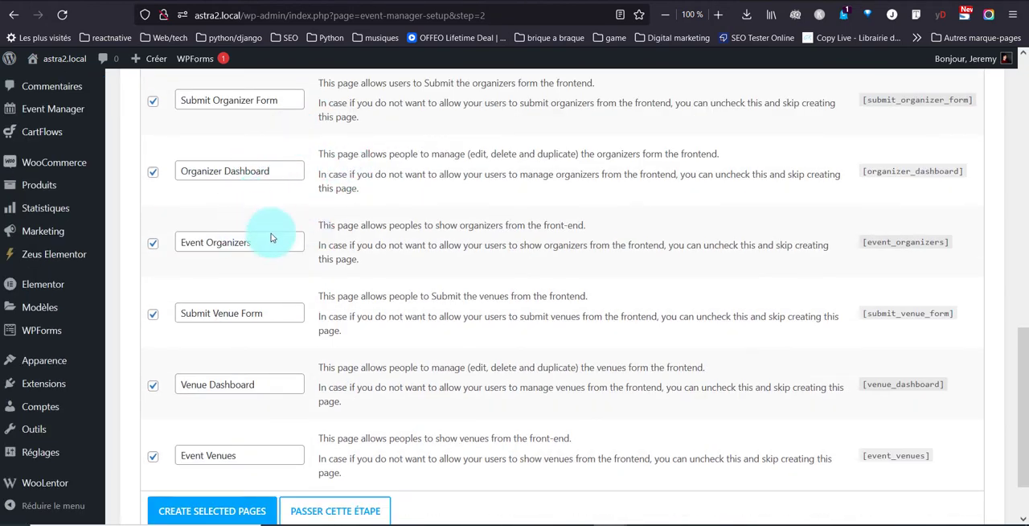
pyautogui.scroll(3, 406, 235)
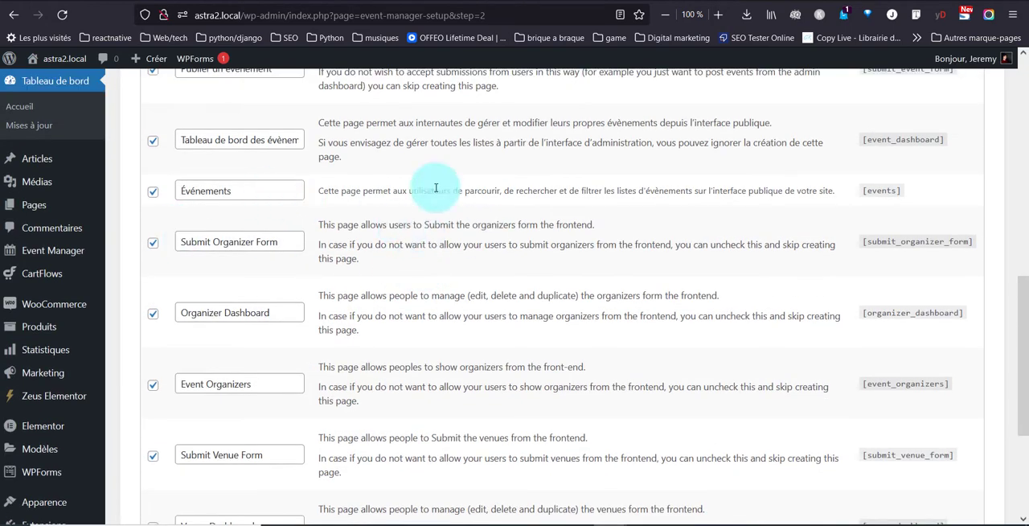
pyautogui.scroll(-4, 273, 296)
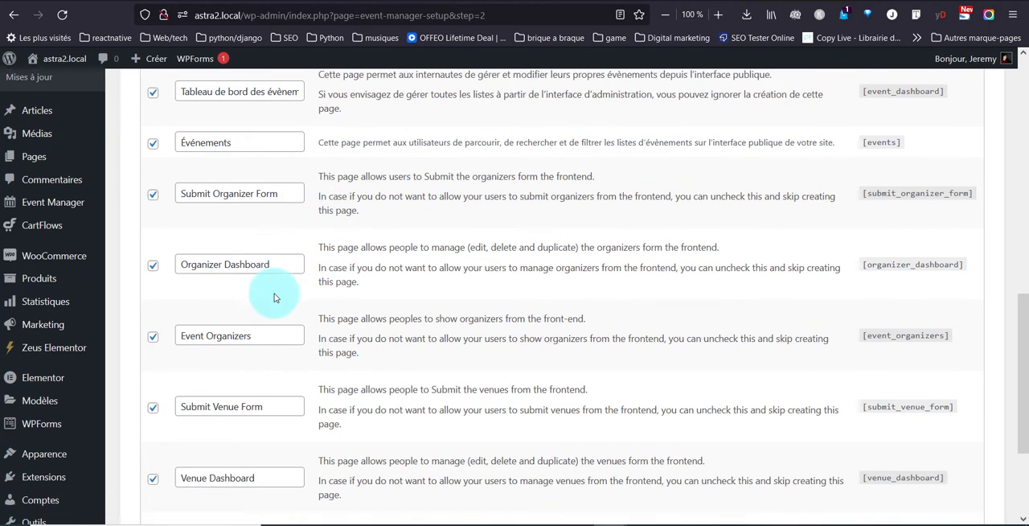
pyautogui.tripleClick(204, 316)
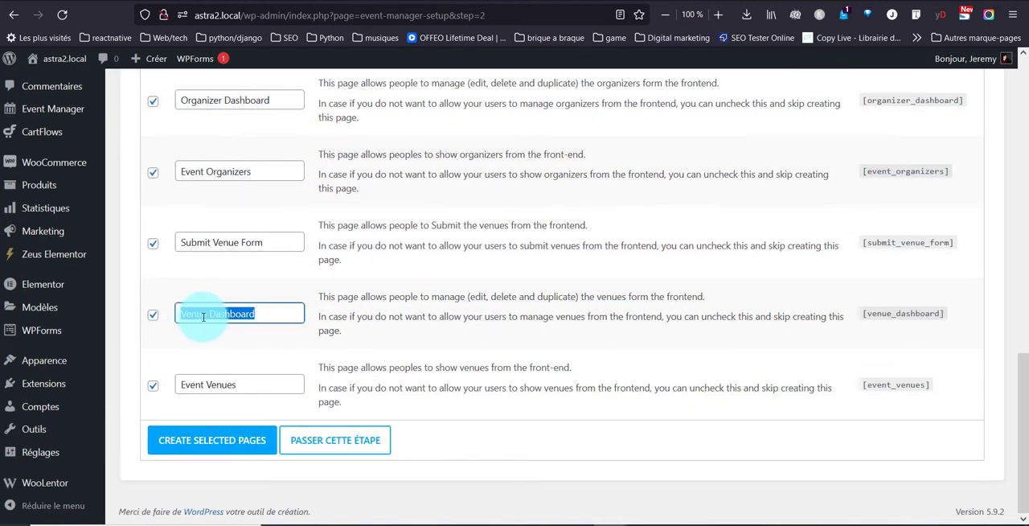
pyautogui.click(202, 316)
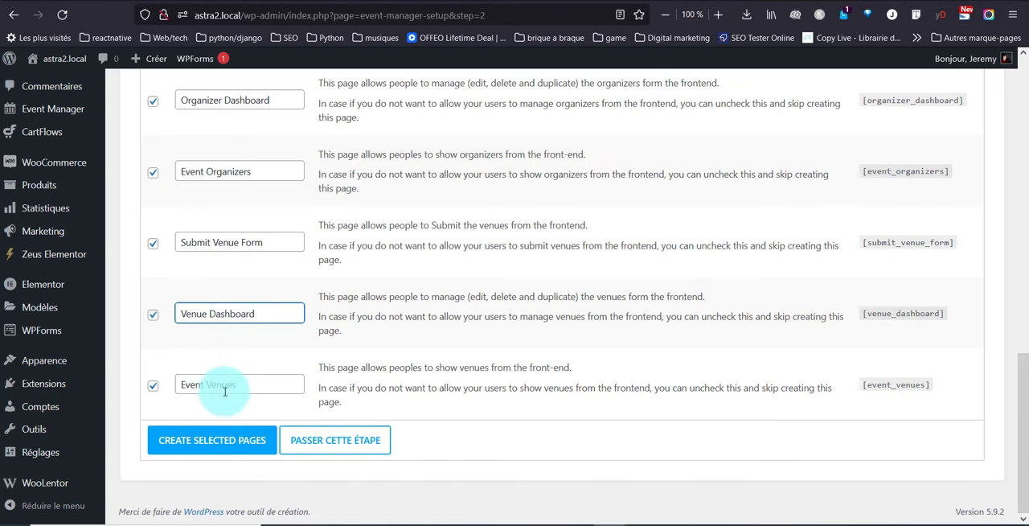
pyautogui.scroll(3, 260, 321)
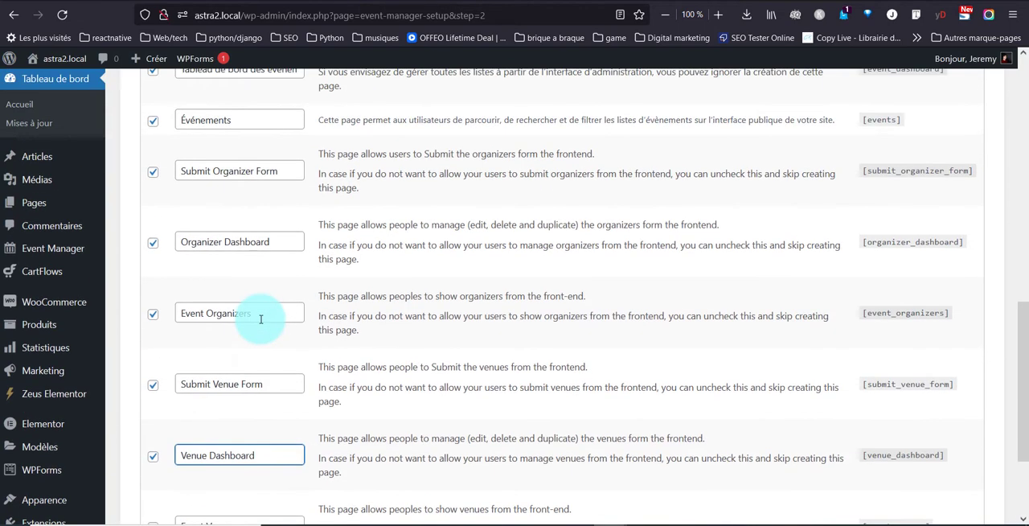
pyautogui.click(266, 319)
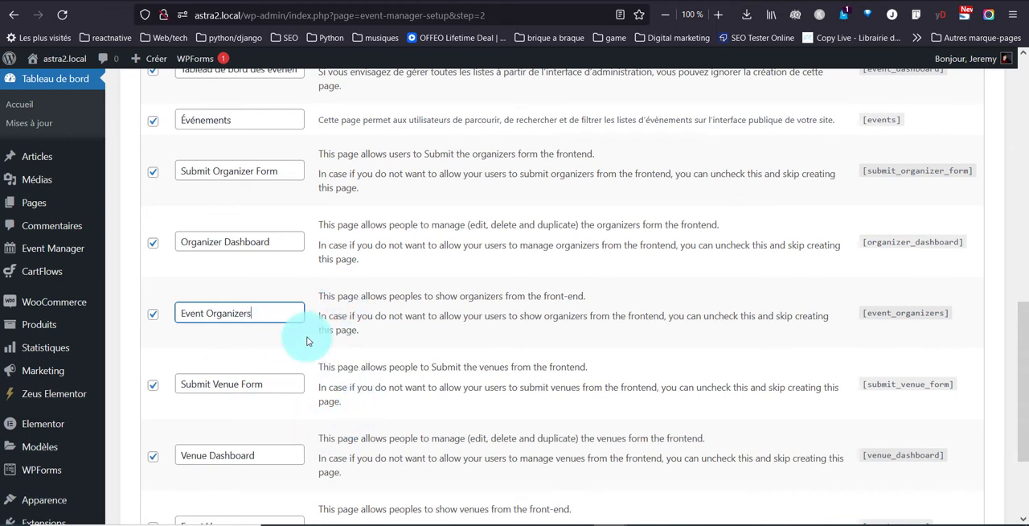
pyautogui.scroll(3, 215, 316)
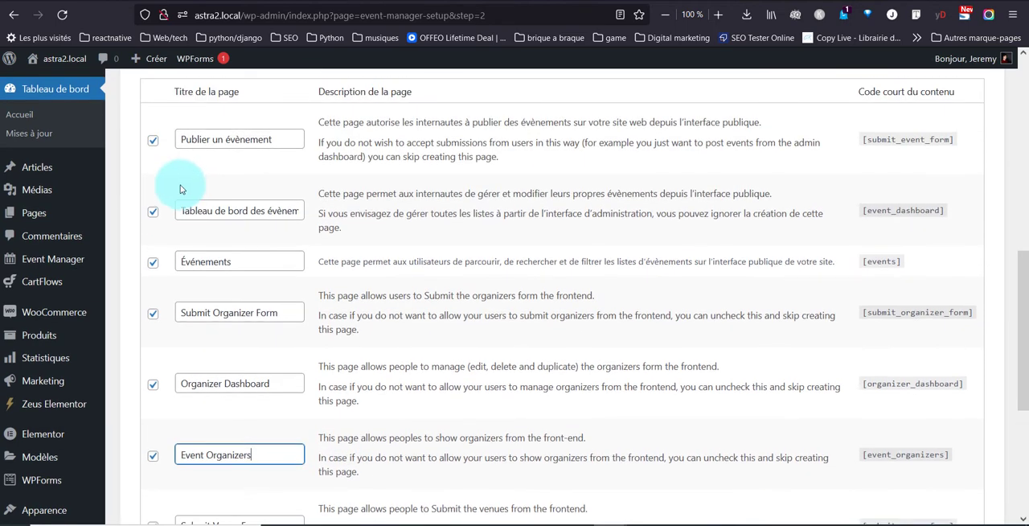
# Step: Exclude the Submit Organizer Form, Event Organizers, Submit Venue Form and Venue Dashboard pages from page creation
pyautogui.click(153, 313)
pyautogui.scroll(-3, 153, 312)
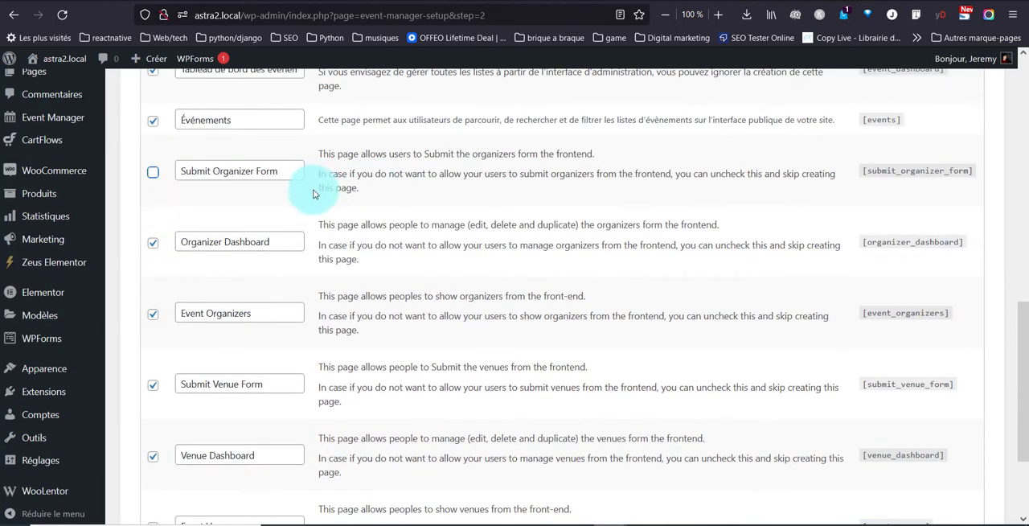
pyautogui.click(155, 320)
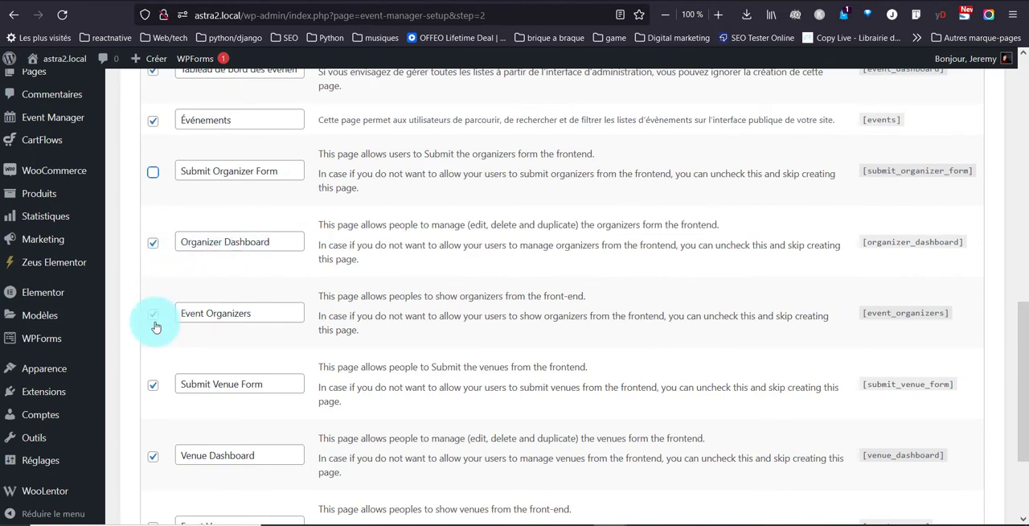
pyautogui.click(158, 386)
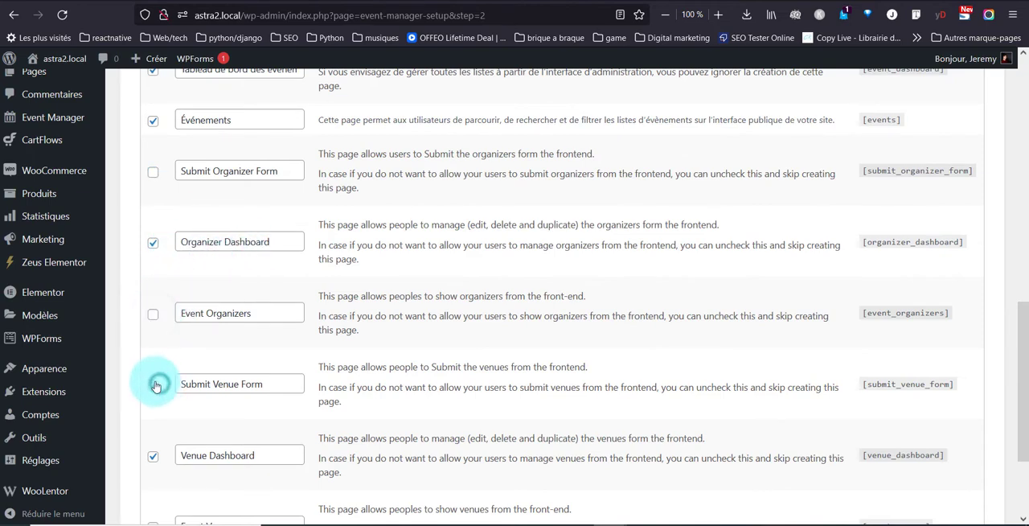
pyautogui.scroll(-3, 155, 385)
pyautogui.click(153, 312)
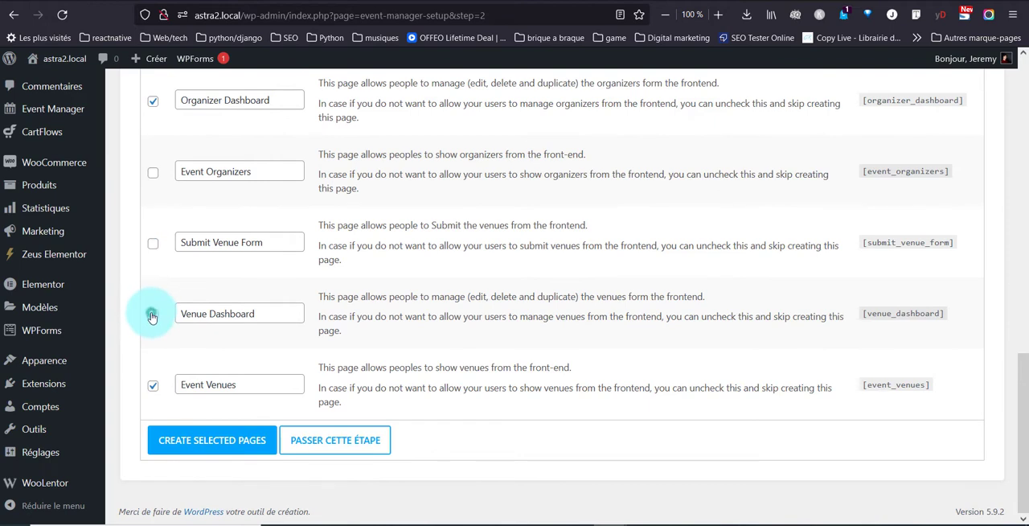
# Step: Exclude the Event Venues, Organizer Dashboard and Publier un évènement pages from page creation
pyautogui.click(156, 389)
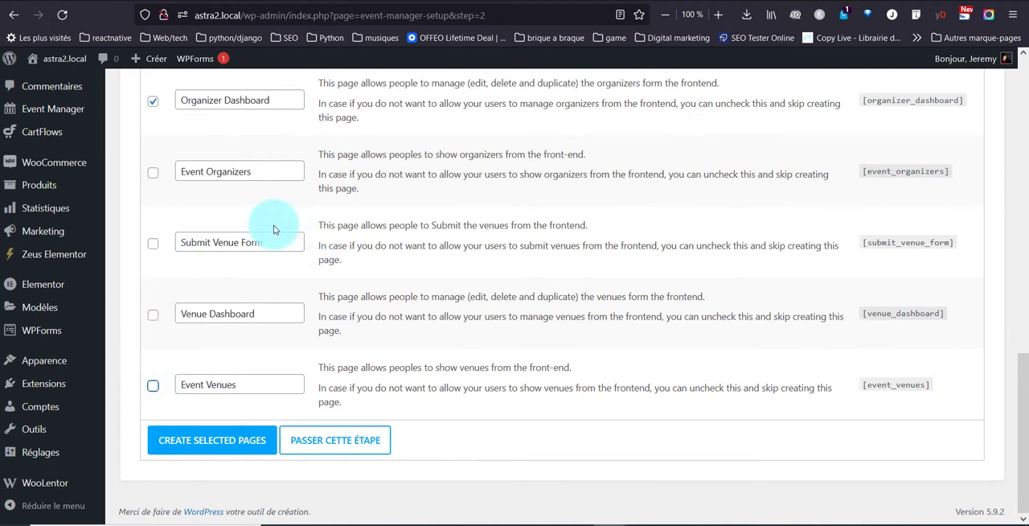
pyautogui.click(153, 101)
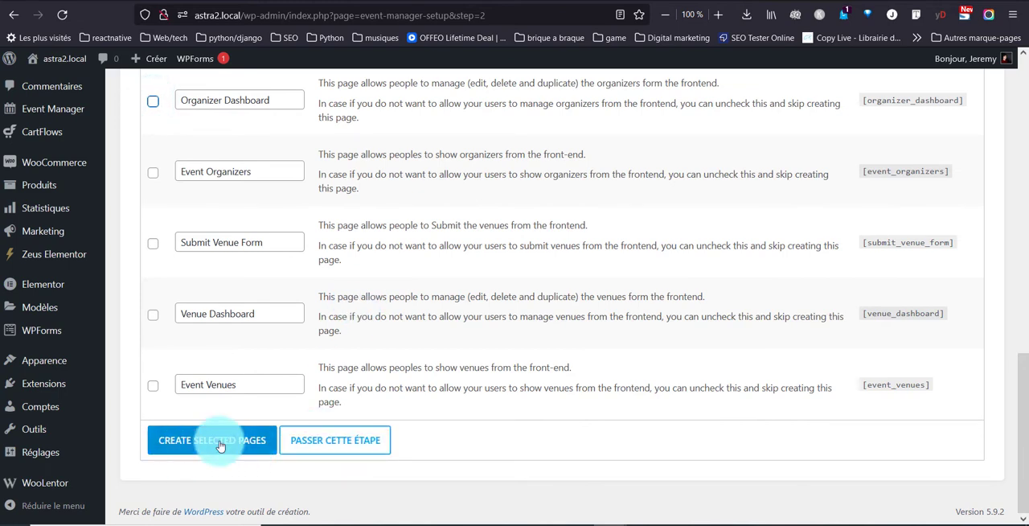
pyautogui.scroll(3, 241, 374)
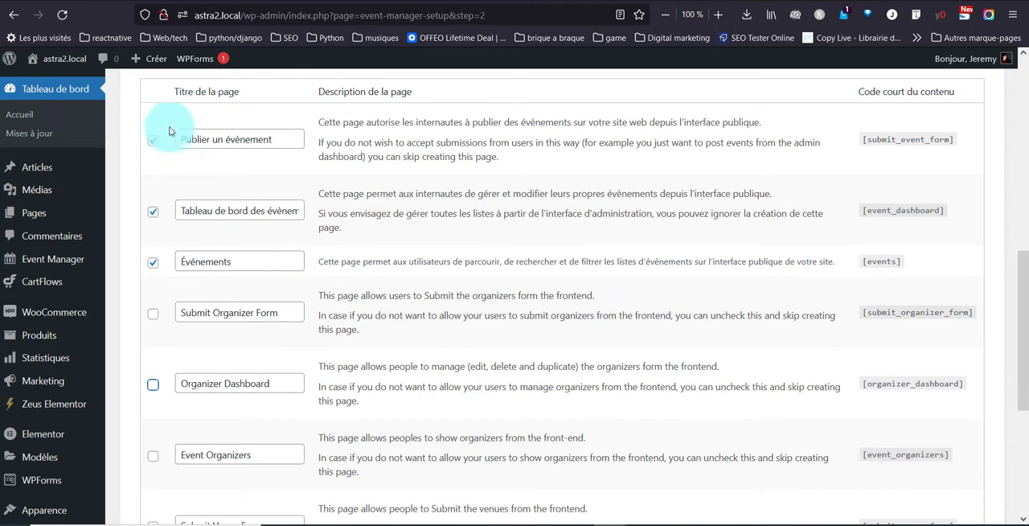
pyautogui.click(156, 143)
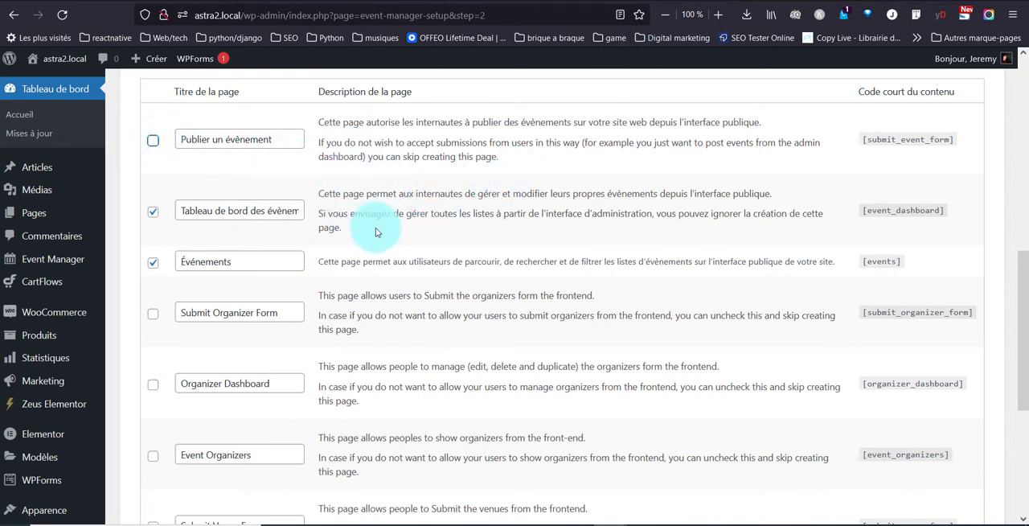
# Step: Create the selected Tableau de bord des évènements and Événements pages to complete the setup wizard's page configuration
pyautogui.scroll(-2, 354, 209)
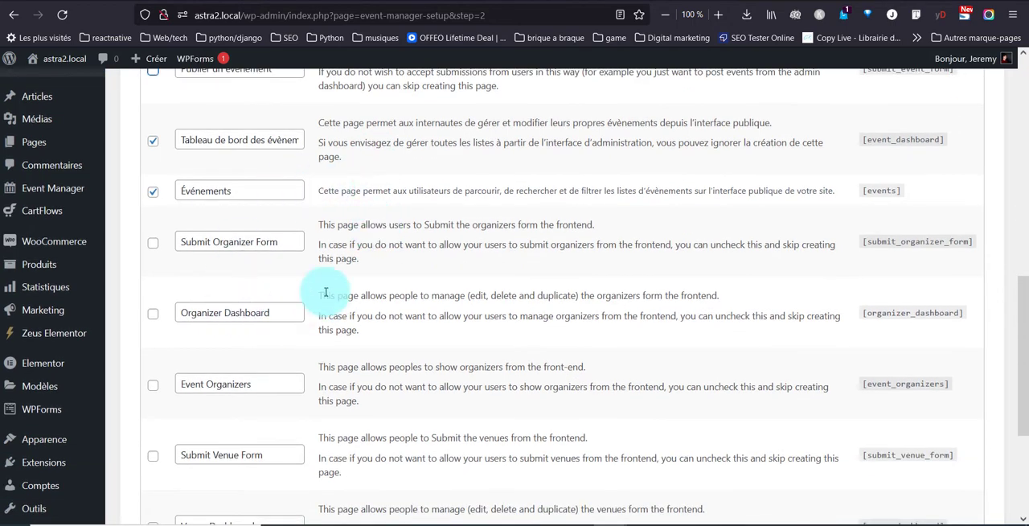
pyautogui.scroll(-2, 328, 292)
pyautogui.scroll(-2, 306, 274)
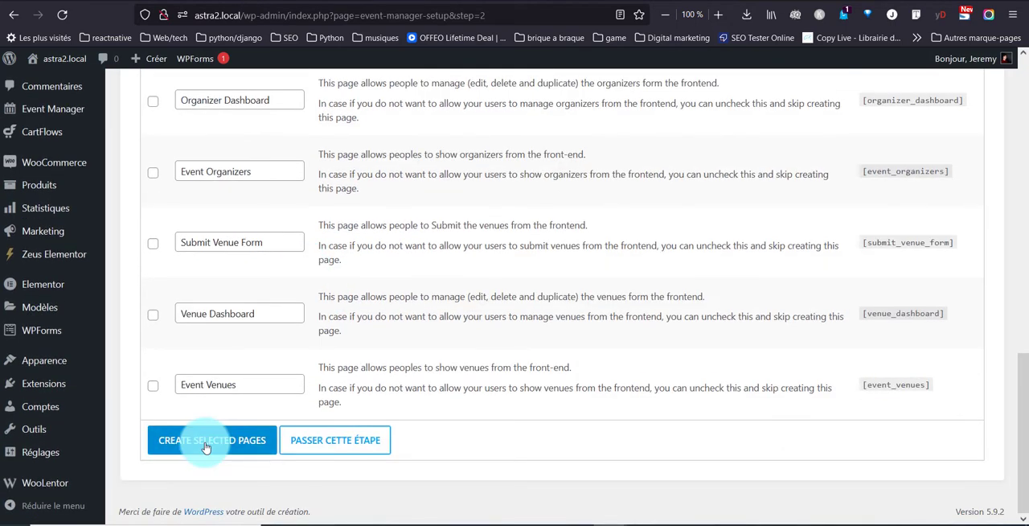
pyautogui.click(206, 447)
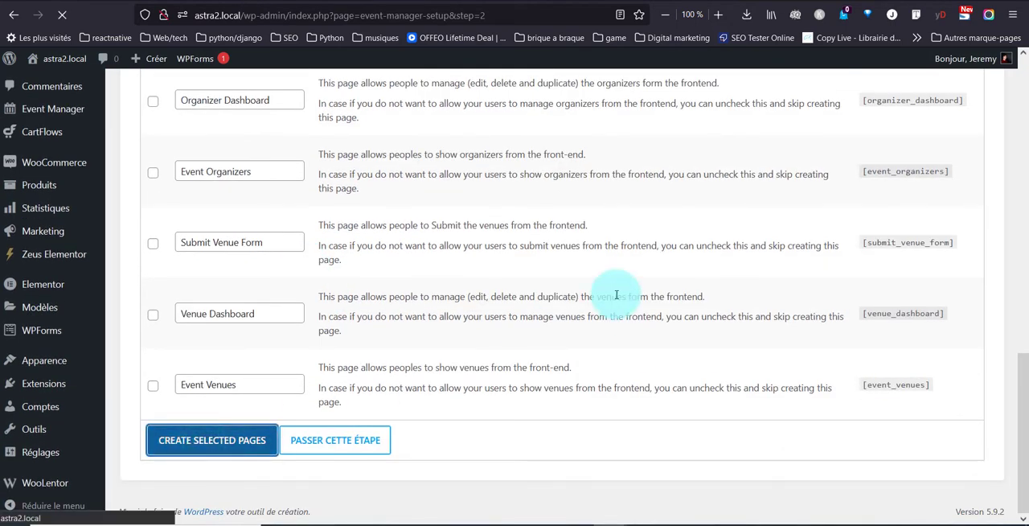
# Step: Start creating the first event from the finished setup wizard and title it "Concert demo"
pyautogui.scroll(-4, 655, 270)
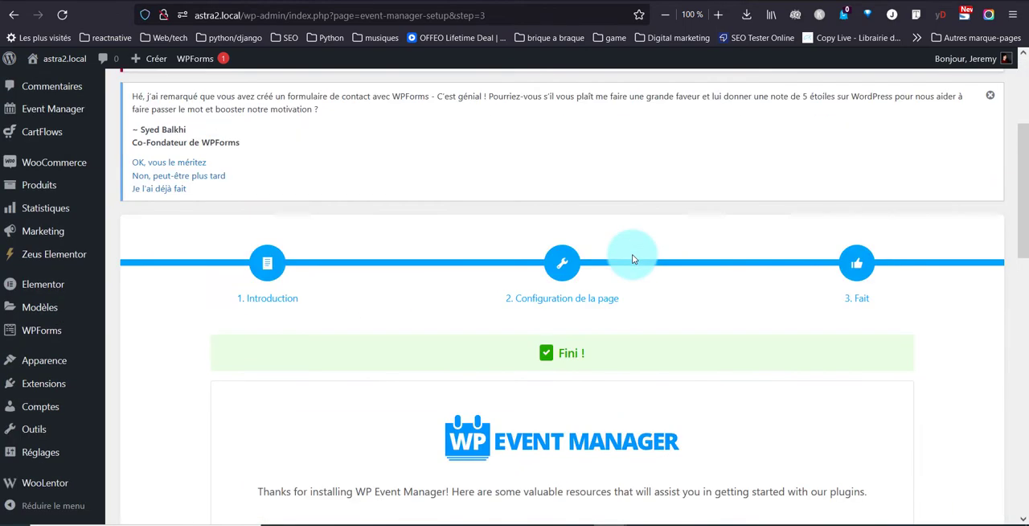
pyautogui.scroll(-2, 418, 257)
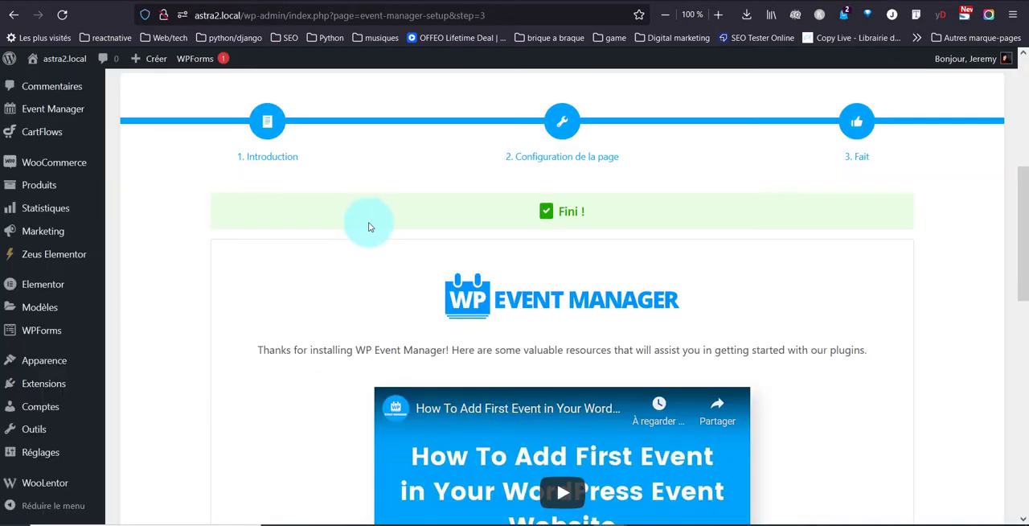
pyautogui.scroll(-5, 368, 221)
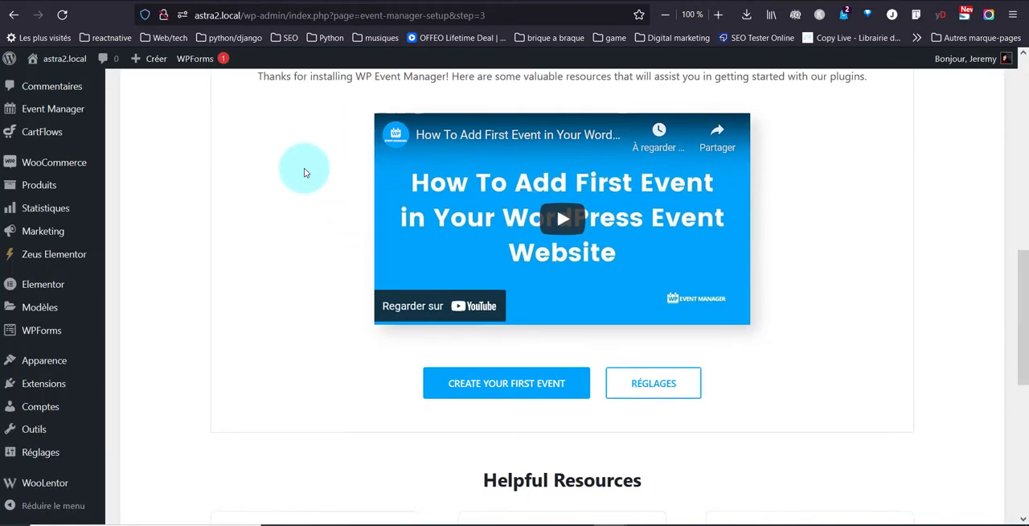
pyautogui.click(538, 374)
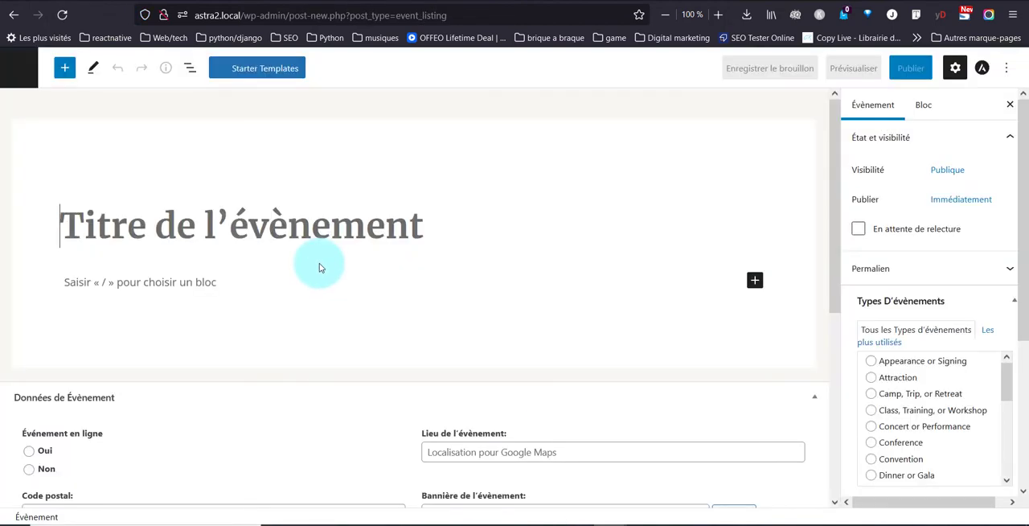
pyautogui.write('Concert demo')
pyautogui.press('Return')
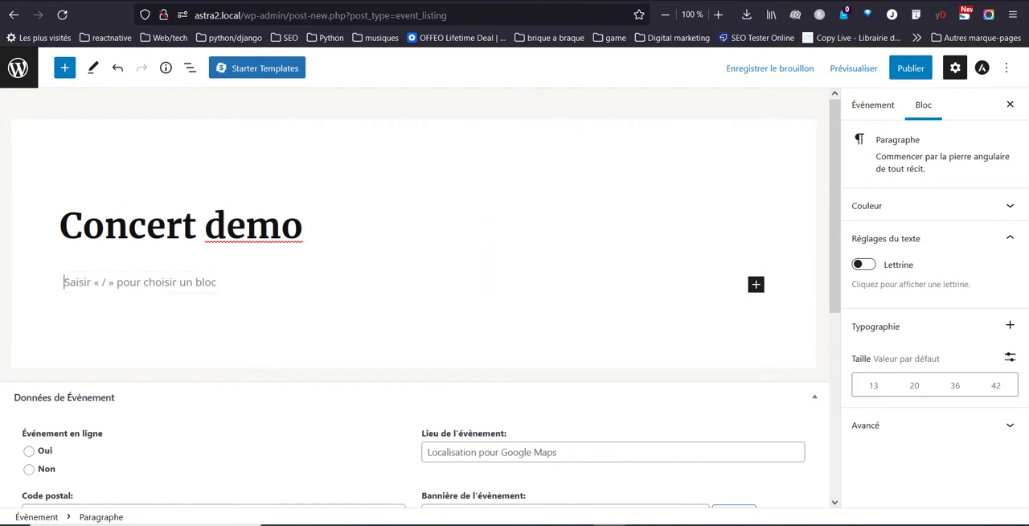
# Step: Copy the first generated paragraph from the Lorem Ipsum page and paste it as the event's description
pyautogui.click(405, 1)
pyautogui.moveTo(680, 323); pyautogui.dragTo(201, 301)
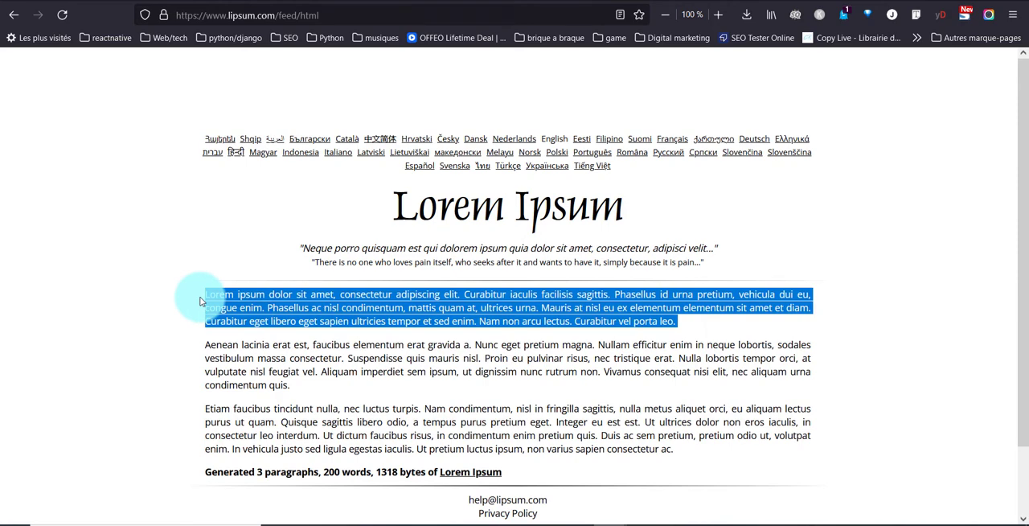
pyautogui.hotkey('ctrl', 'c')
pyautogui.hotkey('ctrl', 'Tab')
pyautogui.hotkey('ctrl', 'v')
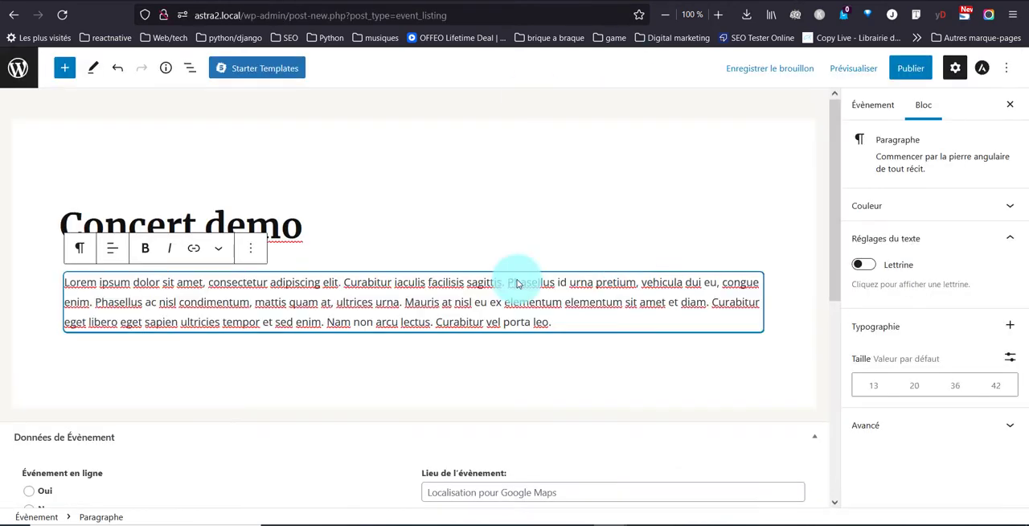
pyautogui.click(560, 363)
# Step: Mark the event as not online, with location "grande bruxelles" and postal code 1000
pyautogui.scroll(-3, 558, 361)
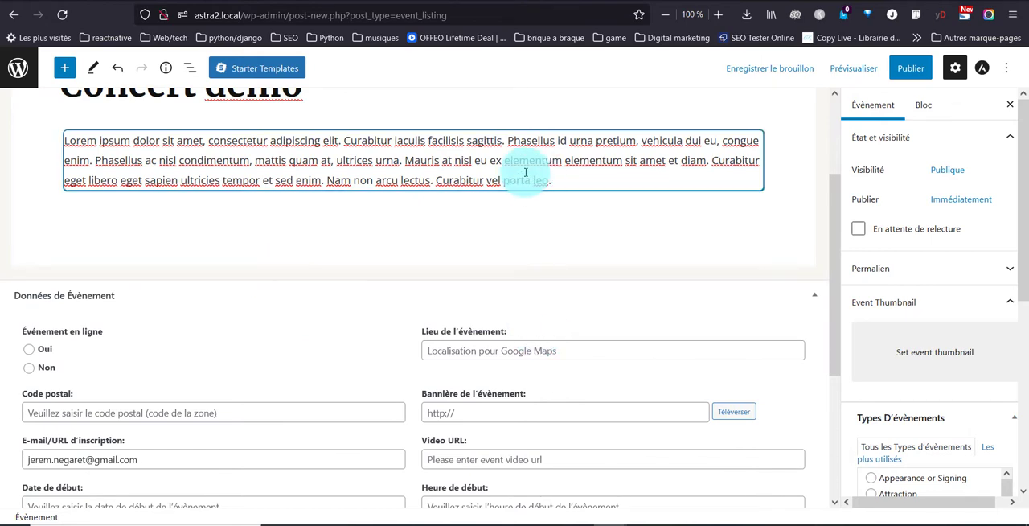
pyautogui.scroll(-1, 239, 259)
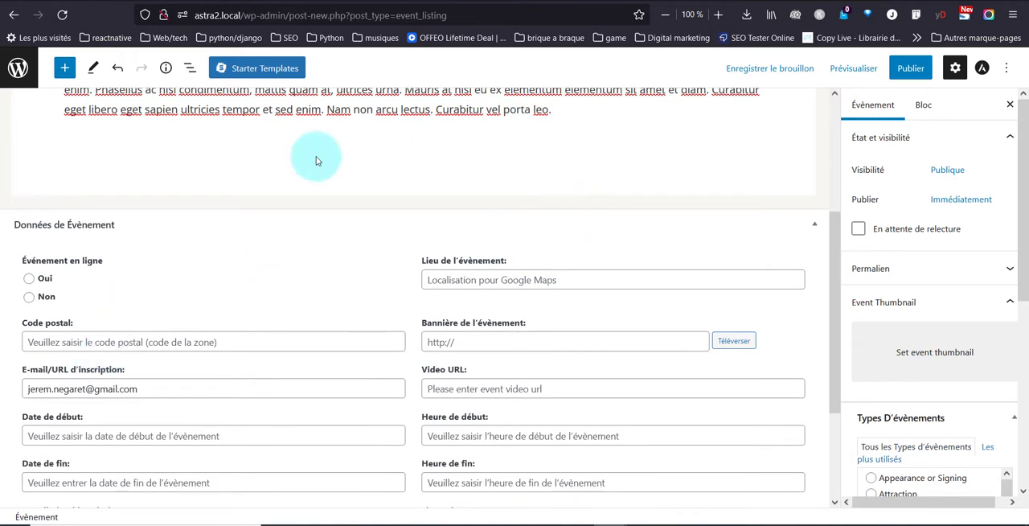
pyautogui.scroll(-1, 179, 230)
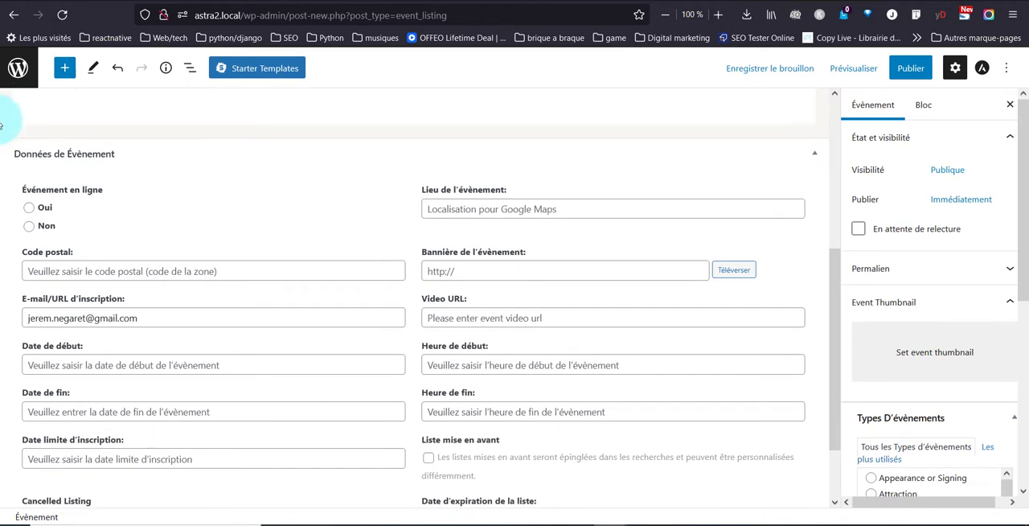
pyautogui.click(43, 229)
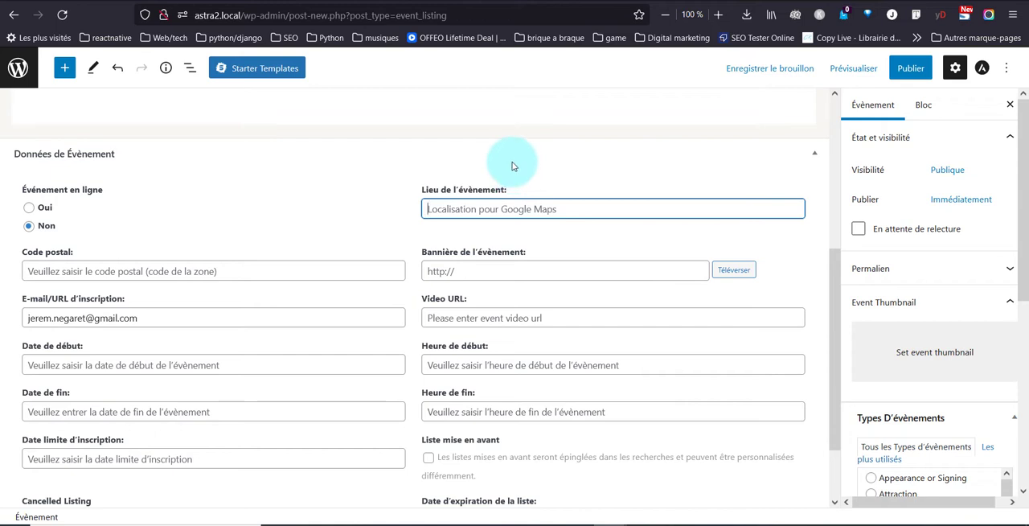
pyautogui.write('grande ')
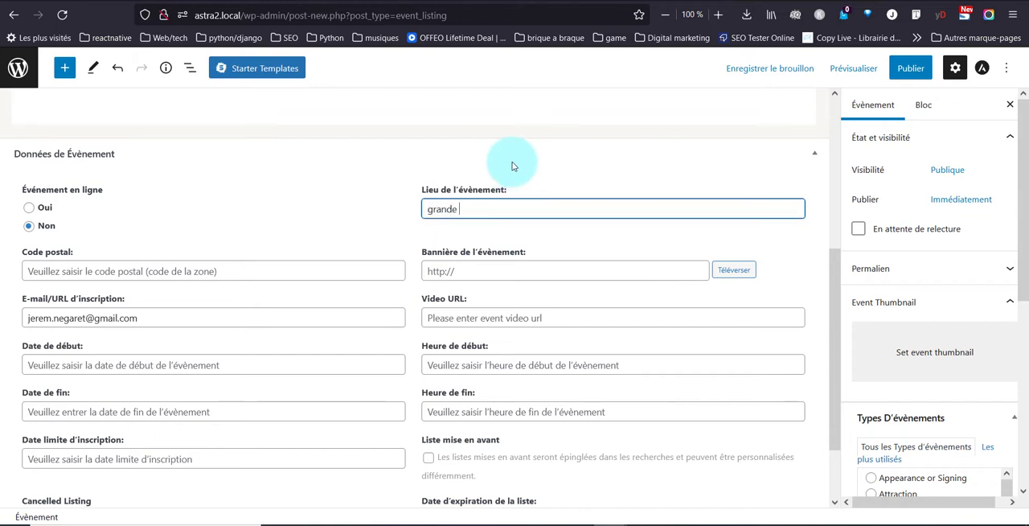
pyautogui.write('bruxelles')
pyautogui.click(160, 270)
pyautogui.write('1000')
# Step: Set head1.jpg from the media library as the event's banner
pyautogui.click(505, 271)
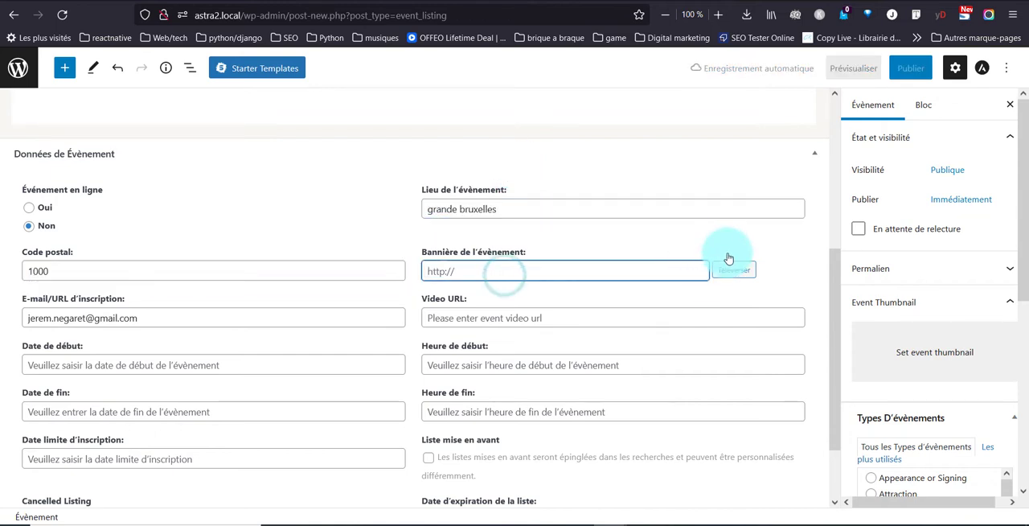
pyautogui.click(741, 274)
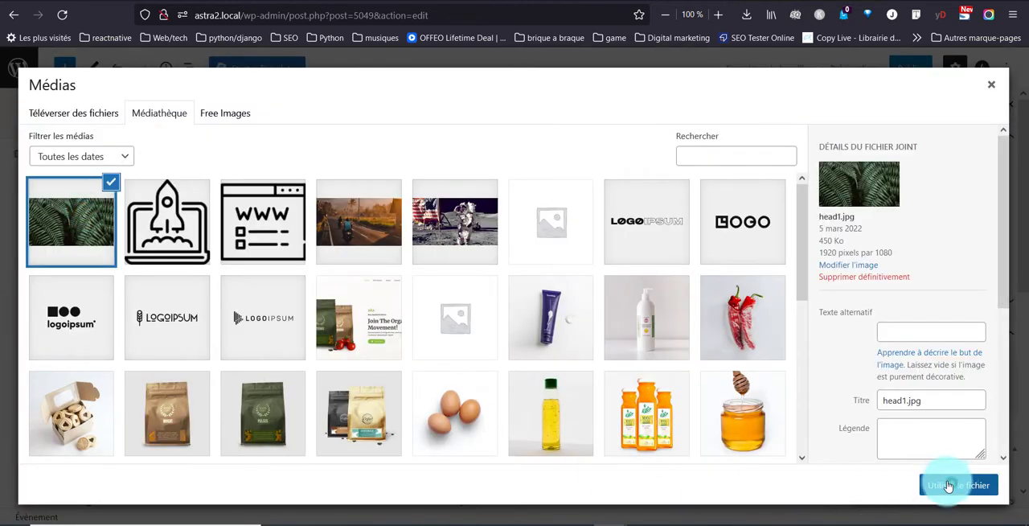
pyautogui.click(949, 485)
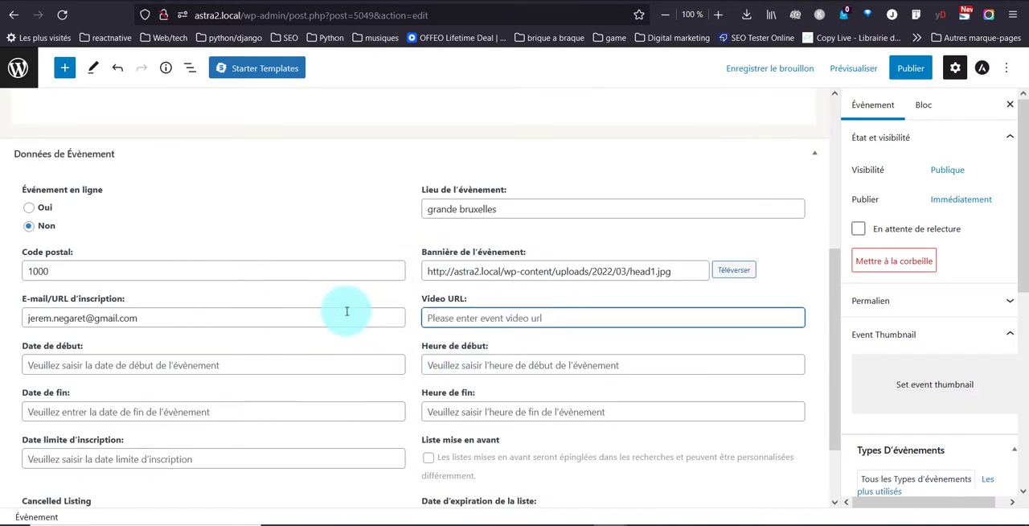
# Step: Set the event's start time to 03:00 AM and its end time to 07:00 AM
pyautogui.click(480, 365)
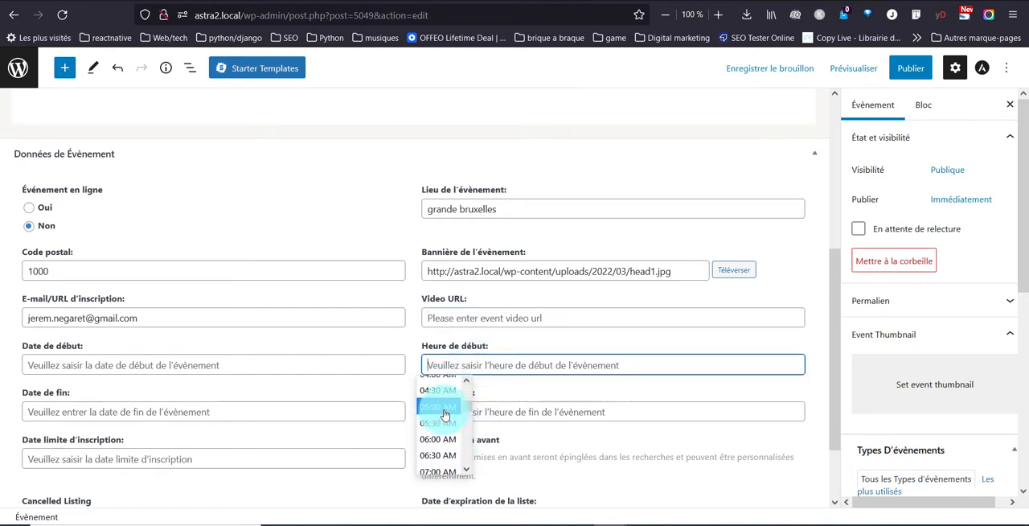
pyautogui.scroll(2, 438, 426)
pyautogui.click(440, 414)
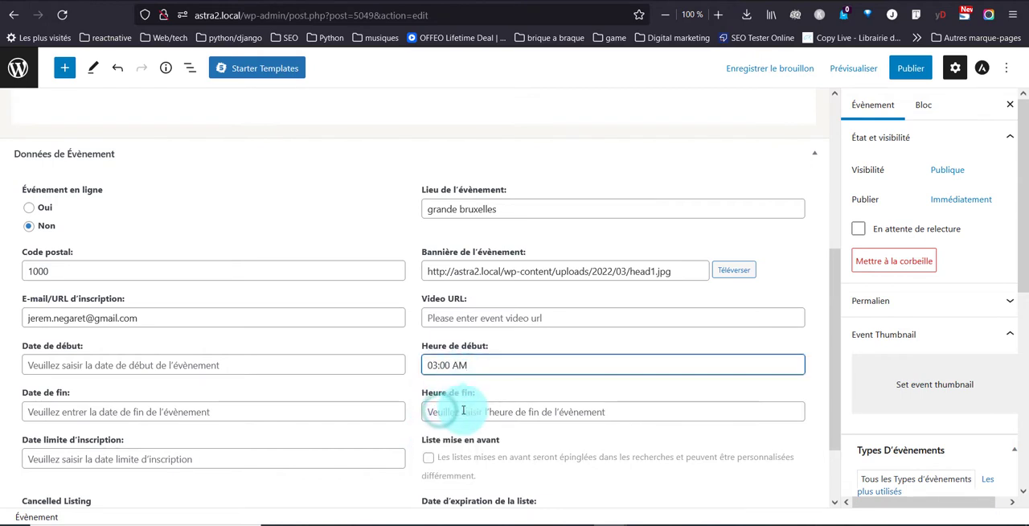
pyautogui.click(450, 411)
pyautogui.scroll(-5, 444, 462)
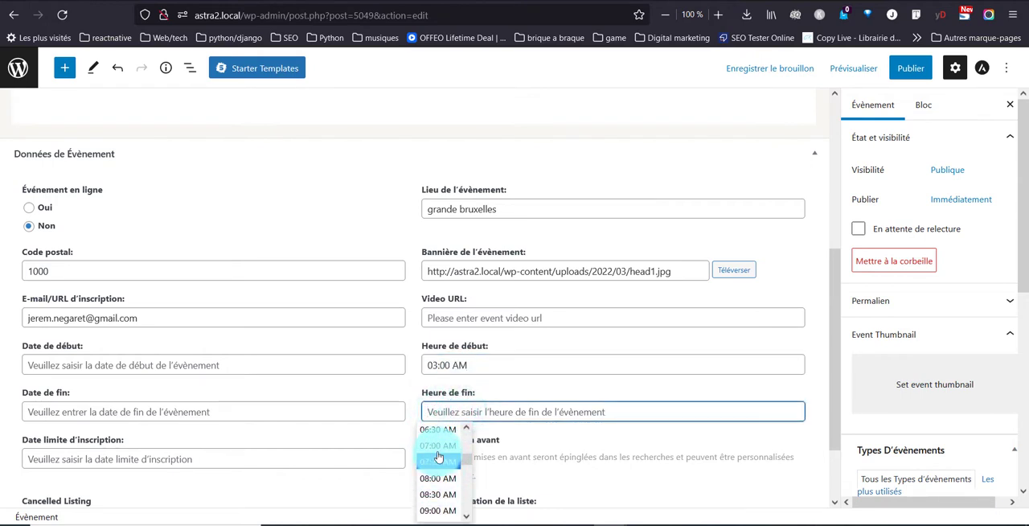
pyautogui.click(438, 453)
# Step: Set the event's start date to 2022-03-18 and its end date to 2022-03-20
pyautogui.click(201, 363)
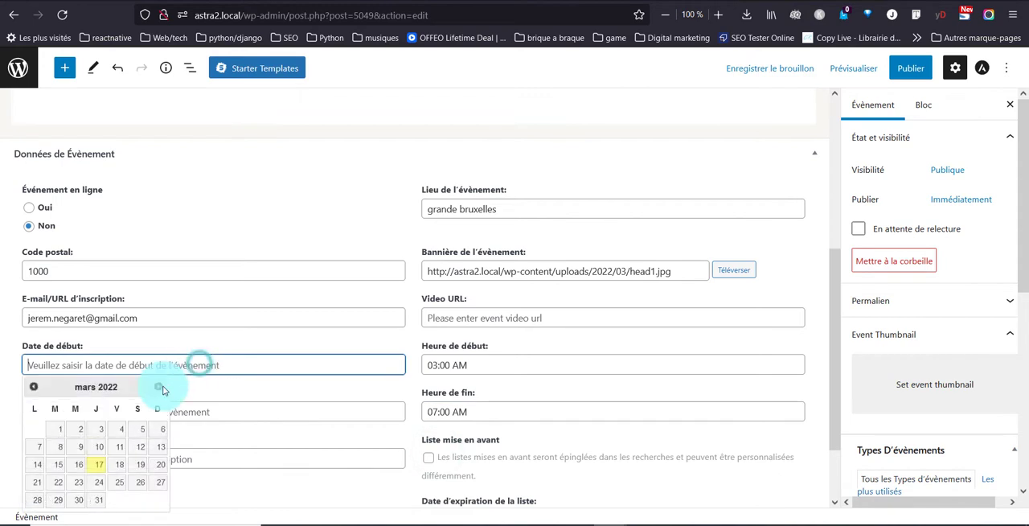
pyautogui.click(117, 473)
pyautogui.click(141, 413)
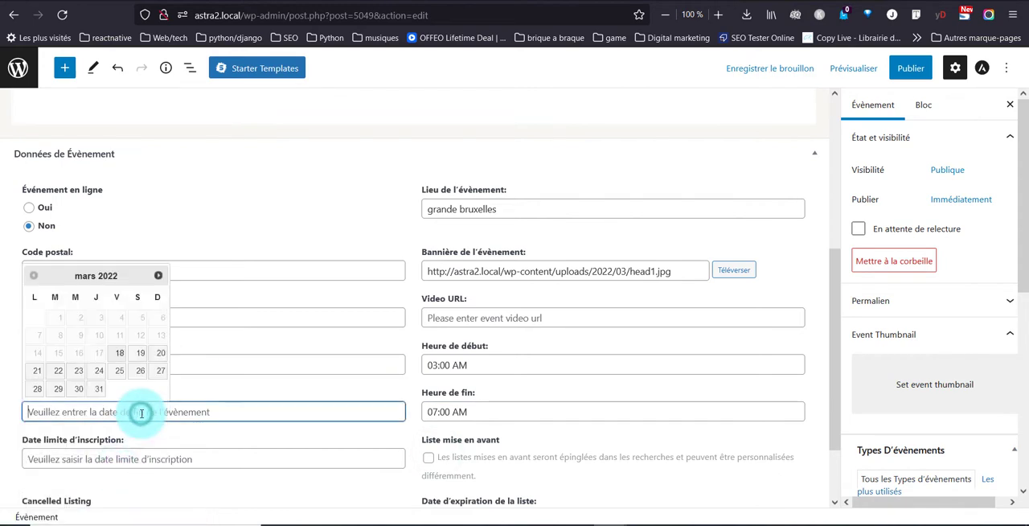
pyautogui.click(152, 354)
# Step: Set the registration deadline to 2022-03-17 and the listing's expiry date to 21 March 2022
pyautogui.scroll(-1, 210, 413)
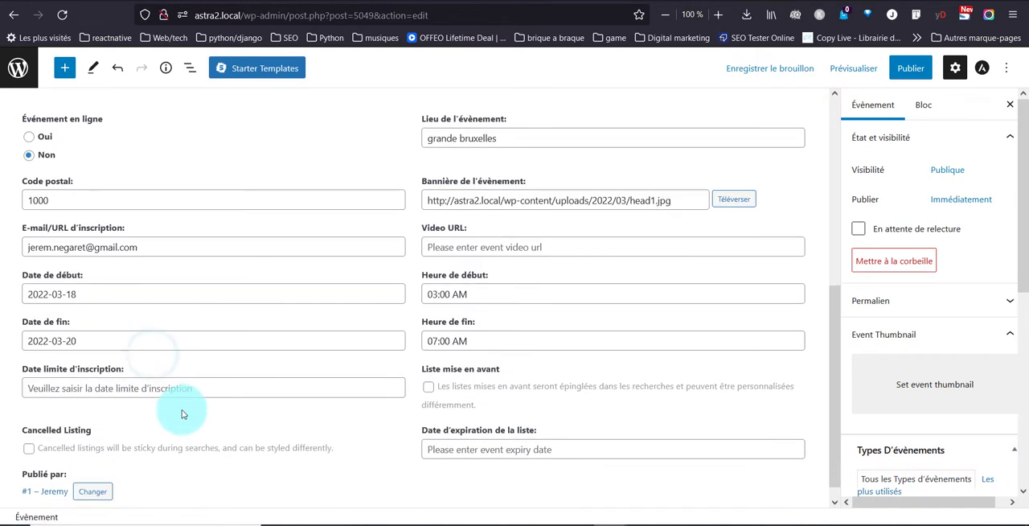
pyautogui.click(176, 395)
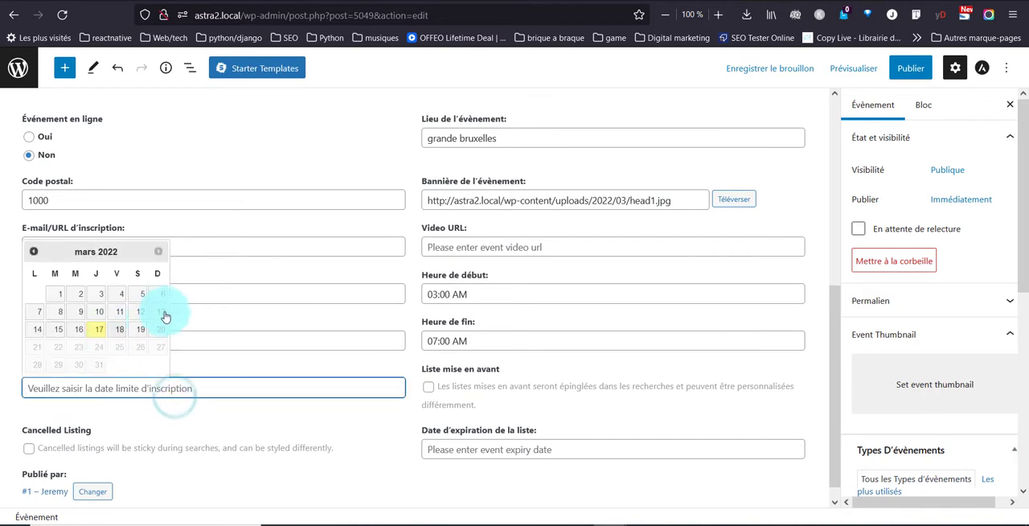
pyautogui.click(94, 333)
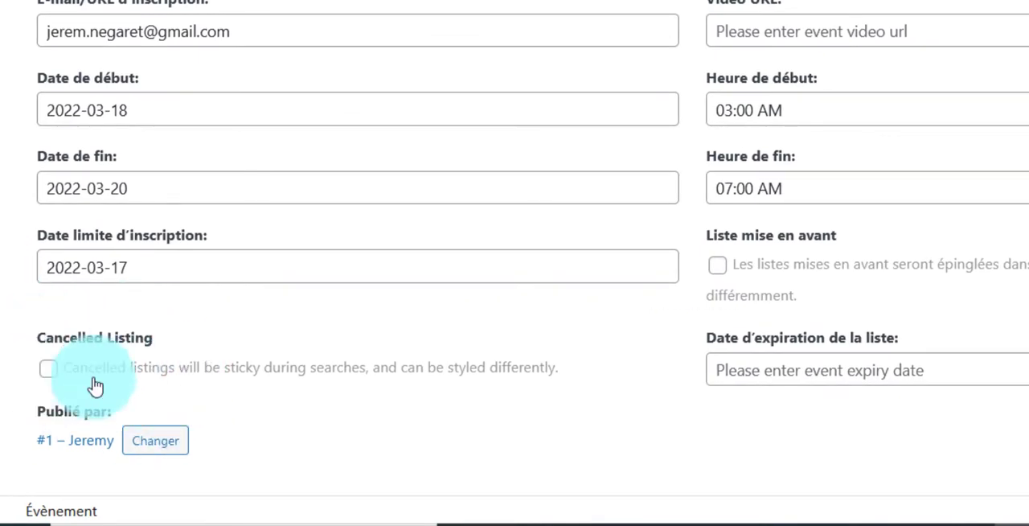
pyautogui.click(1023, 370)
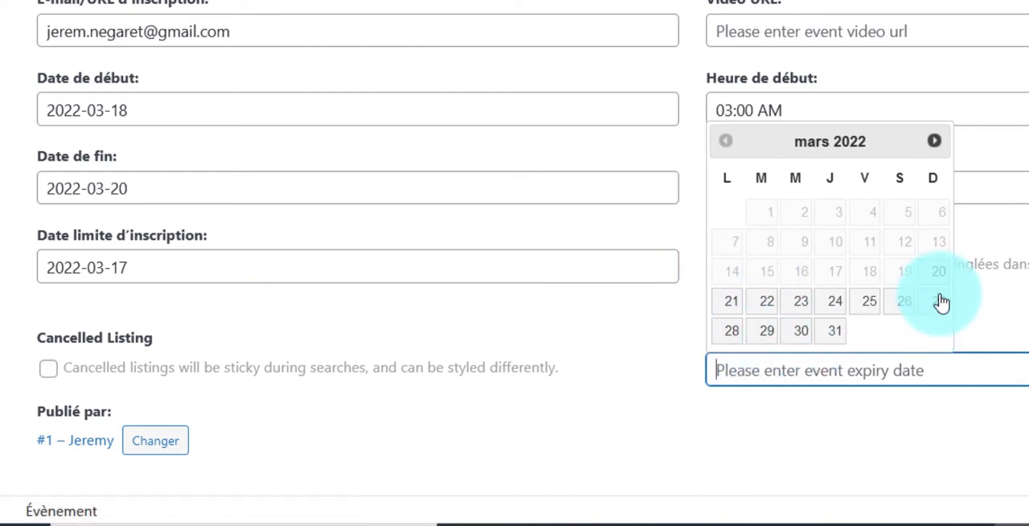
pyautogui.click(737, 299)
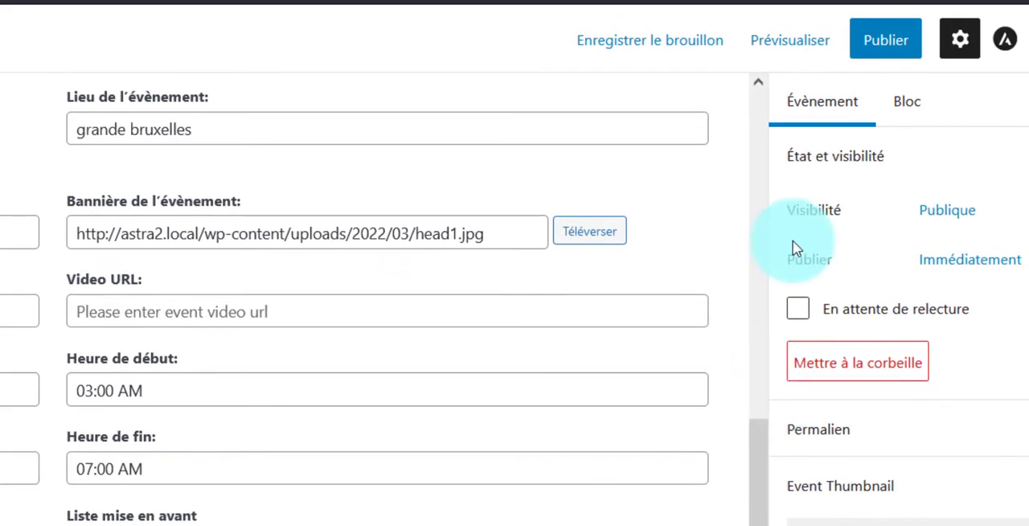
# Step: Publish the Concert demo event and check its date and time on the public event page
pyautogui.click(883, 41)
pyautogui.click(892, 53)
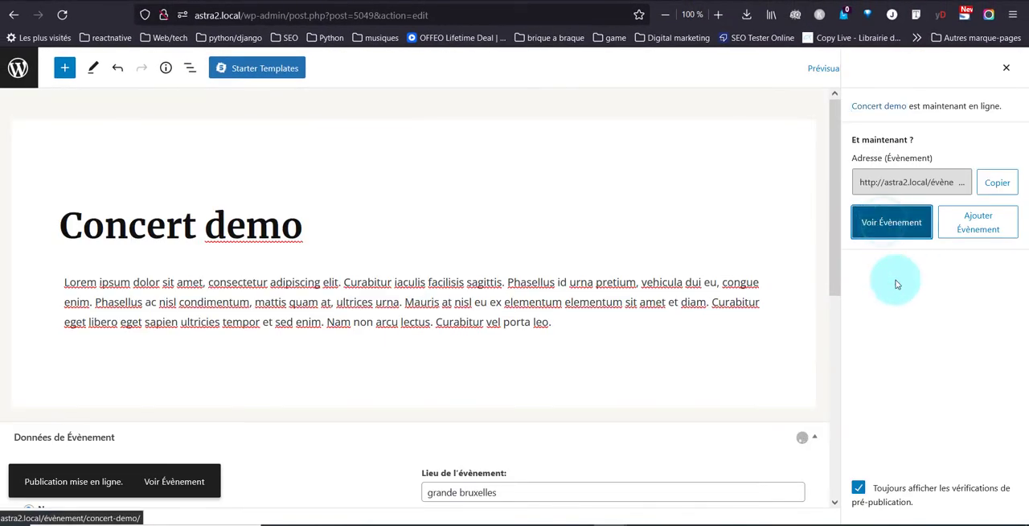
pyautogui.scroll(-3, 474, 361)
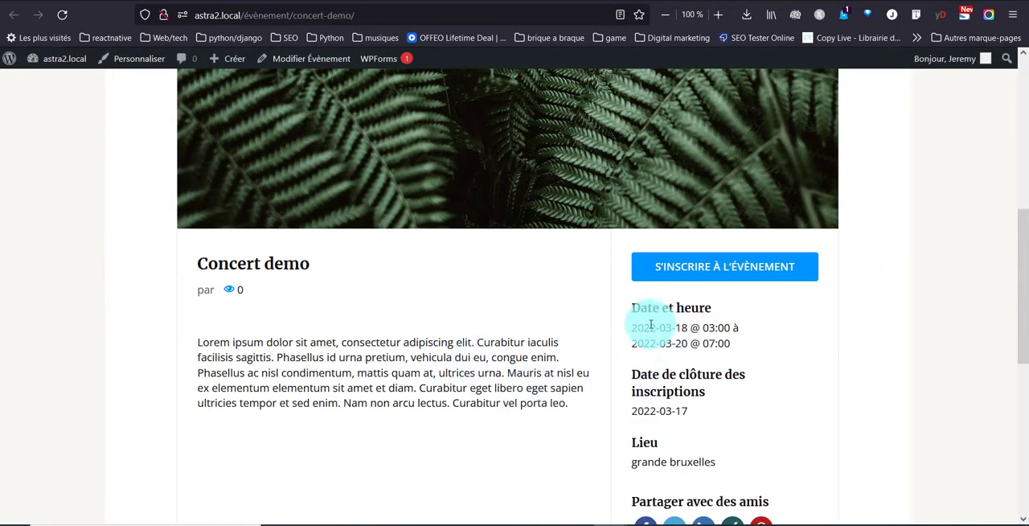
pyautogui.moveTo(651, 325); pyautogui.dragTo(727, 325)
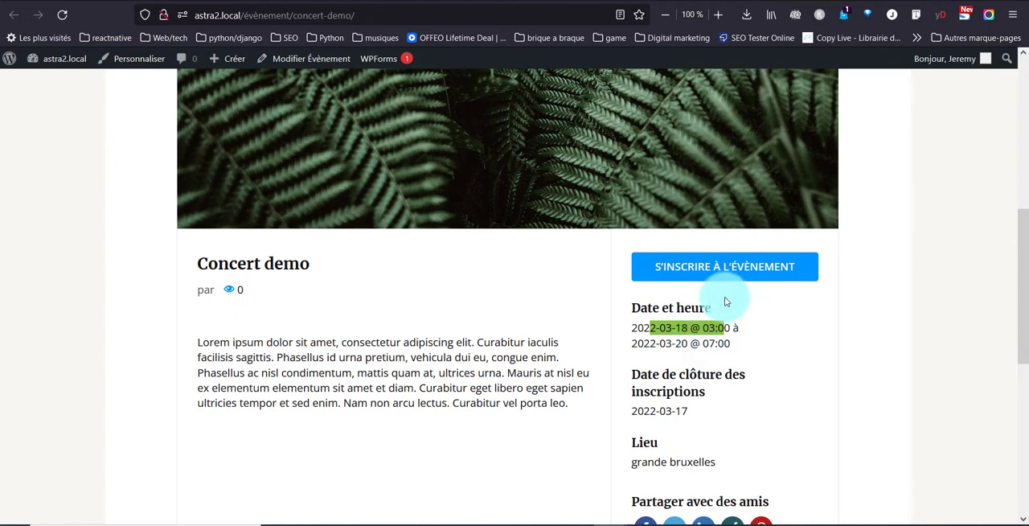
# Step: Check the event's end date and open its venue, grande bruxelles, on the map, returning to the event page
pyautogui.doubleClick(690, 344)
pyautogui.scroll(-3, 665, 340)
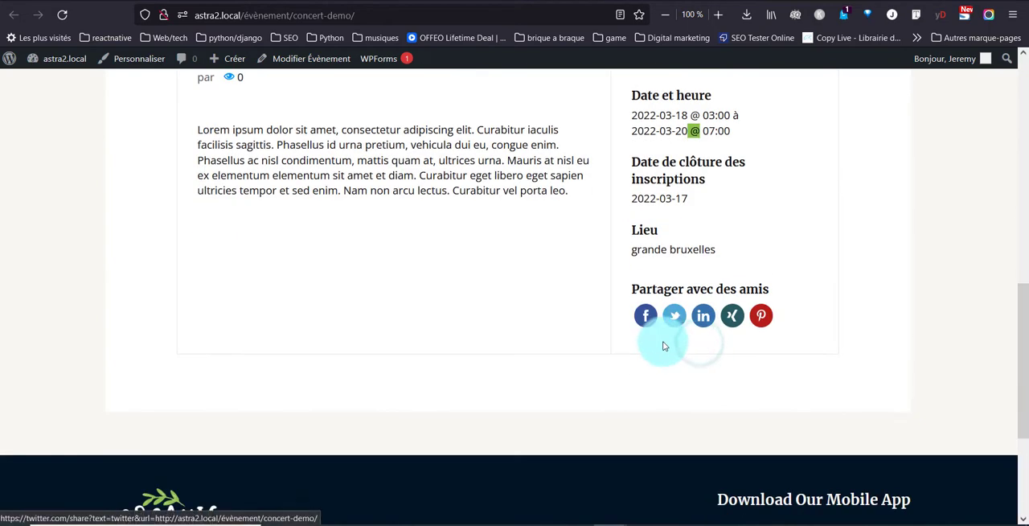
pyautogui.click(663, 252)
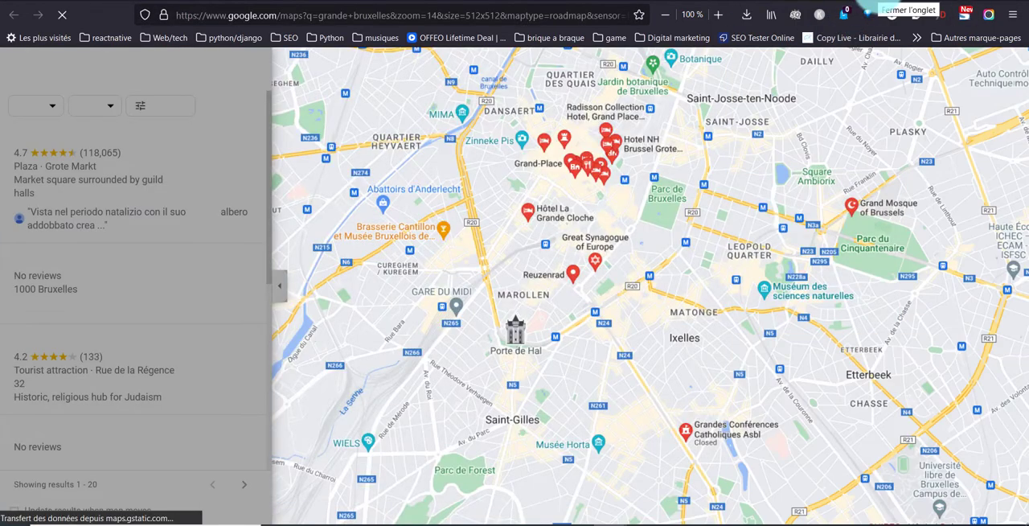
pyautogui.click(878, 1)
# Step: Review the banner image, title, description and date details on the Concert demo event page
pyautogui.scroll(6, 546, 209)
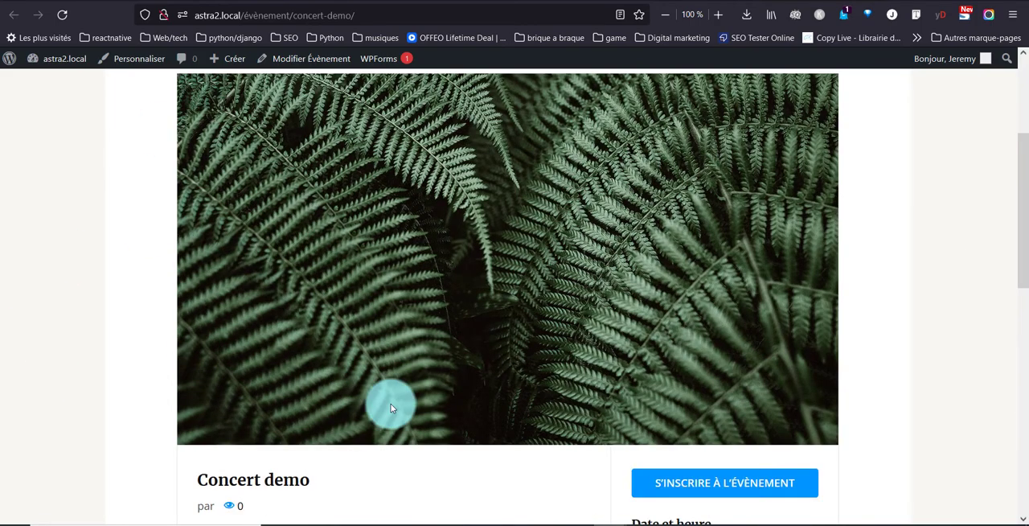
pyautogui.scroll(-3, 259, 341)
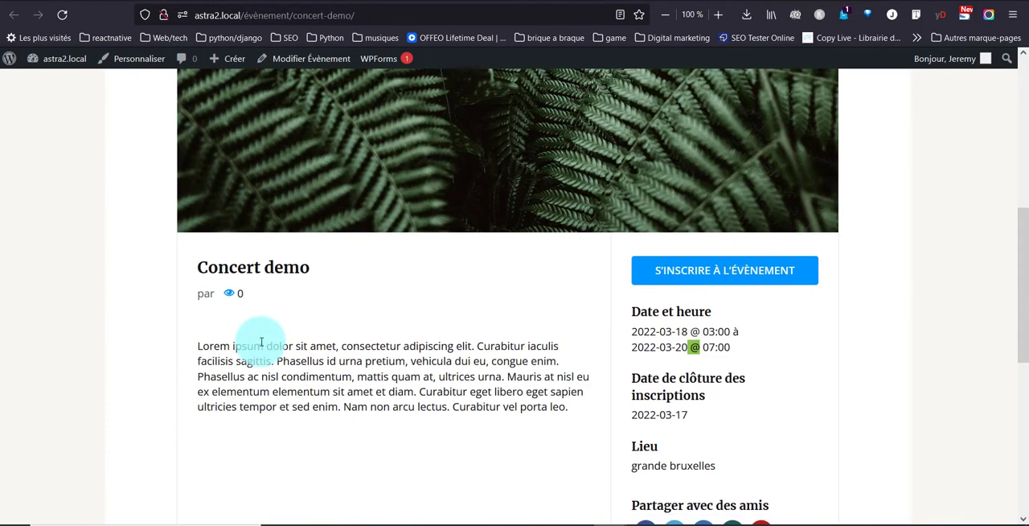
pyautogui.scroll(3, 262, 341)
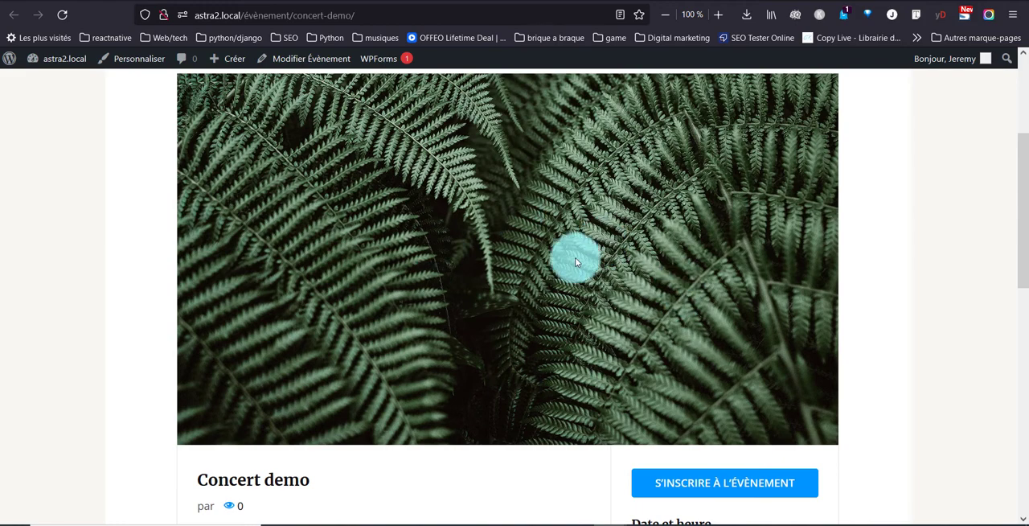
pyautogui.scroll(3, 528, 282)
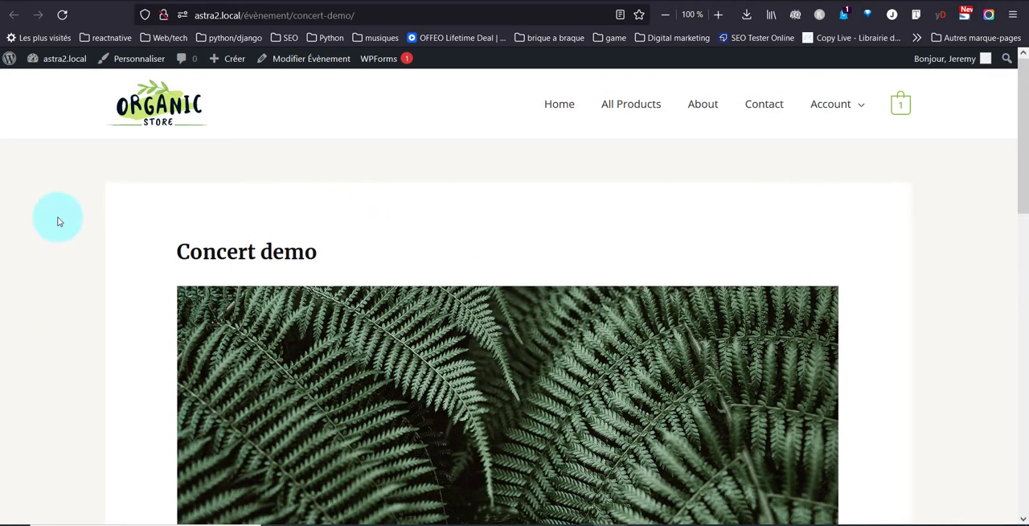
pyautogui.moveTo(215, 250); pyautogui.dragTo(374, 253)
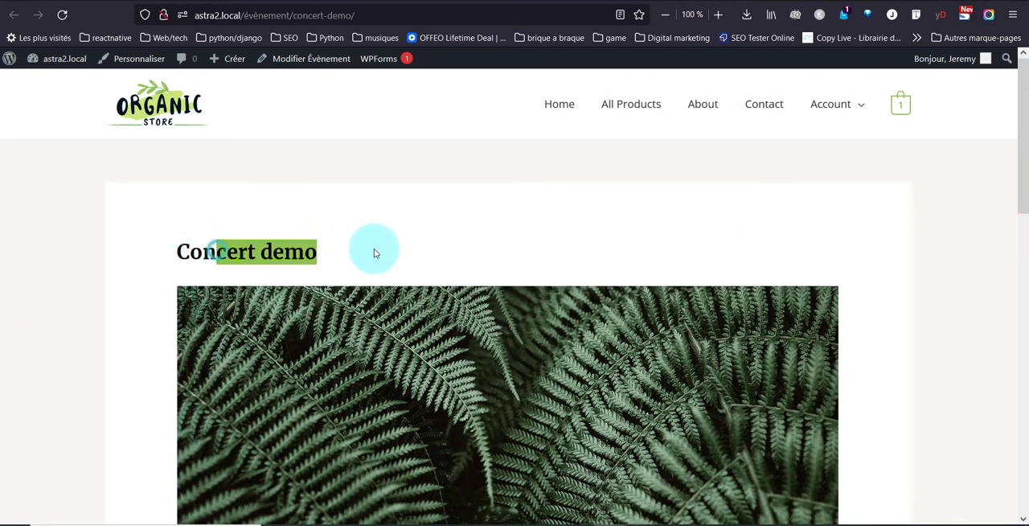
pyautogui.scroll(-5, 523, 241)
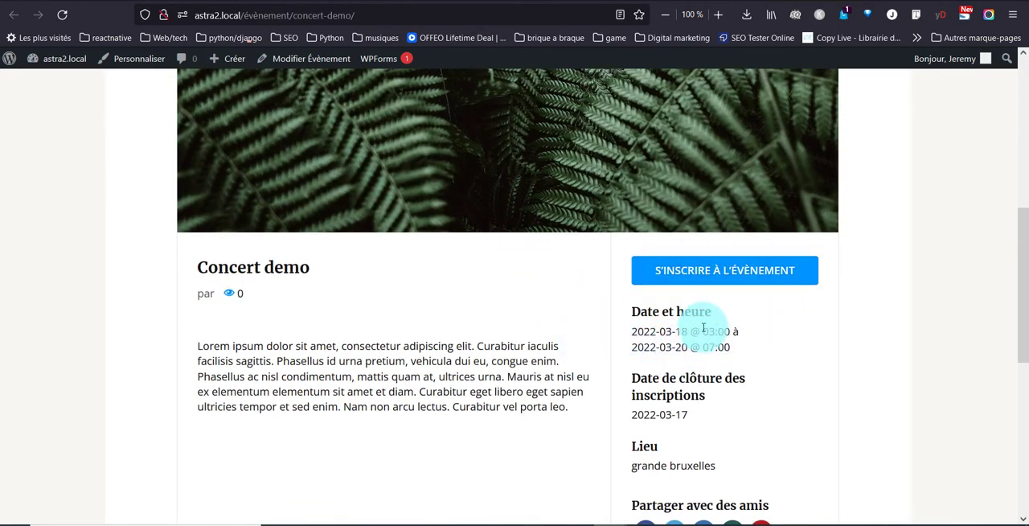
pyautogui.moveTo(659, 329); pyautogui.dragTo(743, 343)
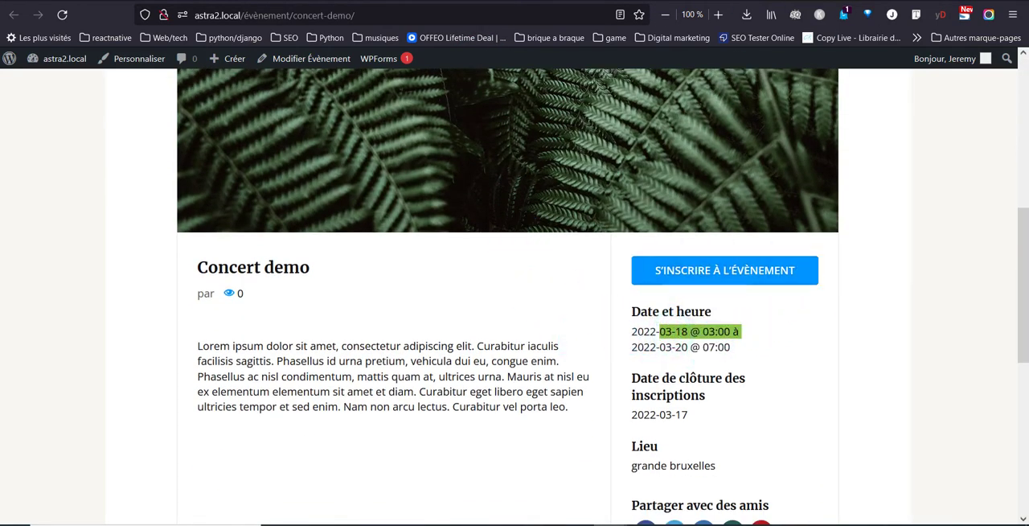
# Step: Disable the organizer and venue features in the Event Manager general settings and save the changes
pyautogui.hotkey('ctrl', 'shift', 'Tab')
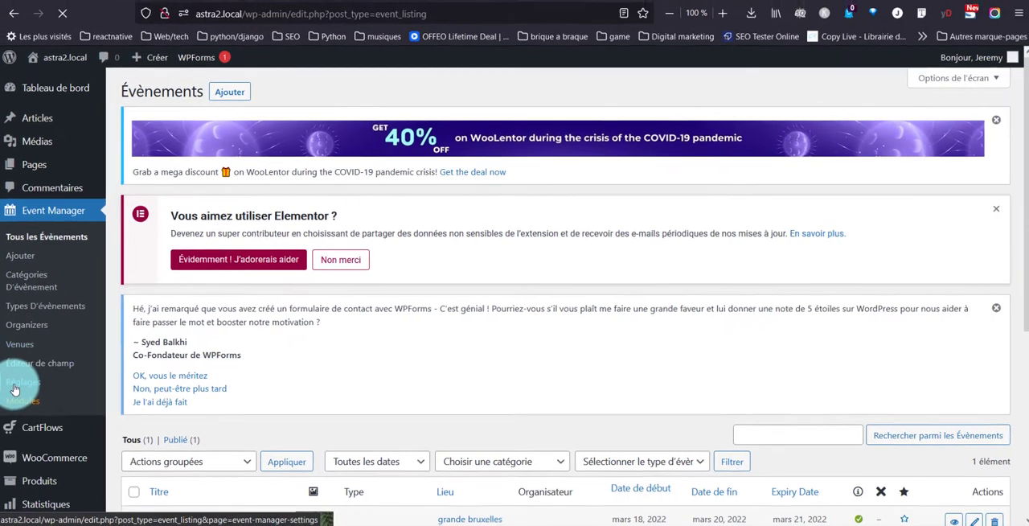
pyautogui.click(29, 466)
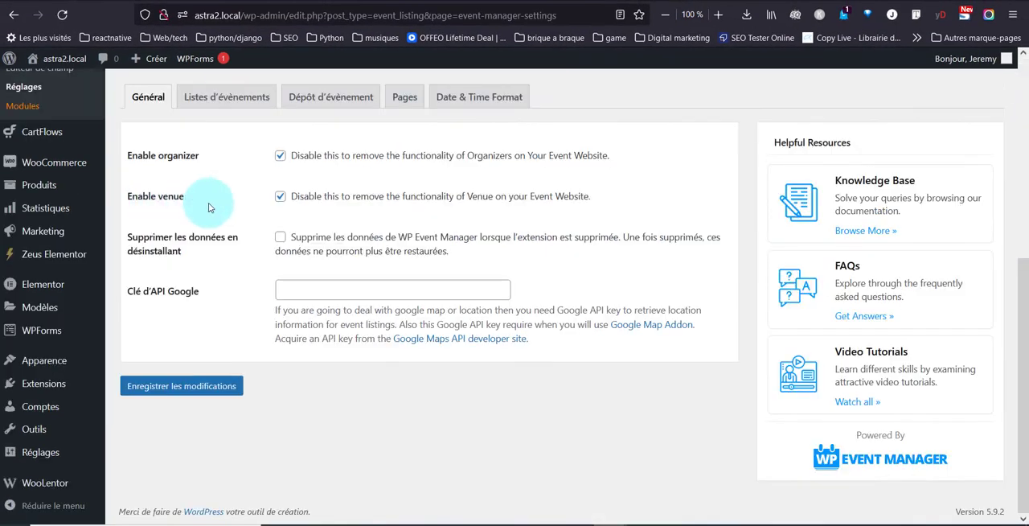
pyautogui.click(279, 156)
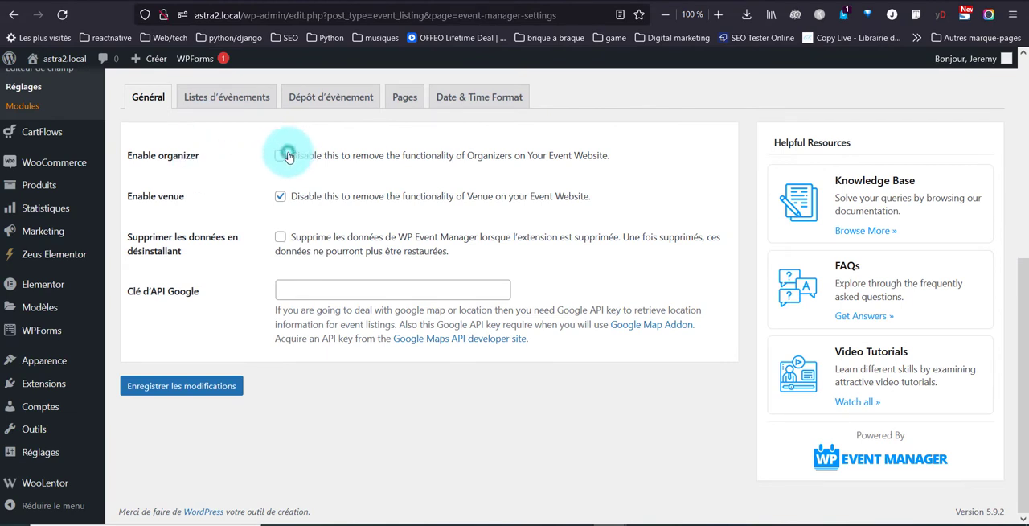
pyautogui.click(280, 196)
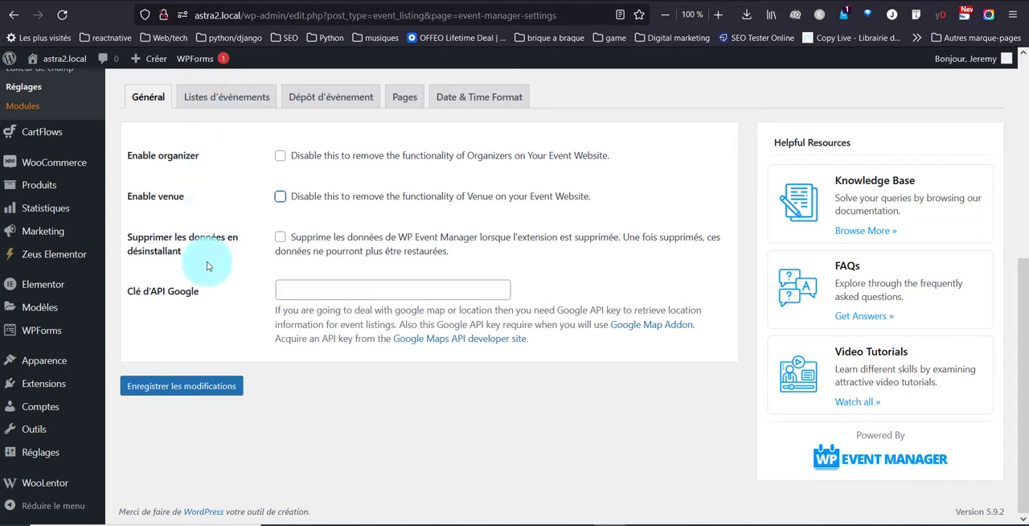
pyautogui.click(374, 291)
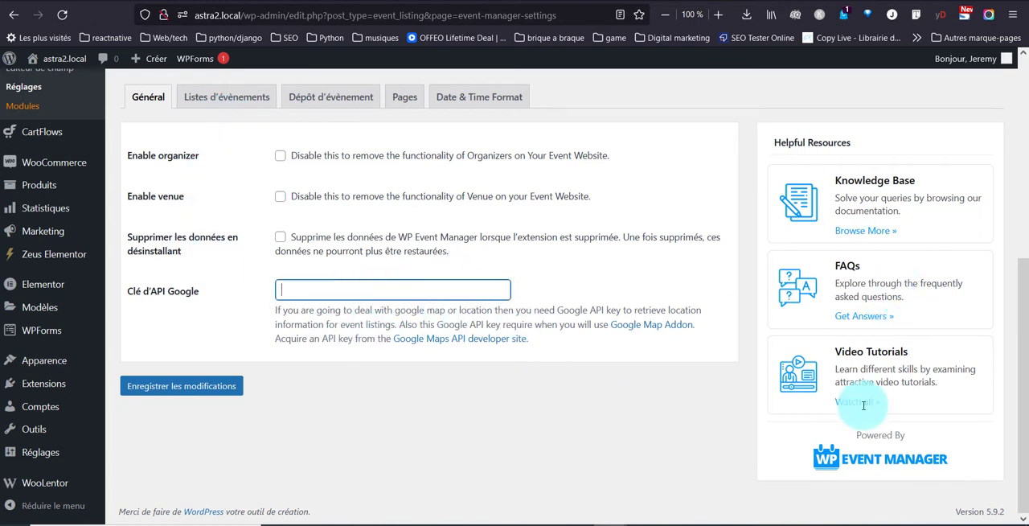
pyautogui.click(160, 390)
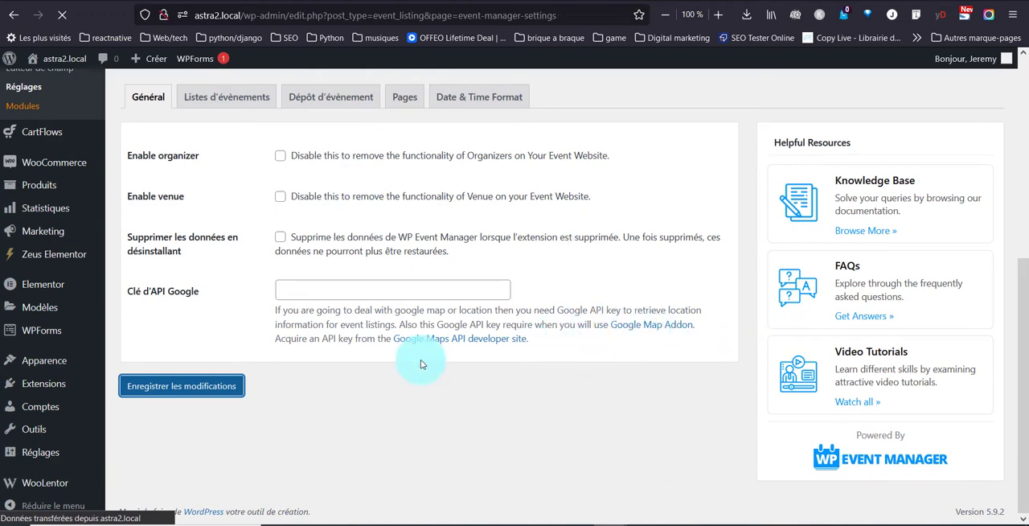
# Step: Review the event listing settings, including listings per page and the handling of cancelled and expired events
pyautogui.scroll(-5, 217, 338)
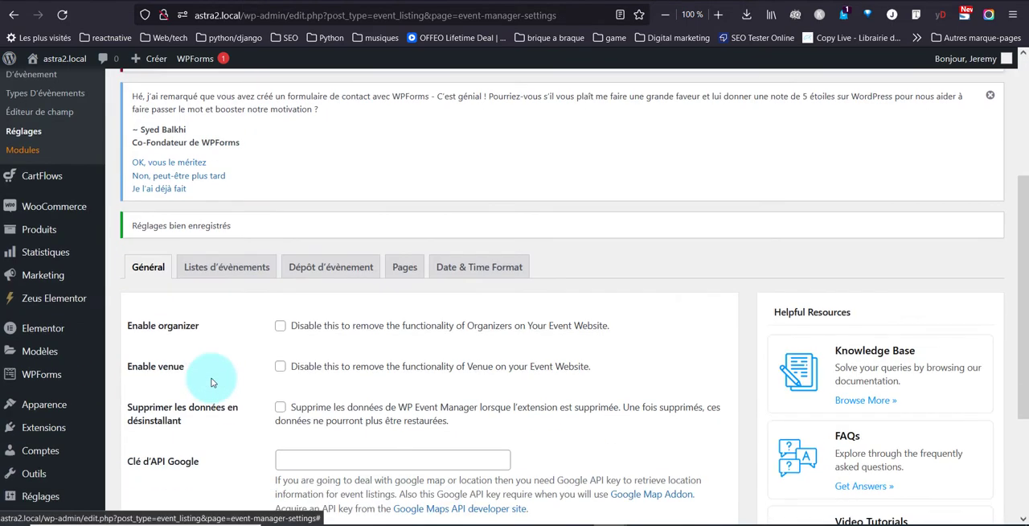
pyautogui.click(219, 274)
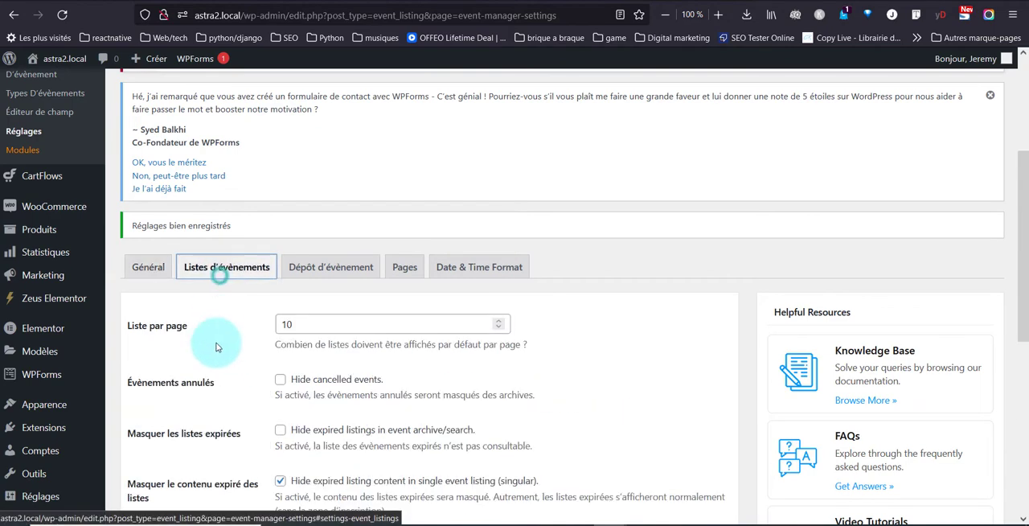
pyautogui.scroll(-3, 215, 345)
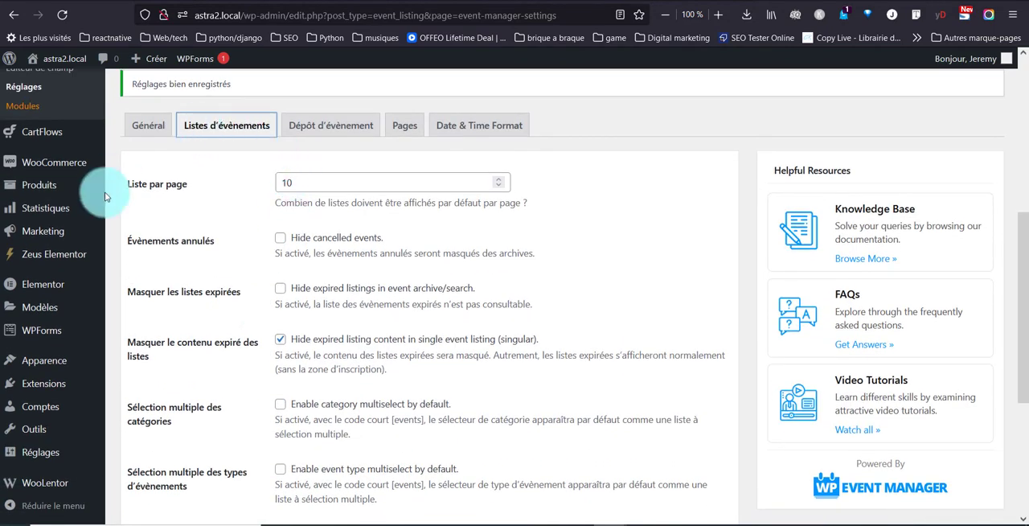
pyautogui.scroll(-1, 389, 279)
pyautogui.scroll(-5, 389, 279)
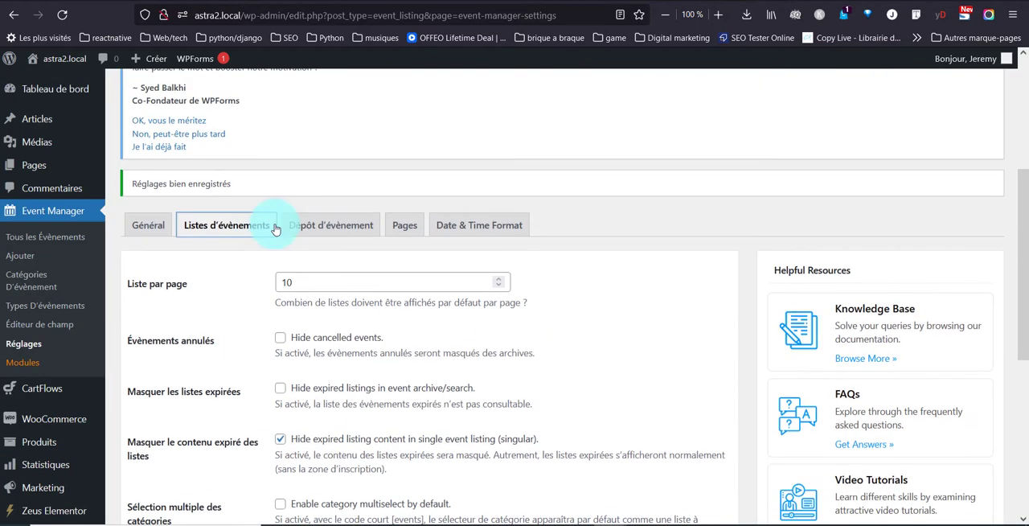
# Step: Examine the event submission settings for account requirements, listing moderation, expiry and categories
pyautogui.click(332, 229)
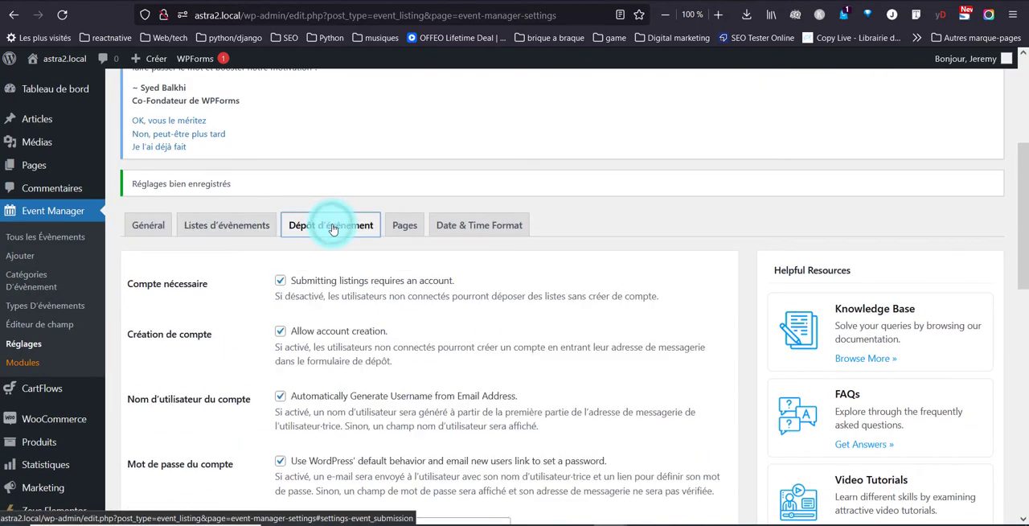
pyautogui.scroll(-3, 332, 316)
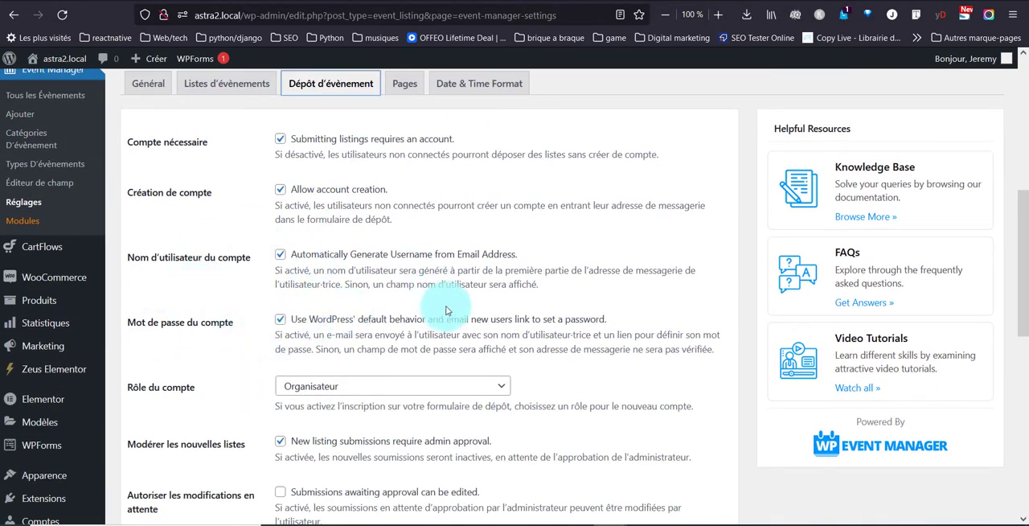
pyautogui.scroll(-5, 387, 279)
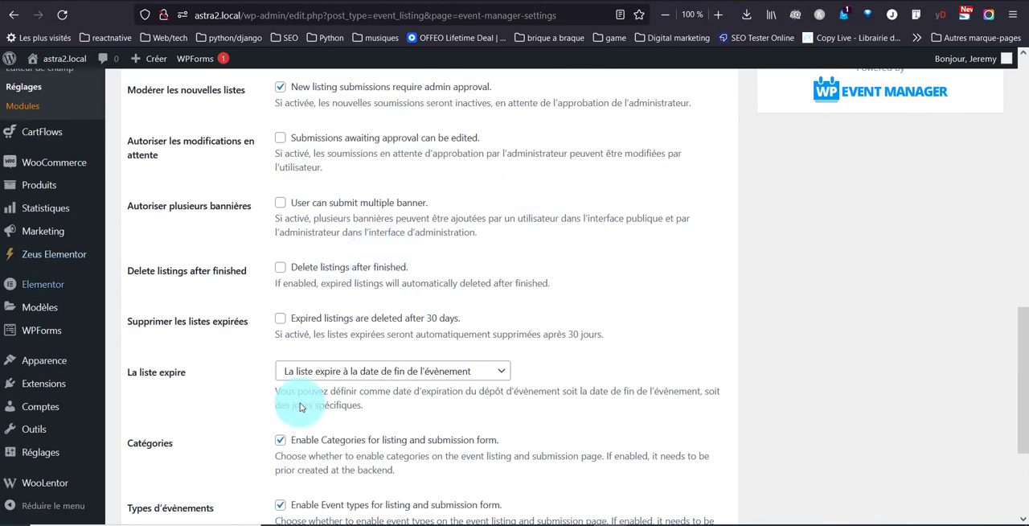
pyautogui.scroll(2, 398, 306)
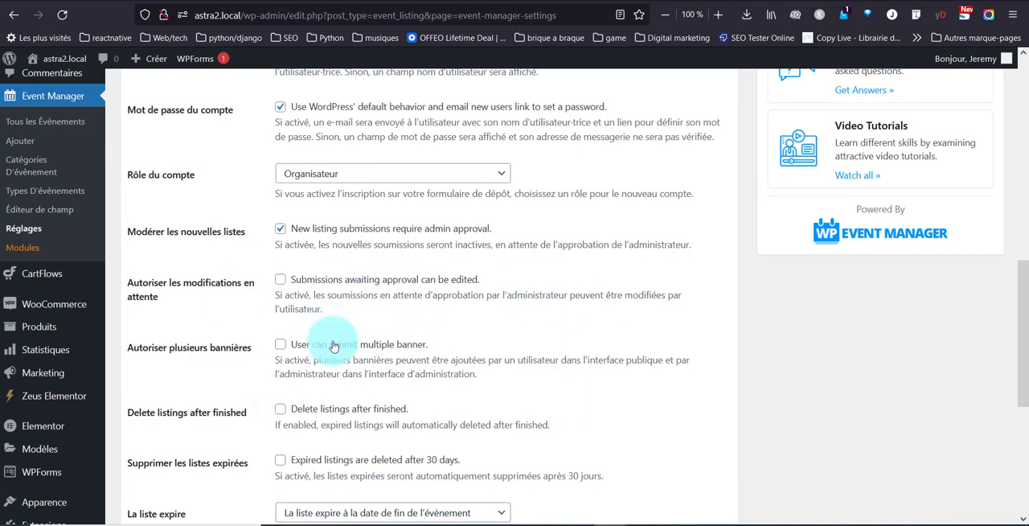
pyautogui.scroll(3, 334, 345)
# Step: Review the page assignments for the submission form, event dashboard, event list, organizers and venues
pyautogui.click(407, 157)
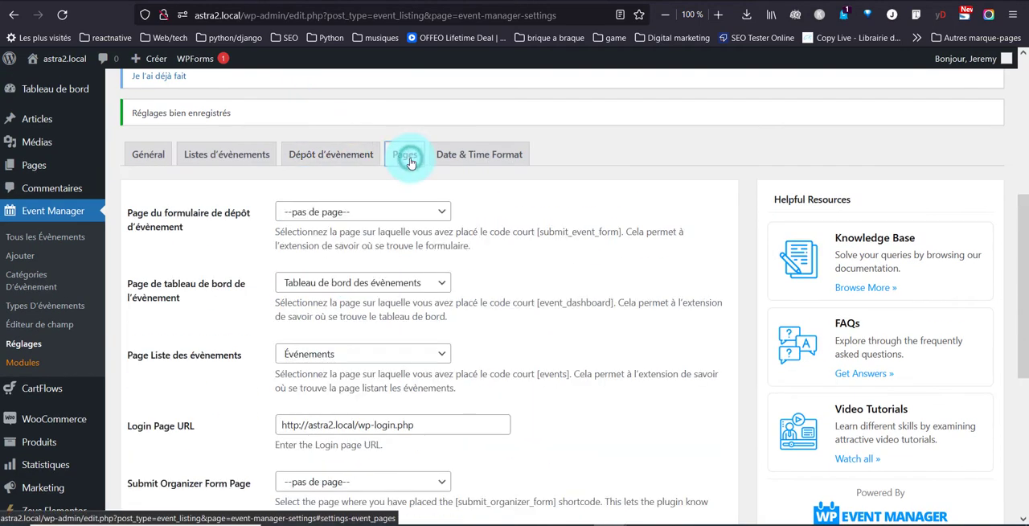
pyautogui.click(377, 213)
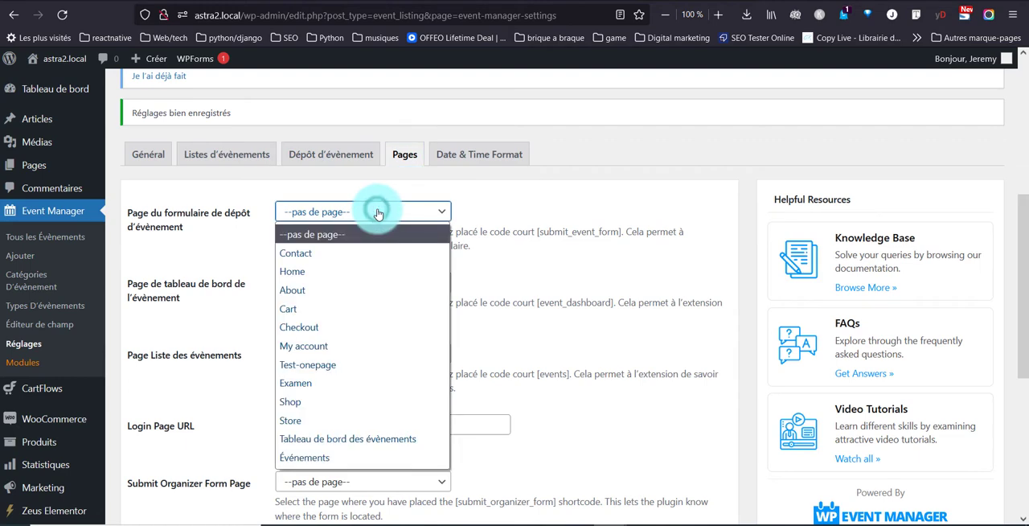
pyautogui.click(587, 255)
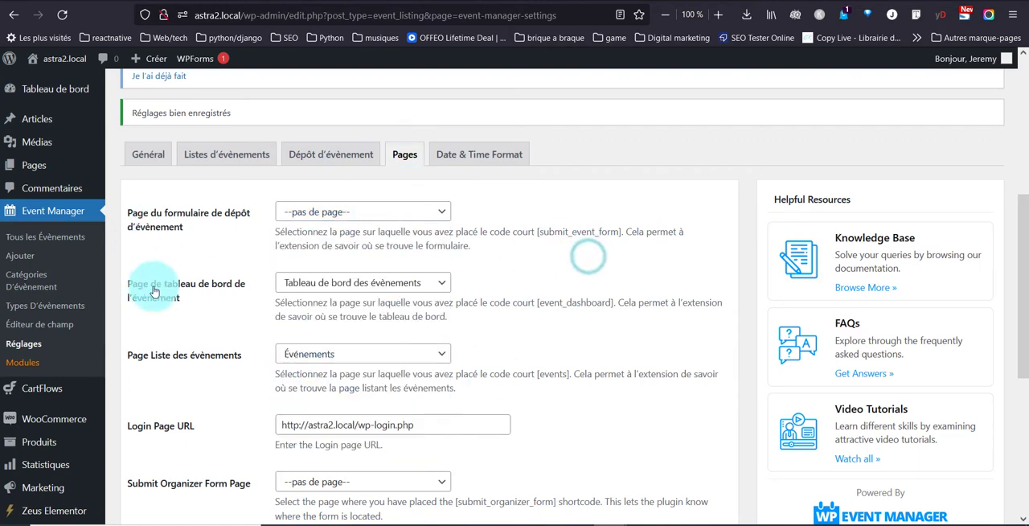
pyautogui.scroll(-2, 364, 315)
pyautogui.scroll(-3, 364, 314)
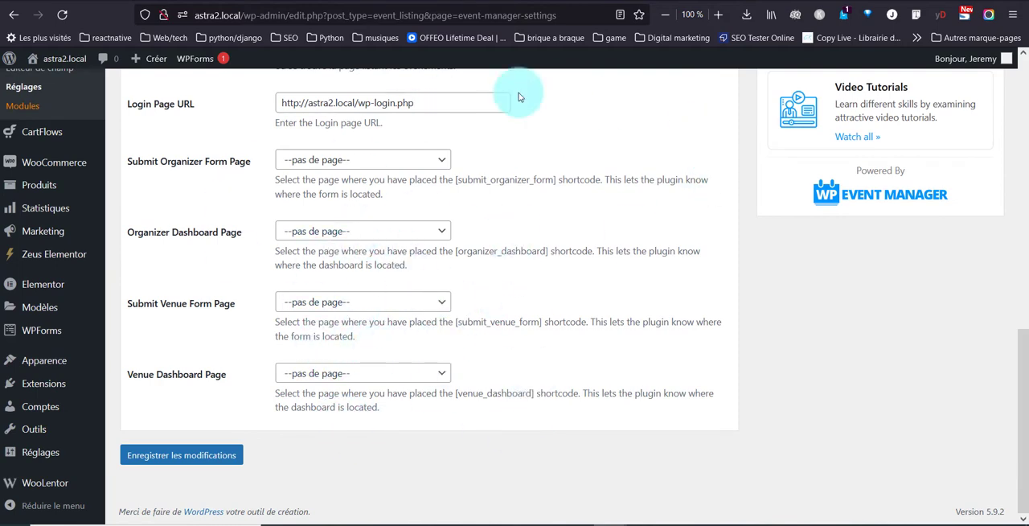
pyautogui.scroll(9, 377, 374)
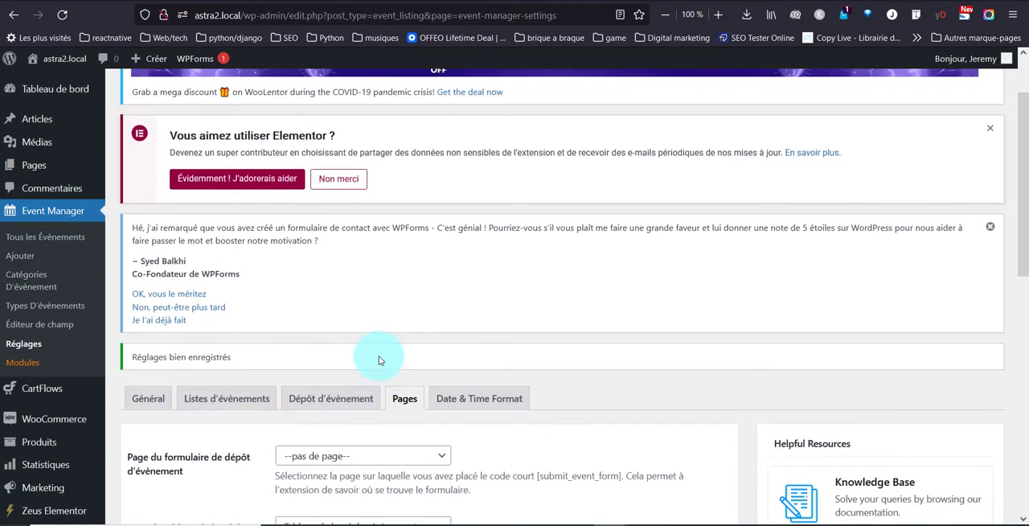
# Step: Set the datepicker date format to 15/01/2022 and the timepicker format to 24 hours
pyautogui.click(508, 409)
pyautogui.scroll(-3, 510, 406)
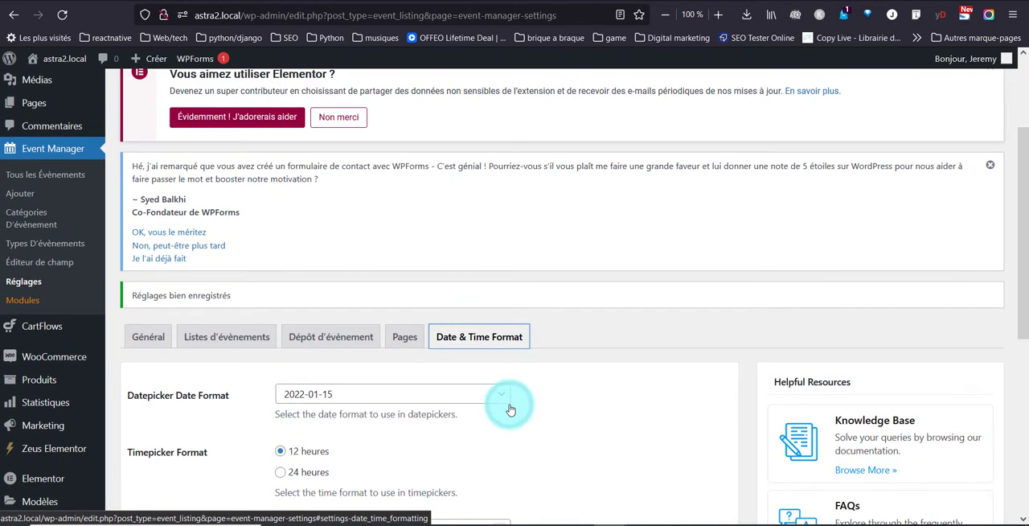
pyautogui.click(482, 321)
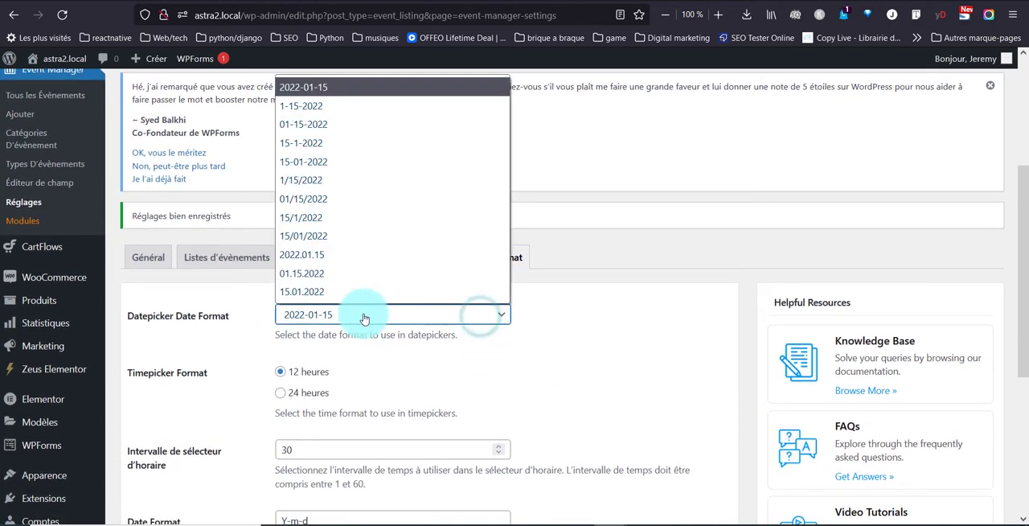
pyautogui.click(322, 233)
pyautogui.scroll(-1, 259, 341)
pyautogui.scroll(-3, 259, 341)
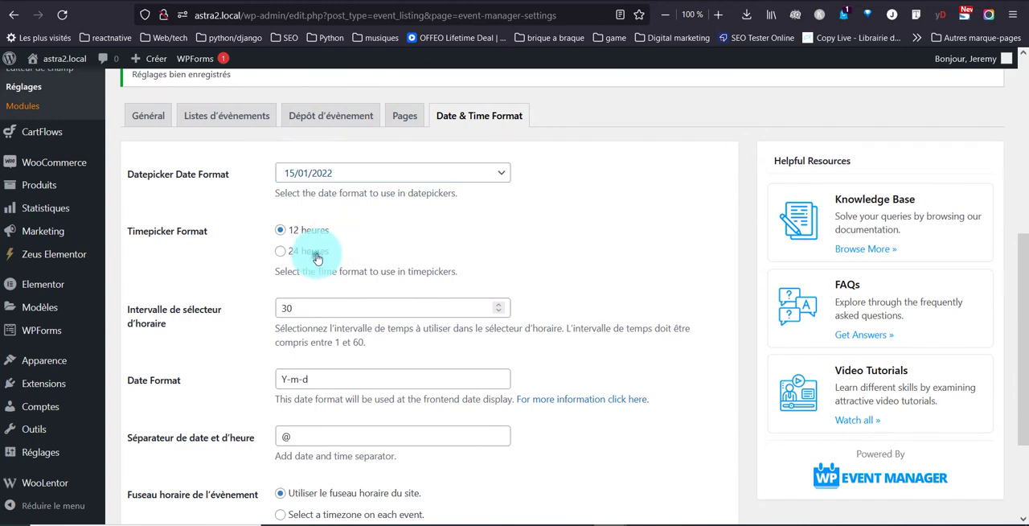
pyautogui.click(316, 252)
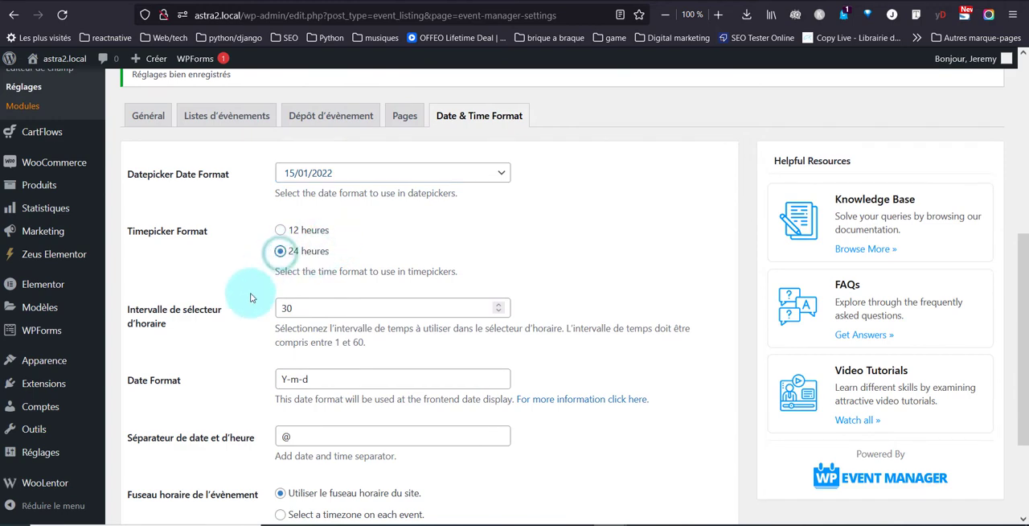
# Step: Set the frontend date format to D-m-y and the date and time separator to a colon, then save the settings
pyautogui.scroll(-3, 246, 236)
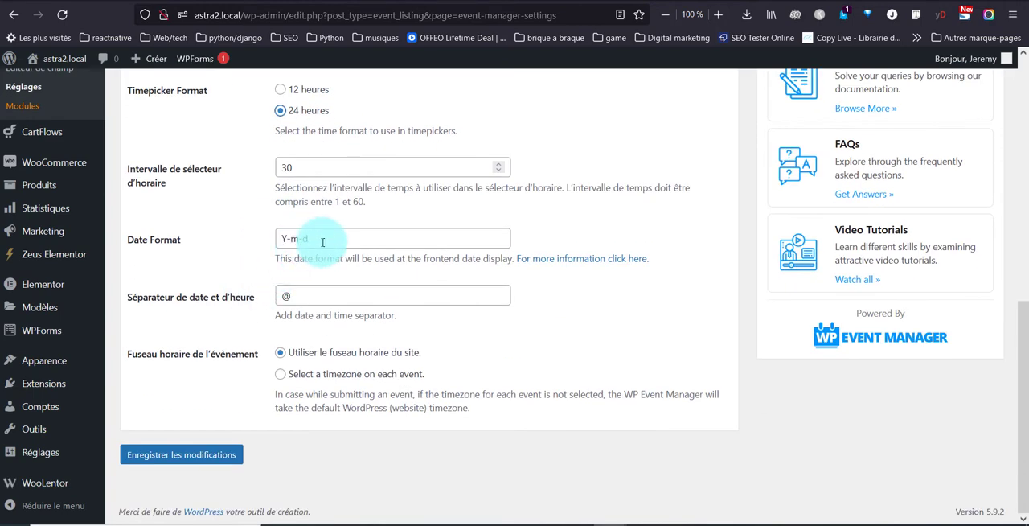
pyautogui.tripleClick(323, 239)
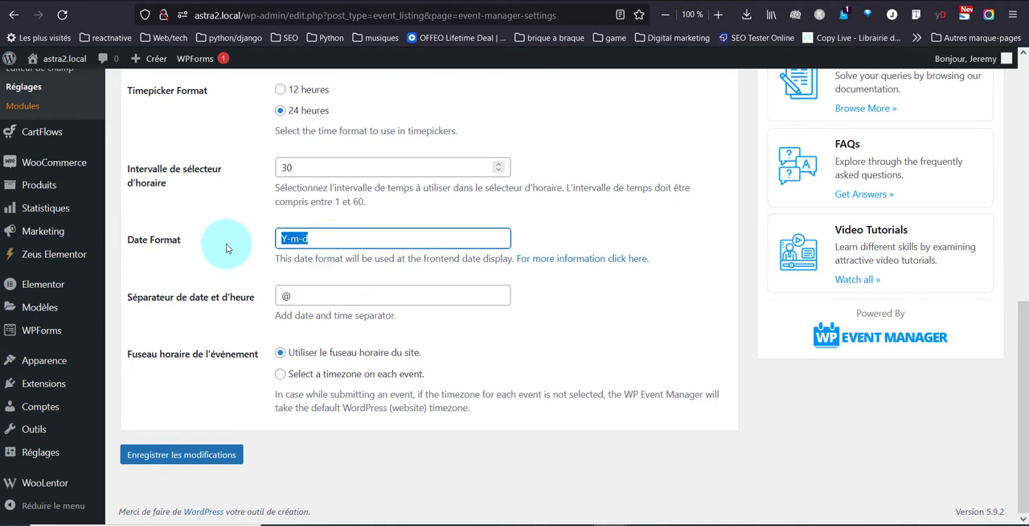
pyautogui.write('D-m-y')
pyautogui.click(283, 296)
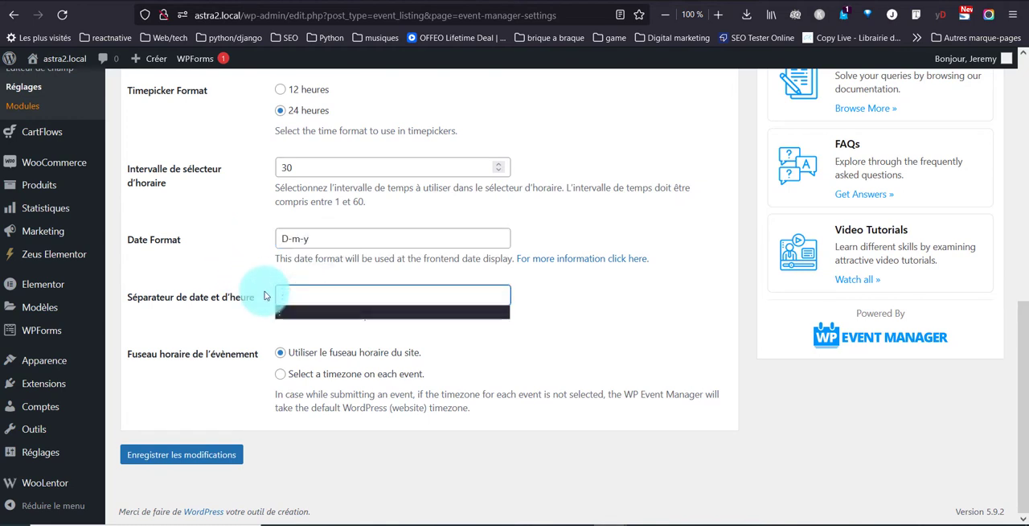
pyautogui.click(264, 294)
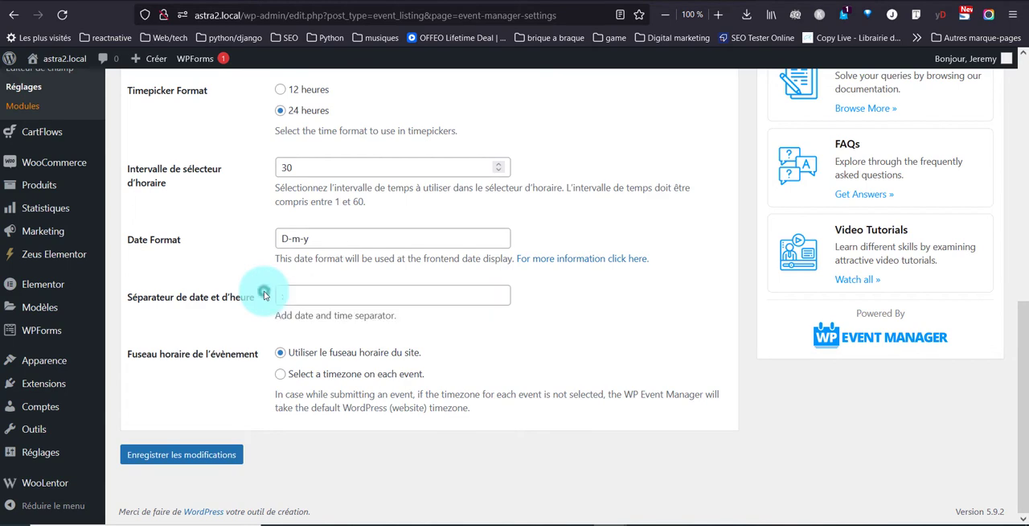
pyautogui.click(205, 455)
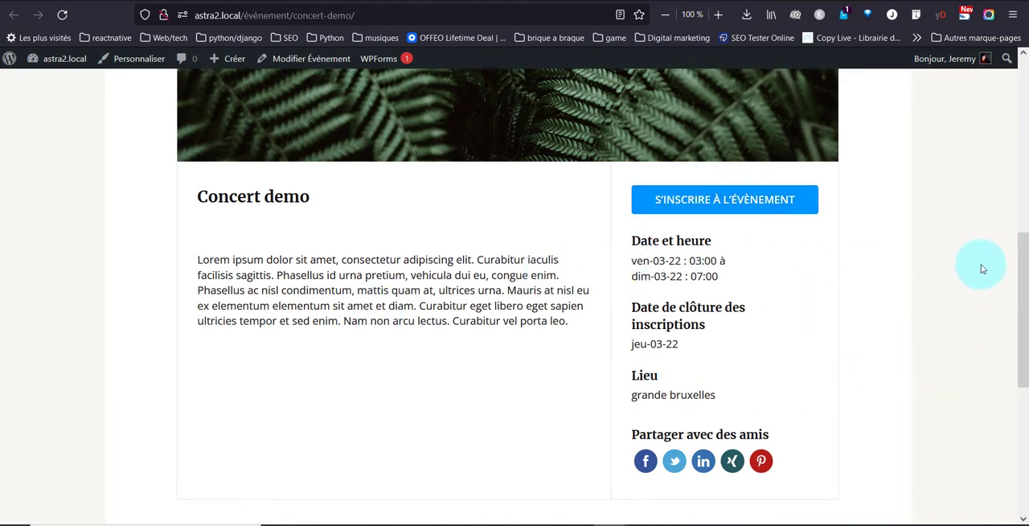
# Step: Examine the Concert event page on the formationelementor.local site, including its title, dates, location, event type and category
pyautogui.click(160, 1)
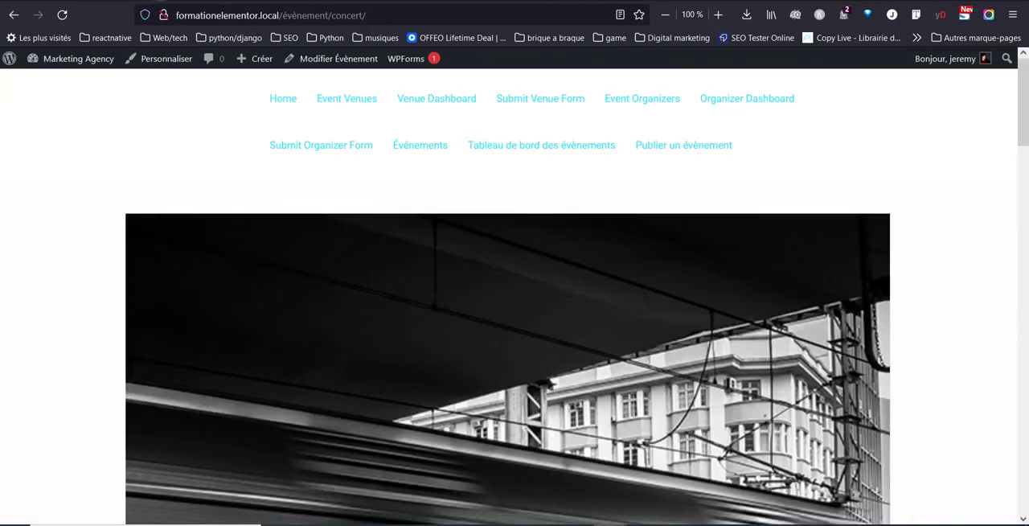
pyautogui.scroll(-11, 124, 165)
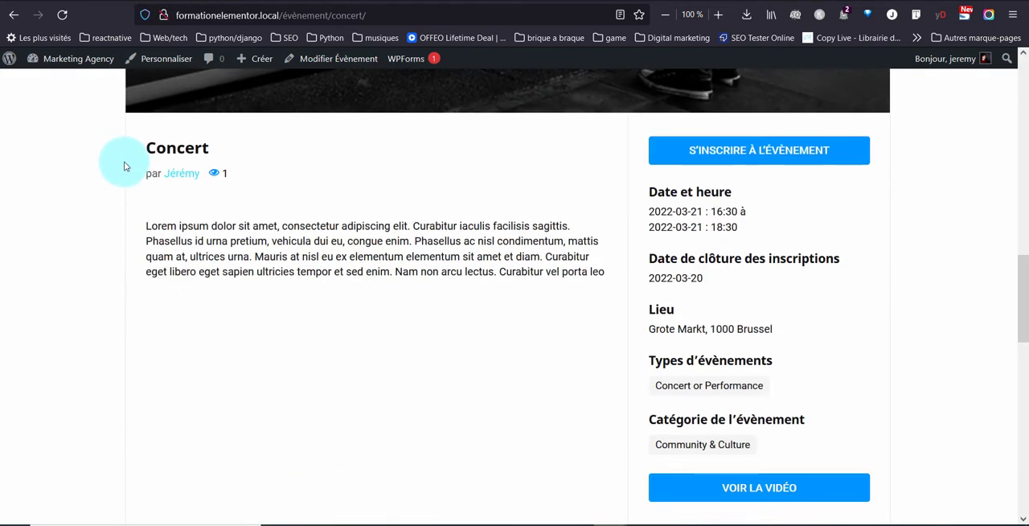
pyautogui.moveTo(131, 154); pyautogui.dragTo(207, 146)
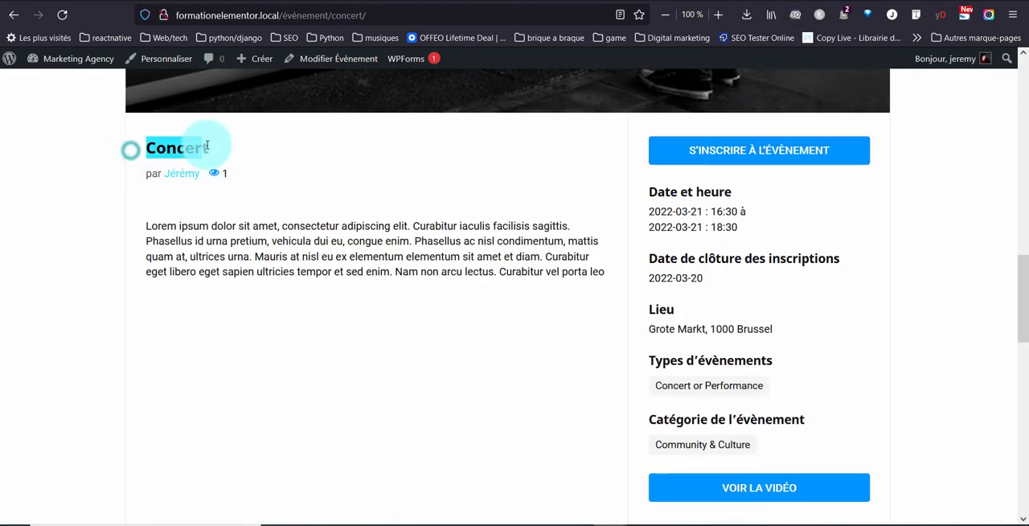
pyautogui.moveTo(632, 346); pyautogui.dragTo(667, 402)
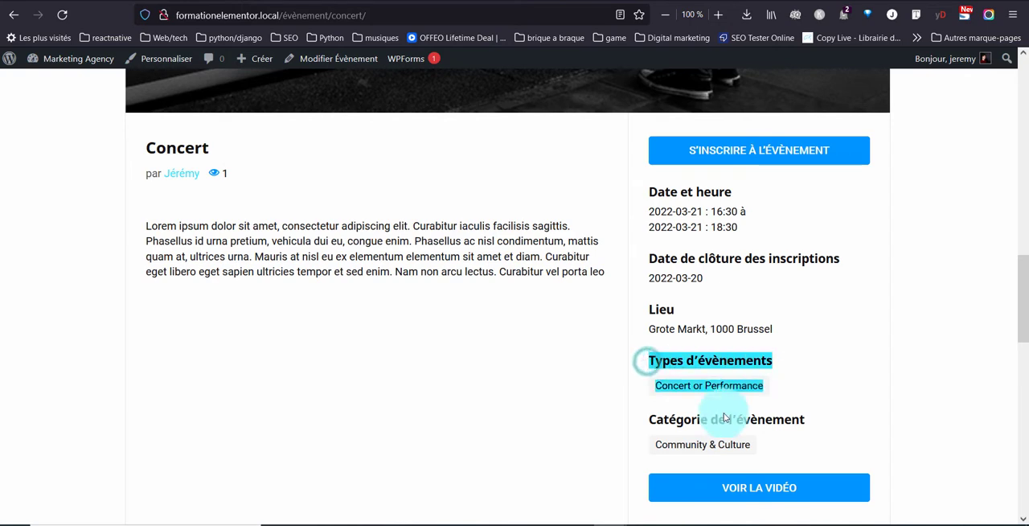
pyautogui.click(637, 424)
pyautogui.tripleClick(638, 424)
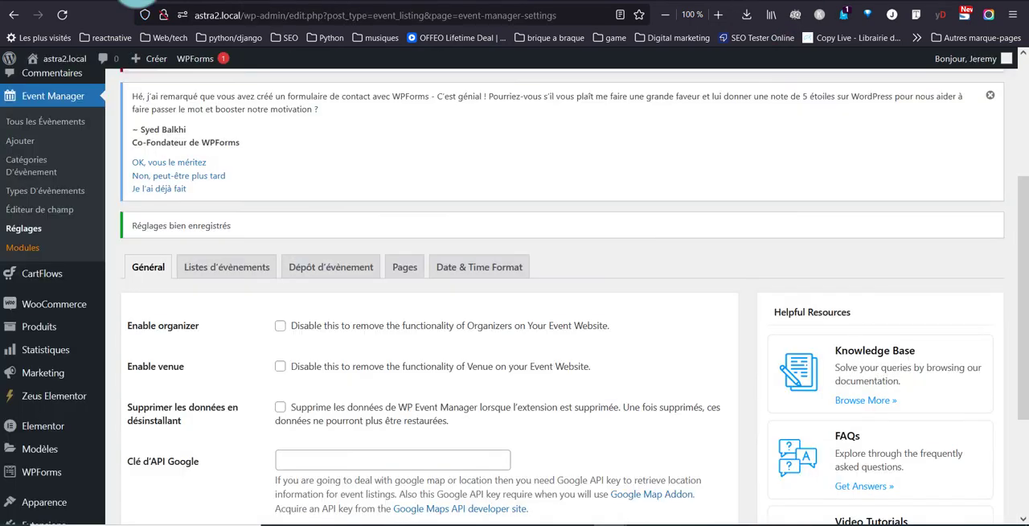
pyautogui.scroll(3, 45, 232)
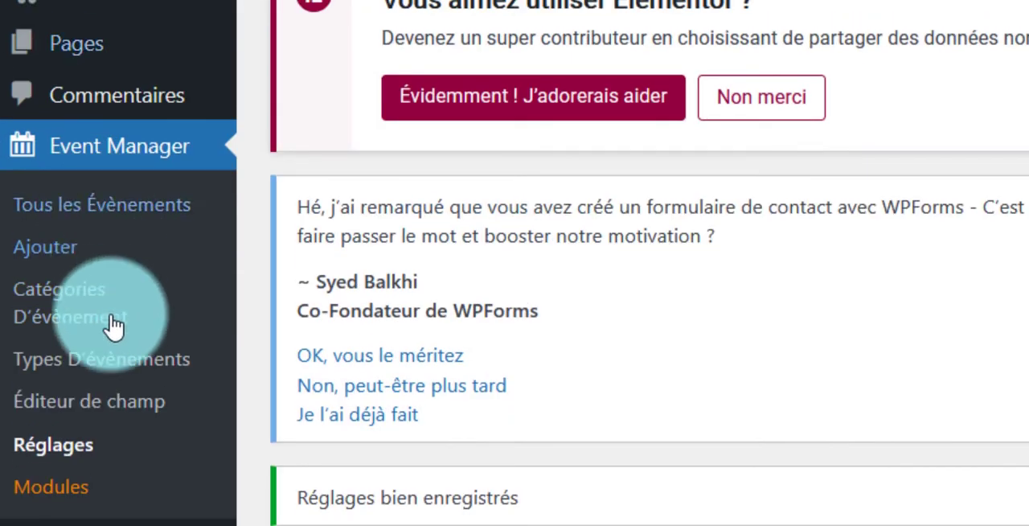
# Step: Review the event form fields of the astra2.local site in the field editor, including their types, placeholders and validation rules
pyautogui.click(111, 421)
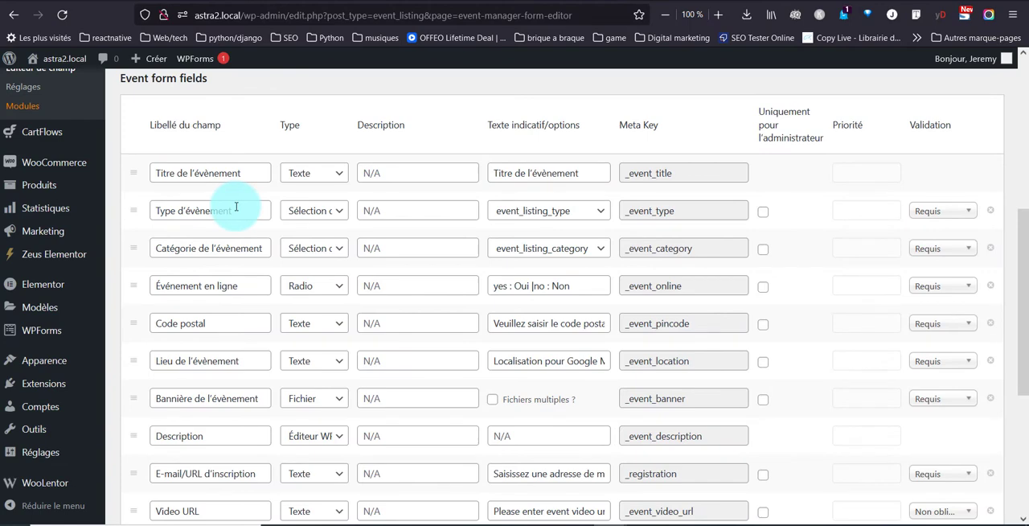
pyautogui.scroll(2, 218, 188)
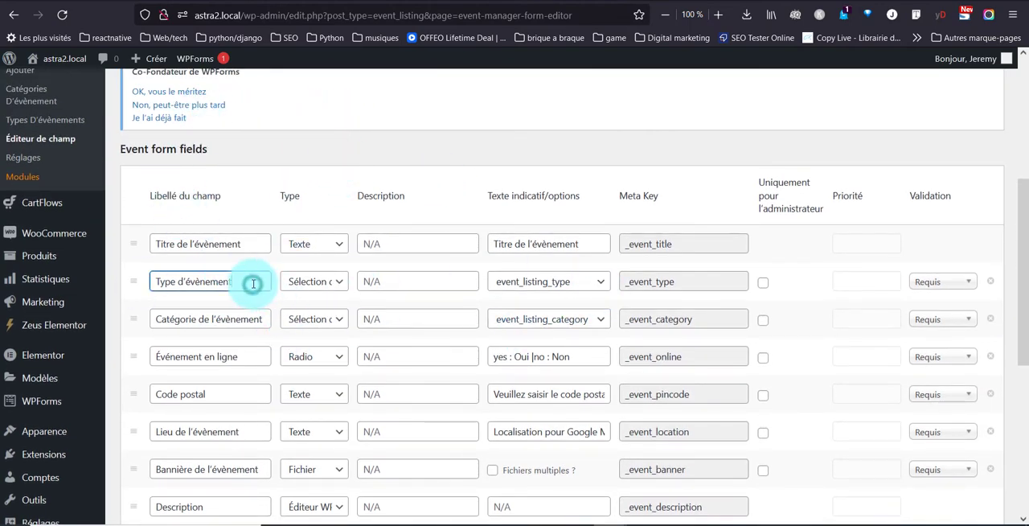
pyautogui.scroll(-5, 249, 384)
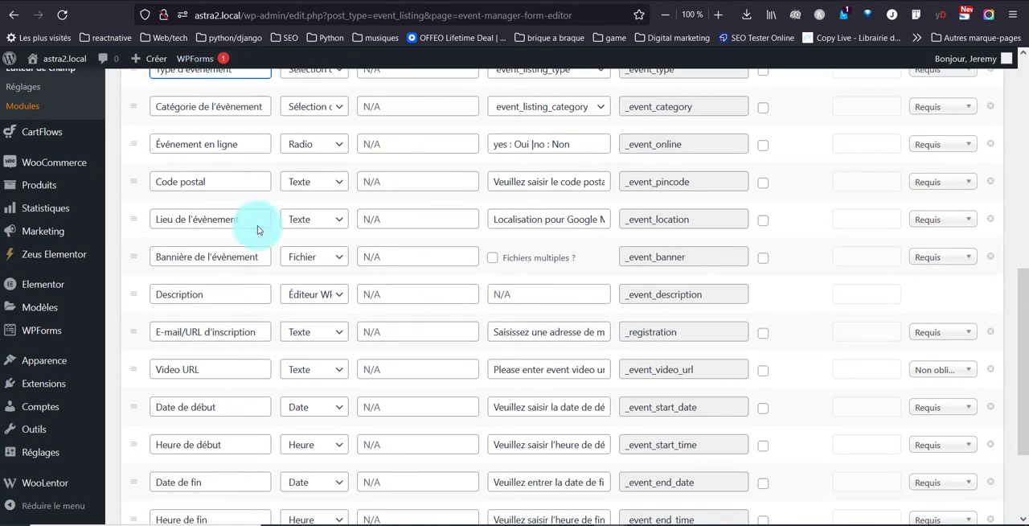
pyautogui.scroll(3, 331, 205)
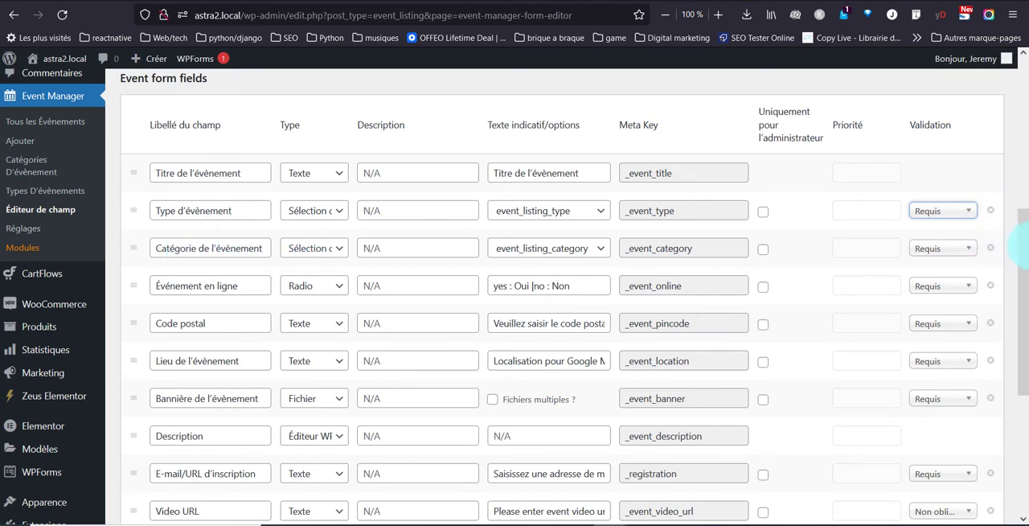
pyautogui.scroll(-3, 442, 297)
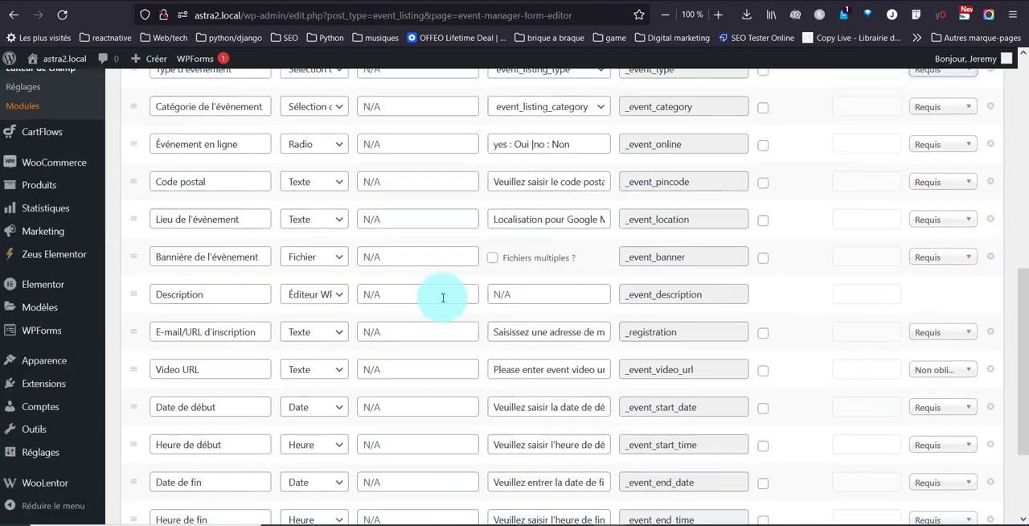
pyautogui.scroll(-2, 321, 294)
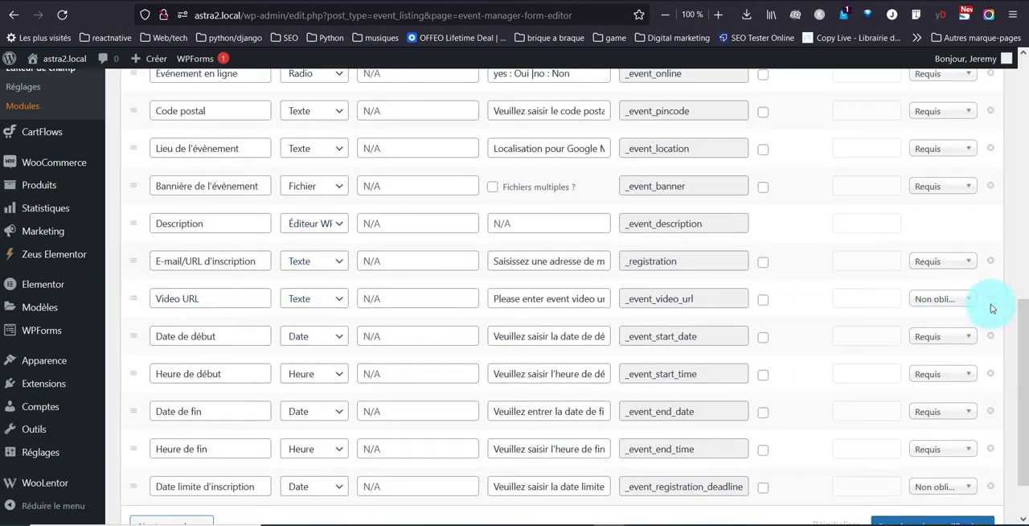
pyautogui.scroll(-2, 679, 286)
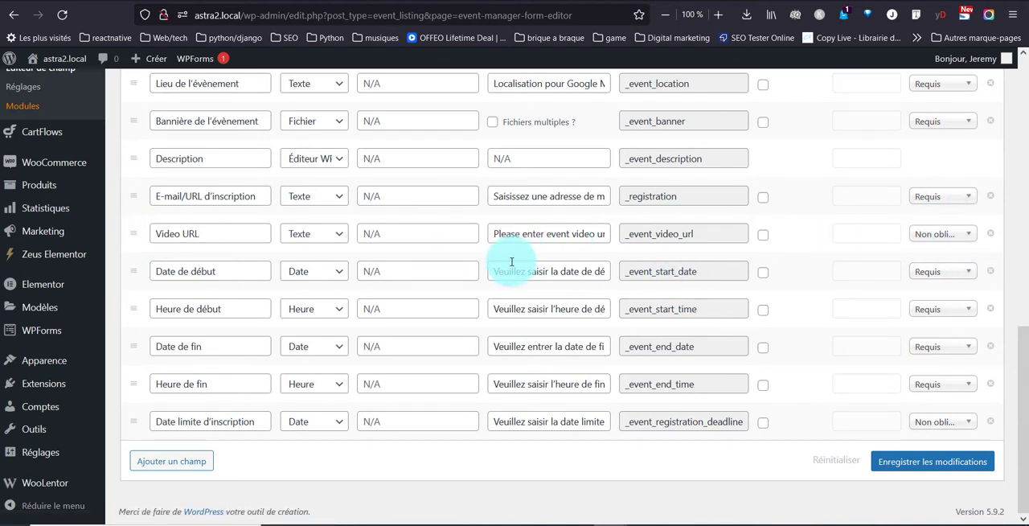
pyautogui.scroll(5, 511, 261)
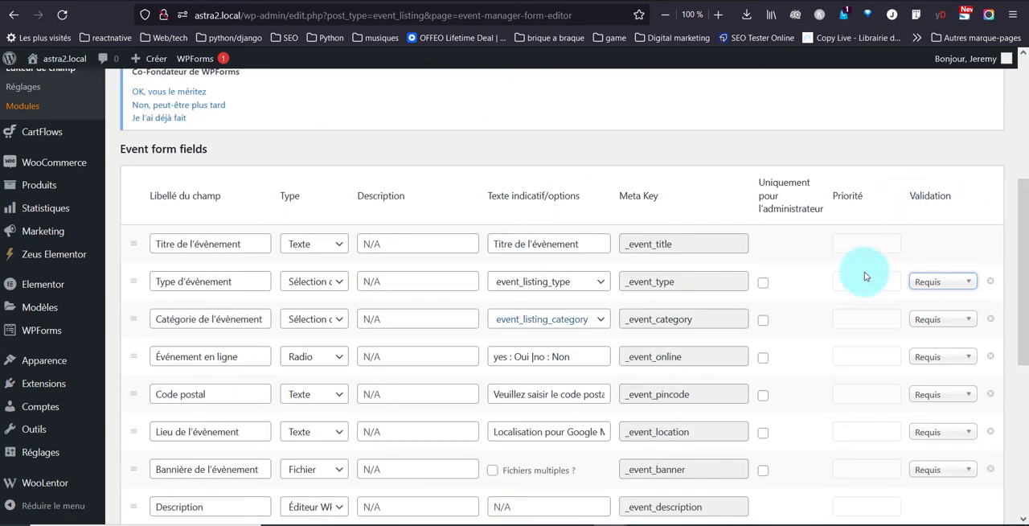
pyautogui.scroll(-3, 470, 266)
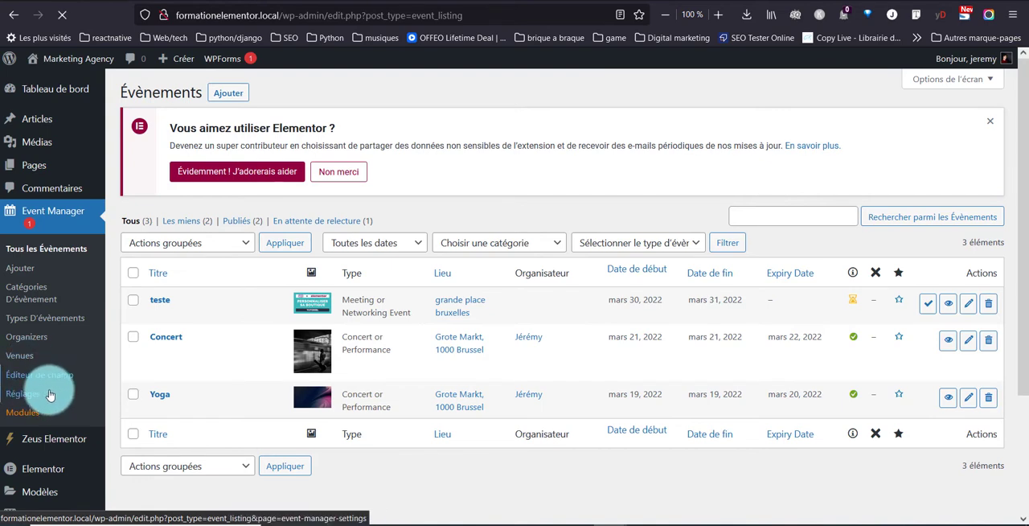
# Step: Review the organizer form fields in the field editor of the formationelementor.local site
pyautogui.scroll(-4, 407, 234)
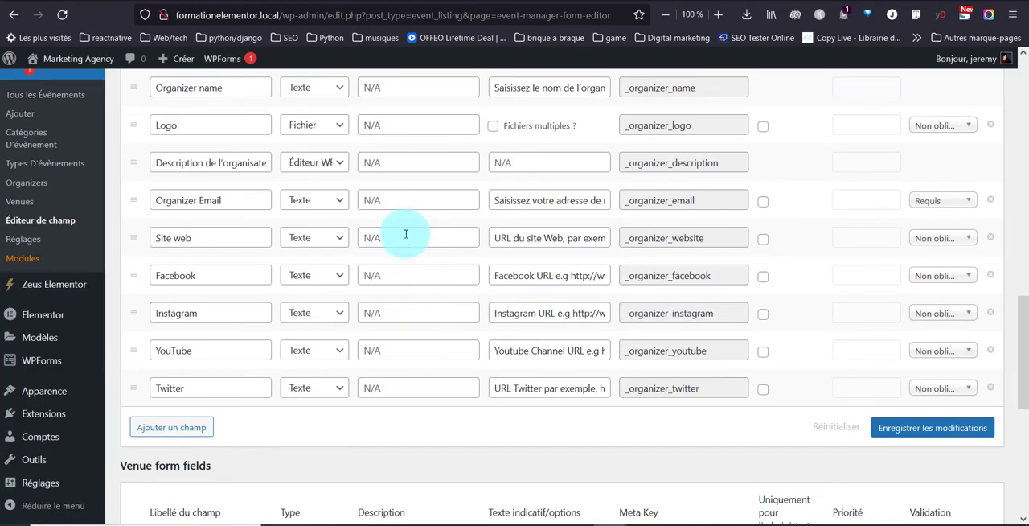
pyautogui.scroll(2, 50, 246)
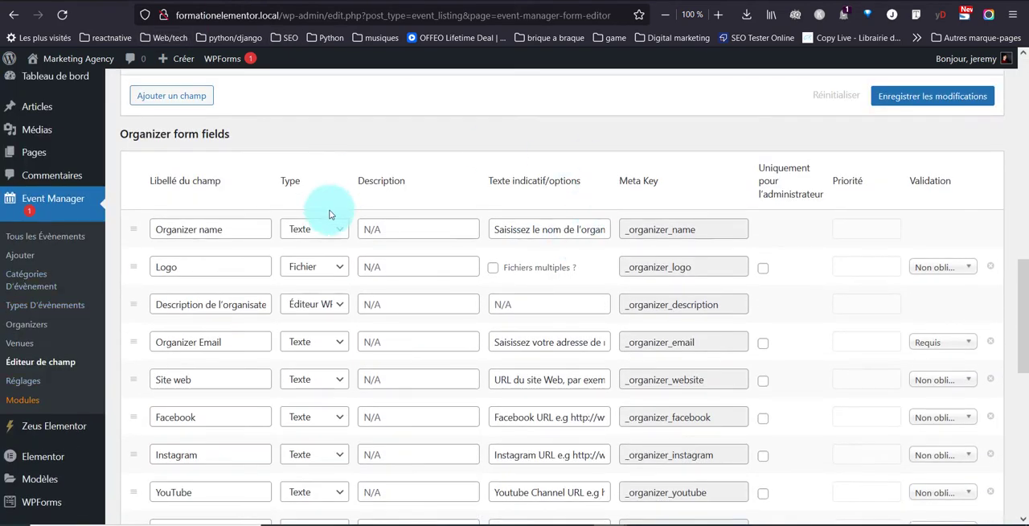
pyautogui.scroll(-4, 376, 261)
pyautogui.scroll(-3, 376, 261)
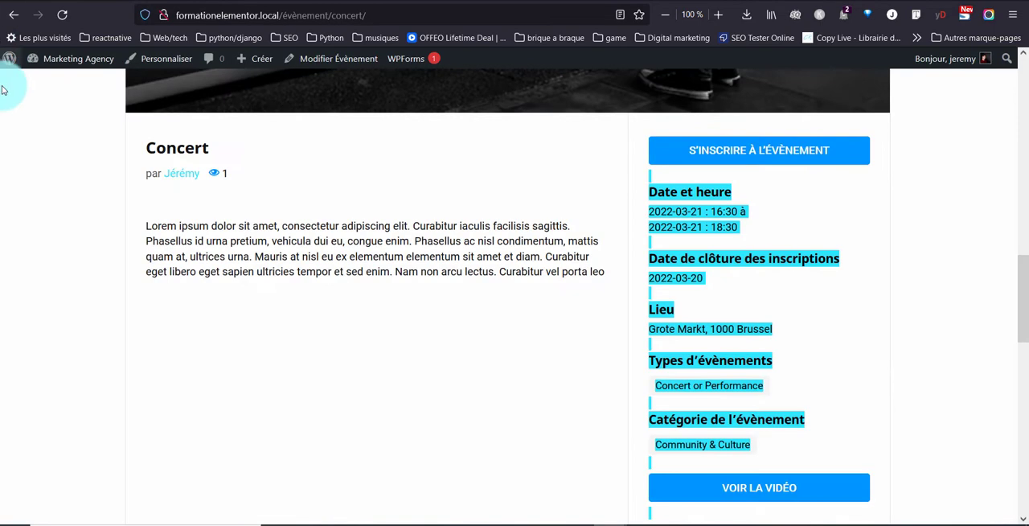
# Step: Look through the Concert event page from its banner and description down to the organizer section
pyautogui.scroll(6, 94, 215)
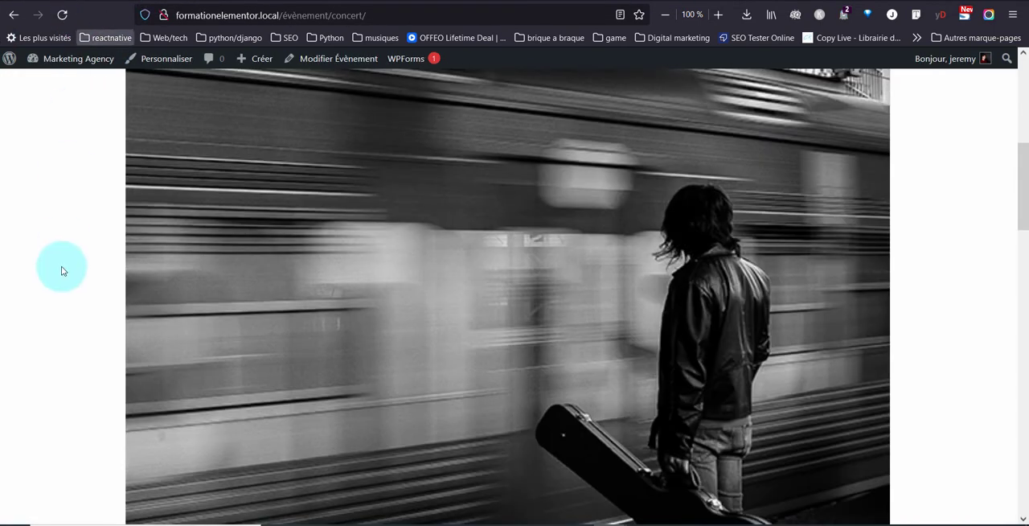
pyautogui.scroll(-8, 59, 269)
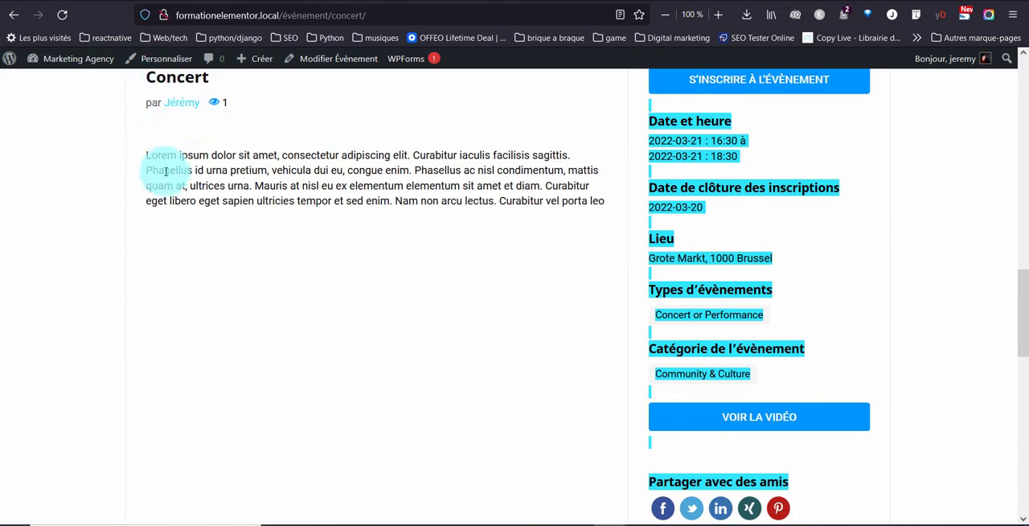
pyautogui.click(220, 158)
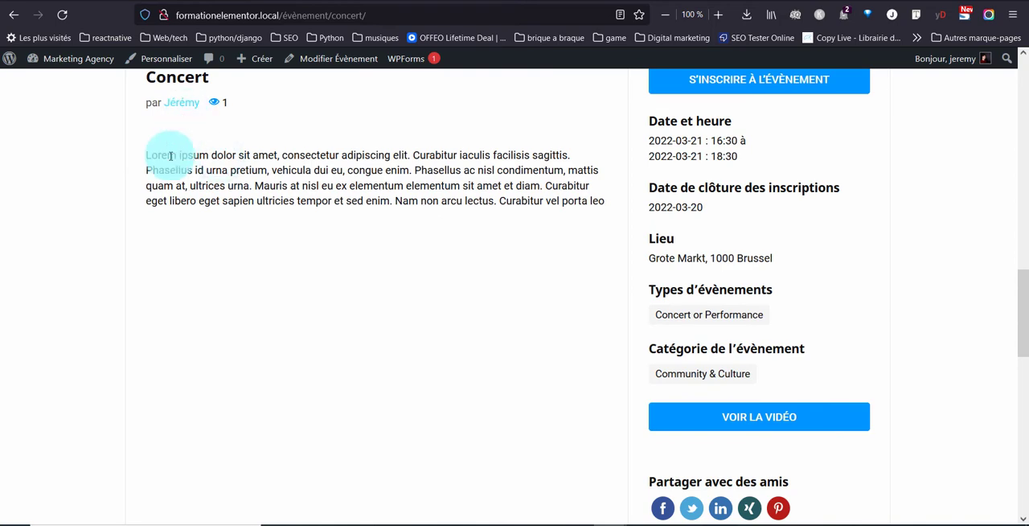
pyautogui.scroll(-5, 168, 158)
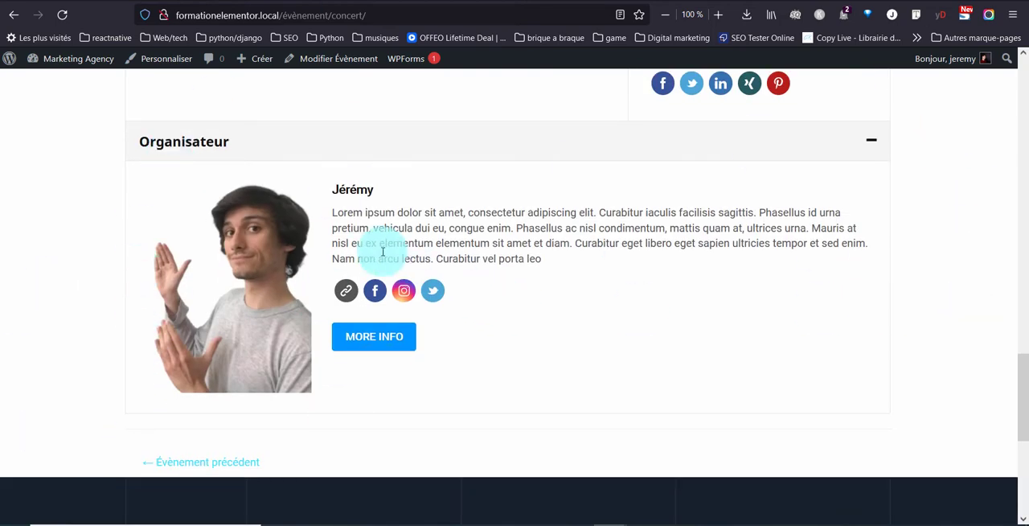
# Step: Open the organizer's full profile from the Concert event and check its current, upcoming and past events
pyautogui.click(368, 338)
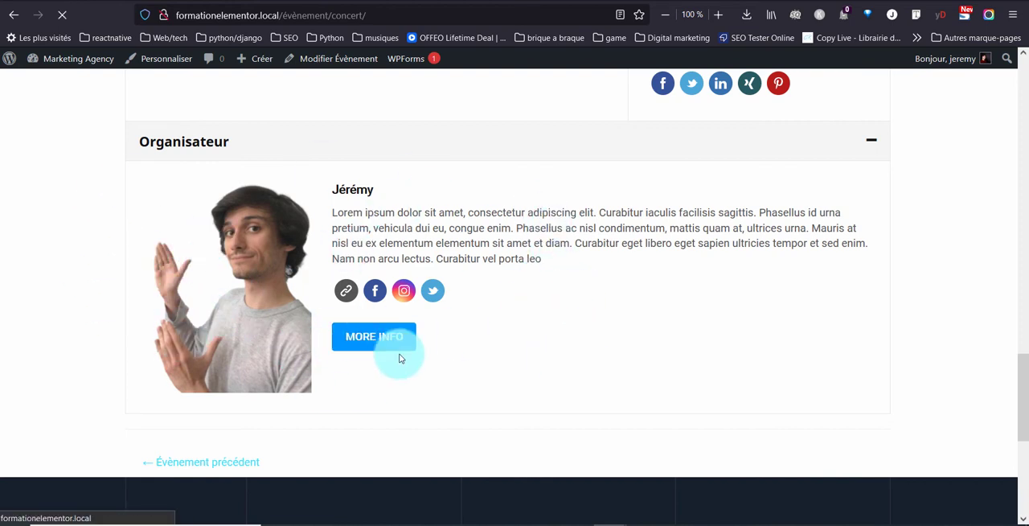
pyautogui.scroll(-3, 146, 321)
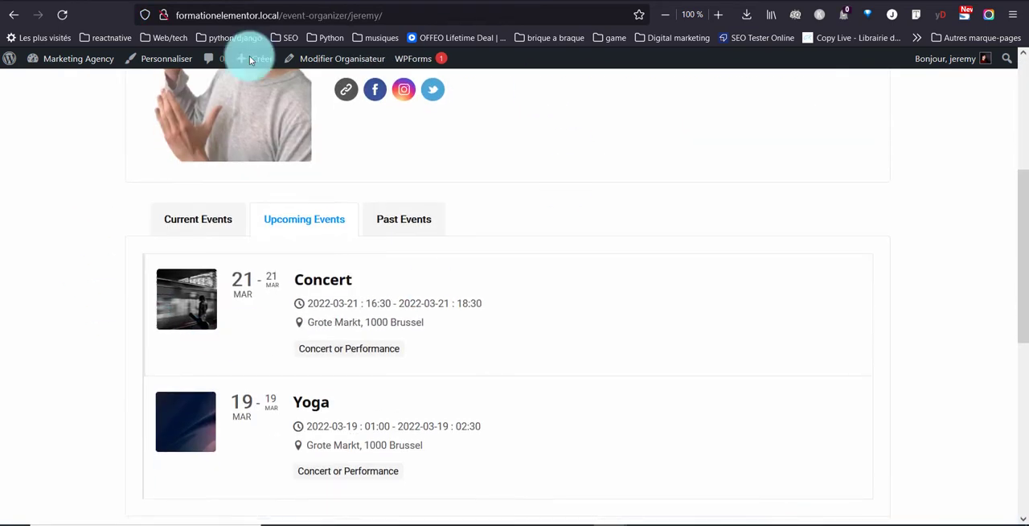
pyautogui.click(372, 217)
pyautogui.click(309, 217)
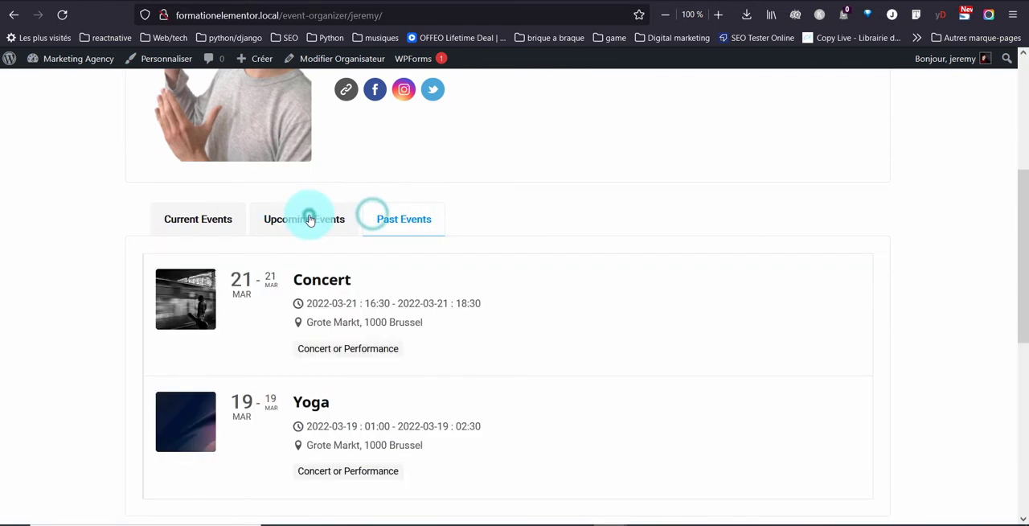
pyautogui.click(211, 219)
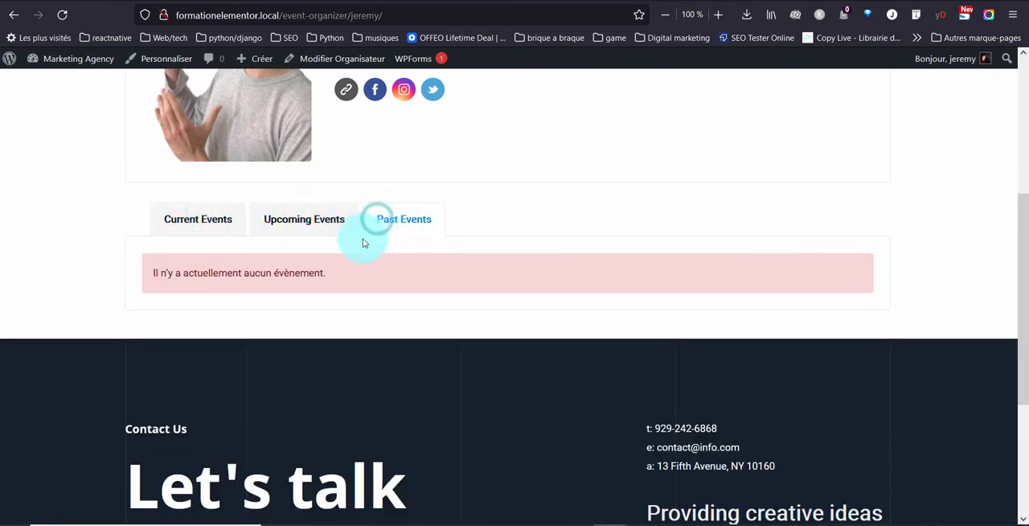
pyautogui.scroll(4, 362, 239)
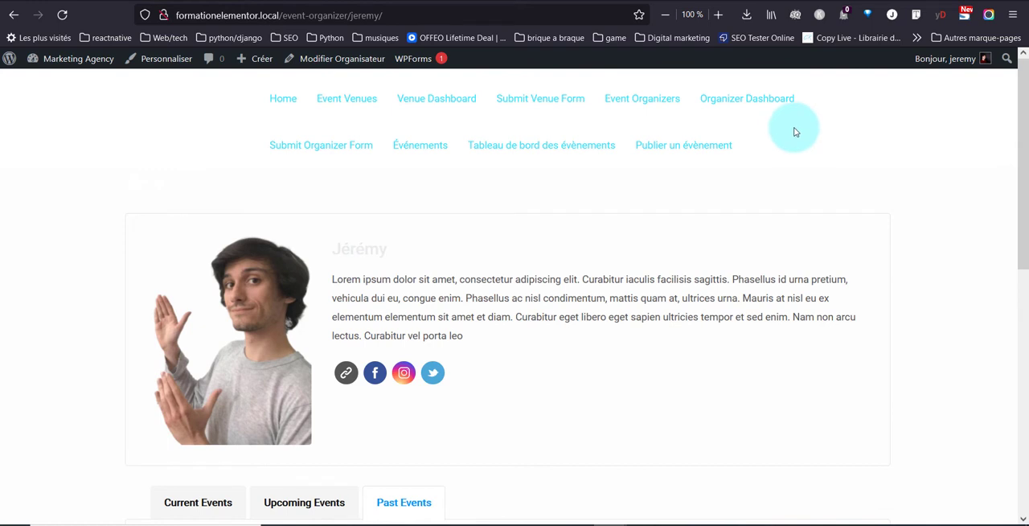
# Step: Look through the frontend event submission form and open the event dashboard page
pyautogui.click(725, 155)
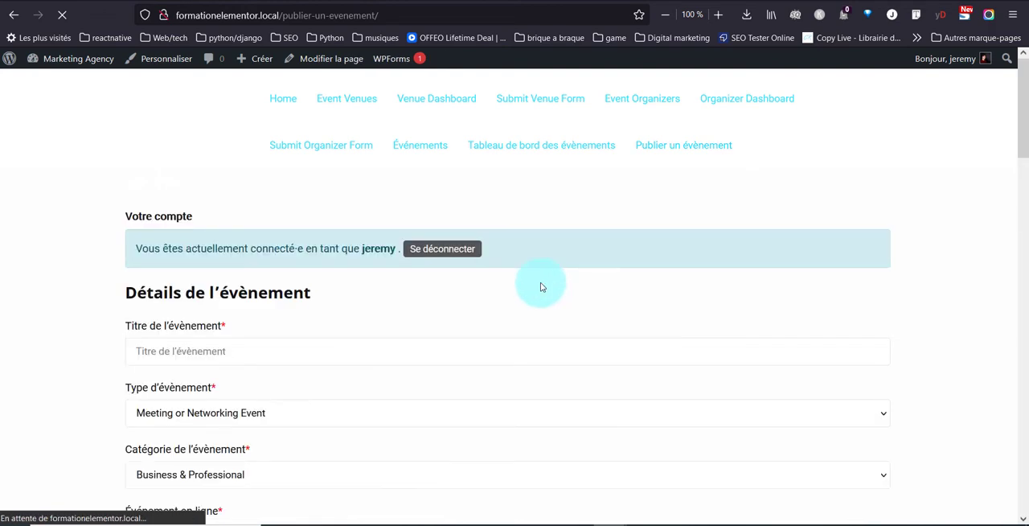
pyautogui.scroll(-15, 506, 310)
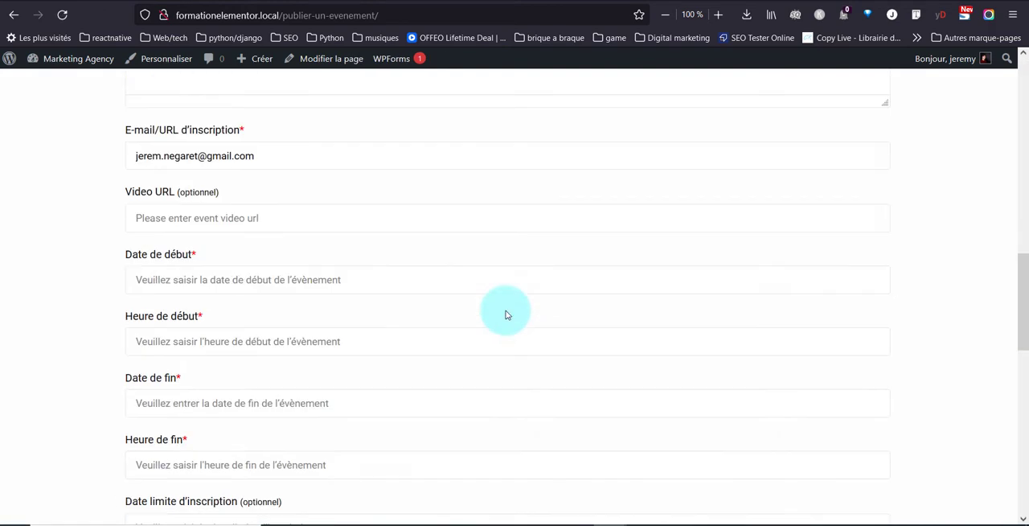
pyautogui.scroll(15, 506, 310)
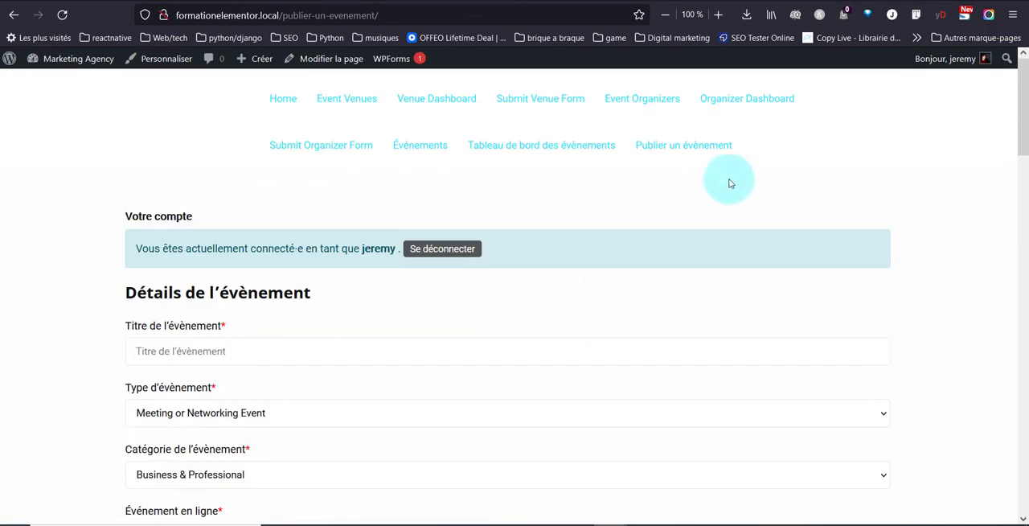
pyautogui.click(519, 144)
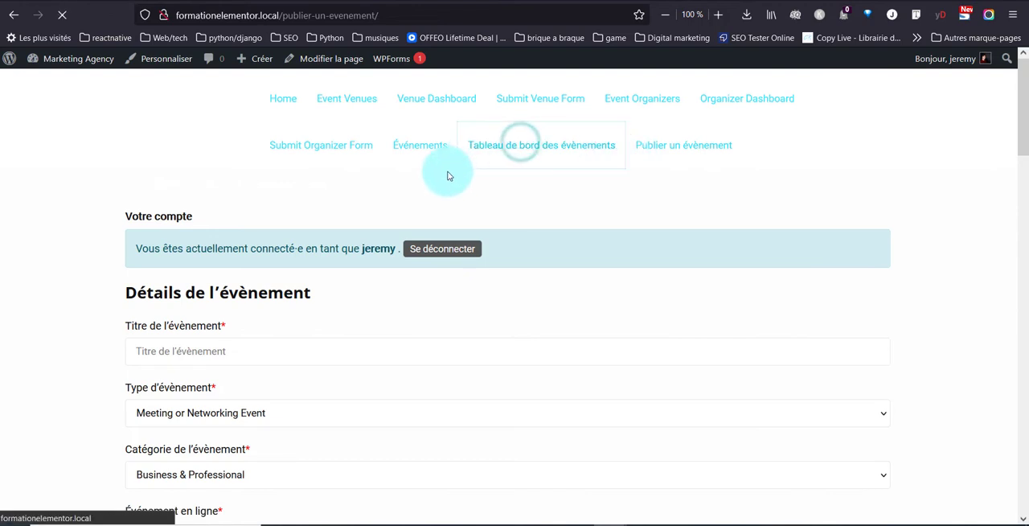
# Step: Look through the event dashboard's list and examine the sort options in its event filter
pyautogui.scroll(-5, 420, 241)
pyautogui.scroll(3, 414, 260)
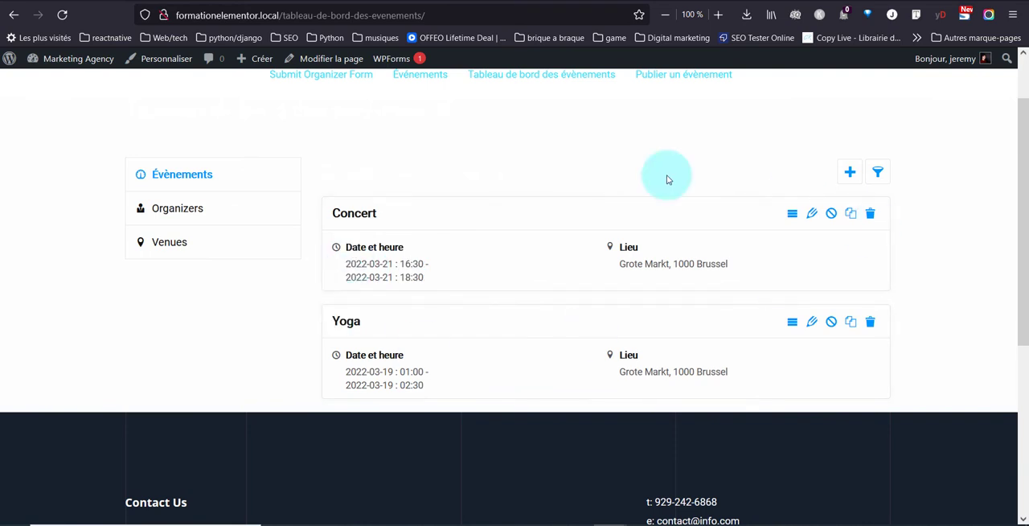
pyautogui.scroll(1, 467, 201)
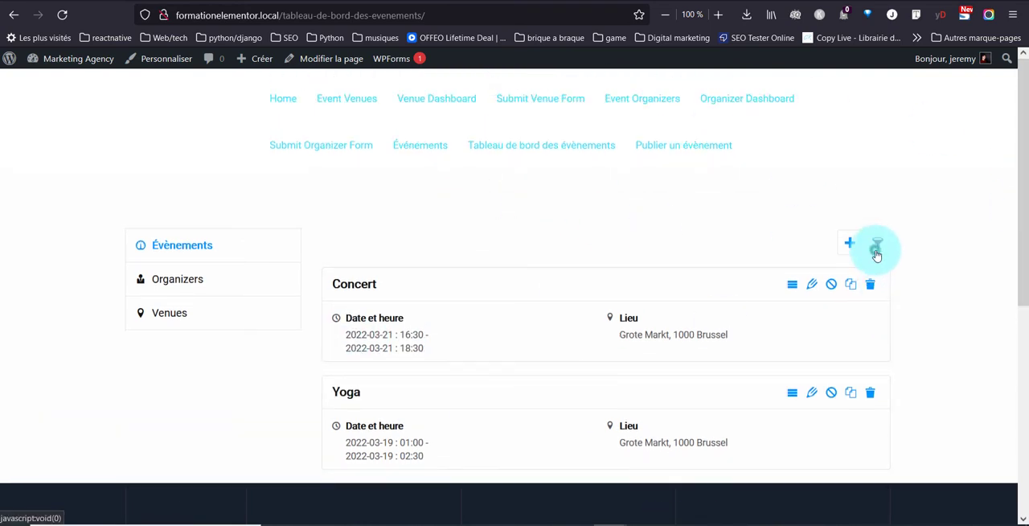
pyautogui.click(876, 254)
pyautogui.click(616, 304)
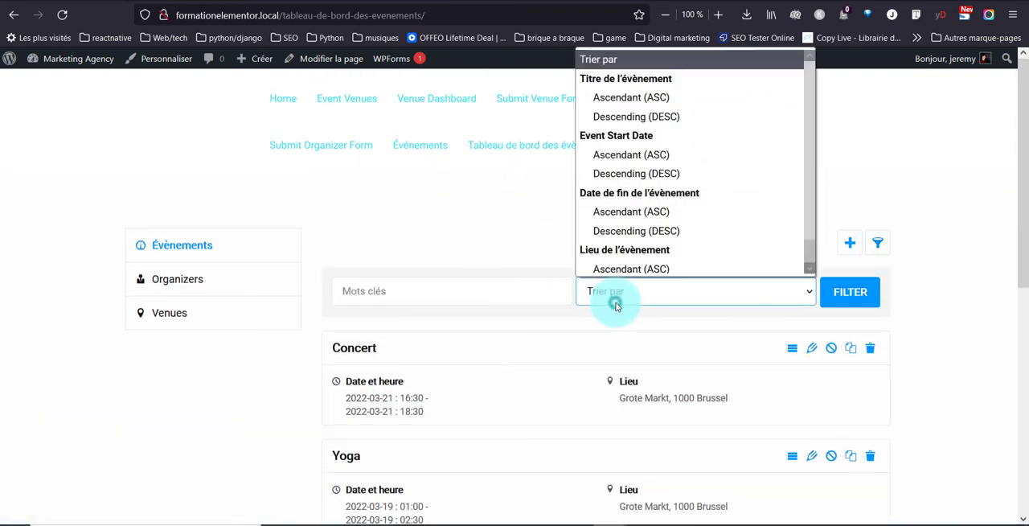
pyautogui.scroll(-1, 663, 177)
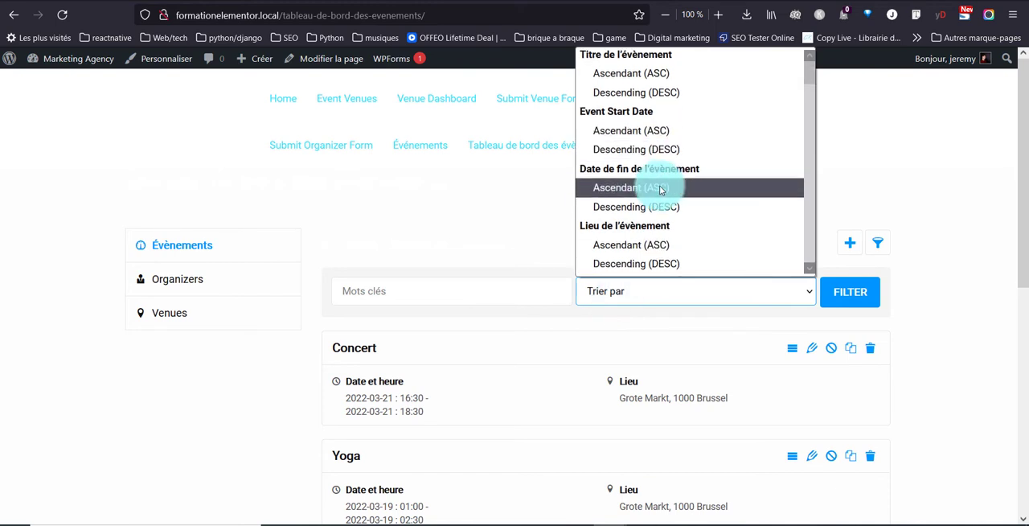
pyautogui.click(634, 283)
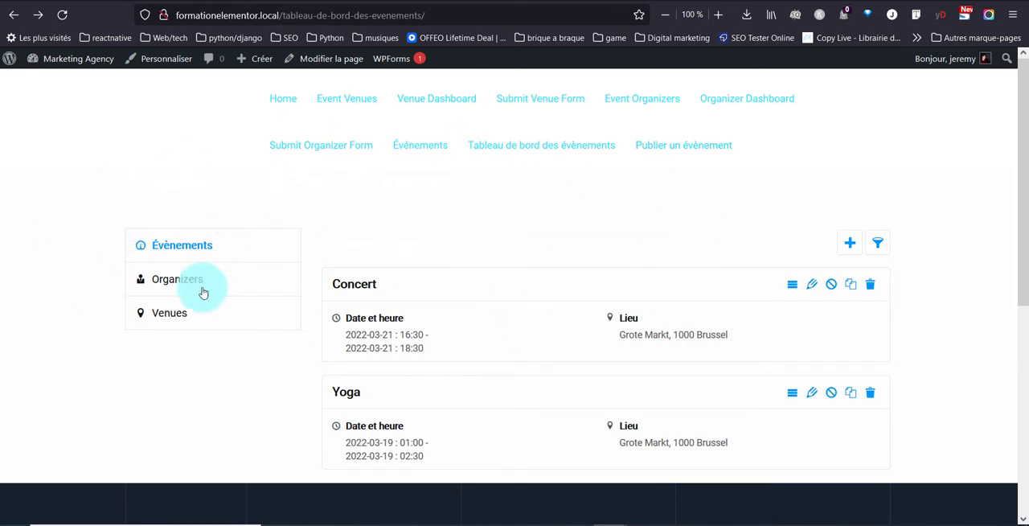
# Step: Visit the events listing page and look through the frontend organizer submission form
pyautogui.click(448, 144)
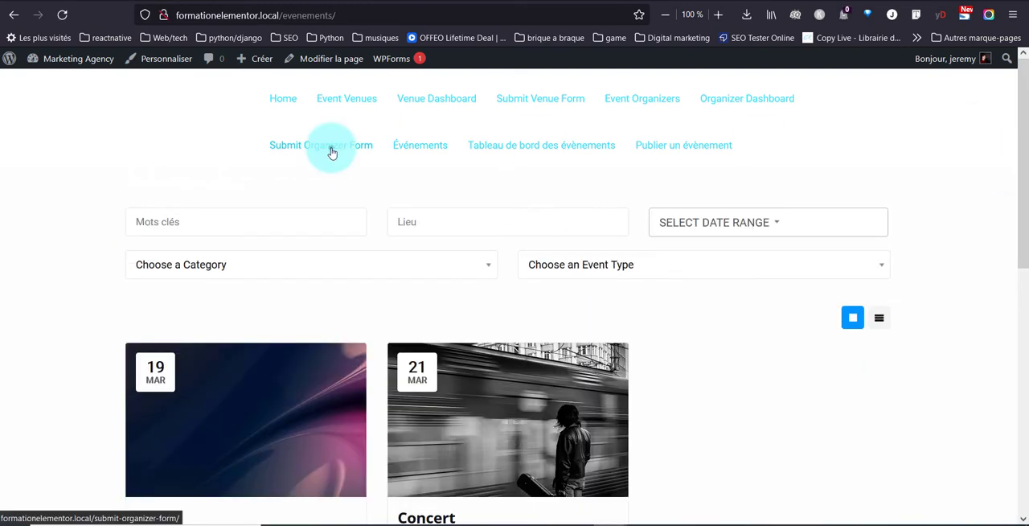
pyautogui.click(331, 153)
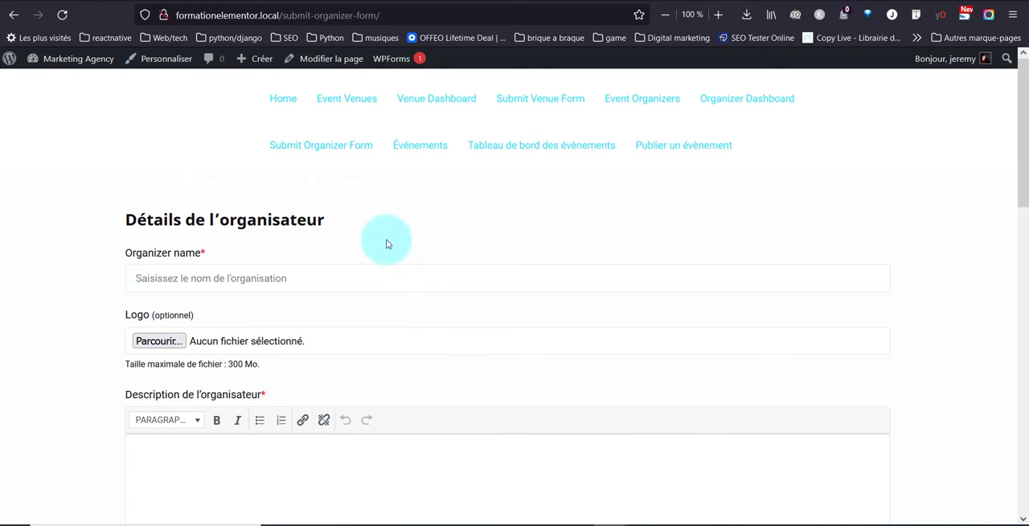
pyautogui.scroll(-8, 249, 320)
pyautogui.scroll(8, 239, 305)
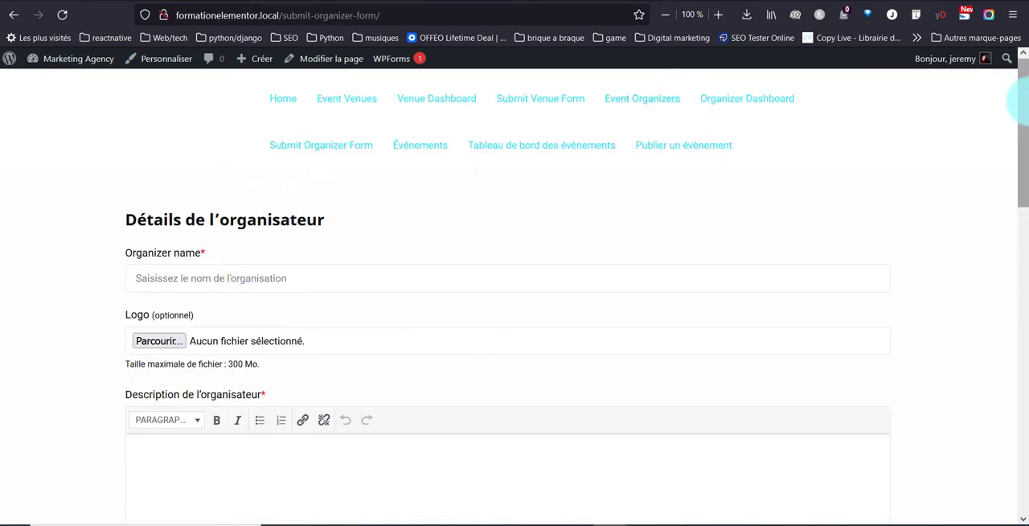
# Step: View the organizer dashboard, event organizers, venue submission form and event venues pages in turn
pyautogui.click(750, 107)
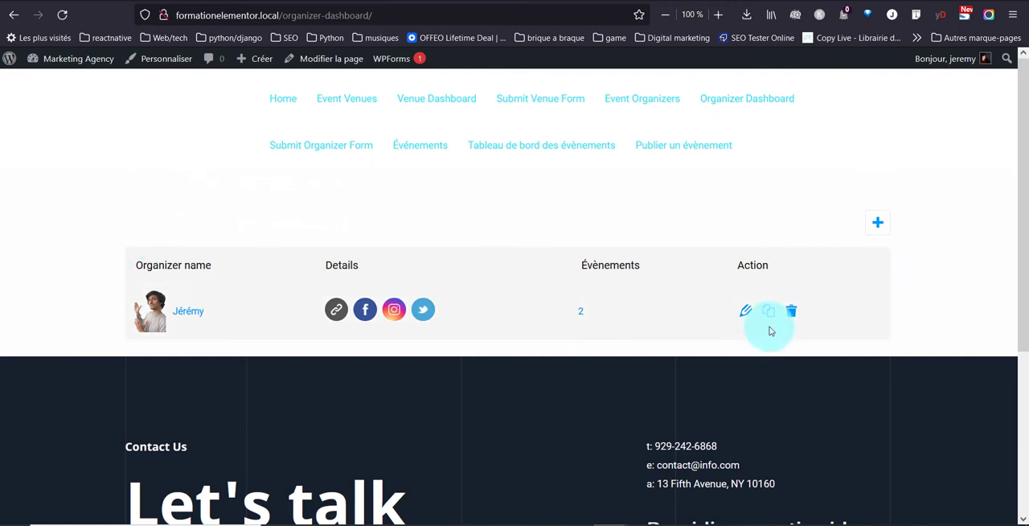
pyautogui.click(653, 104)
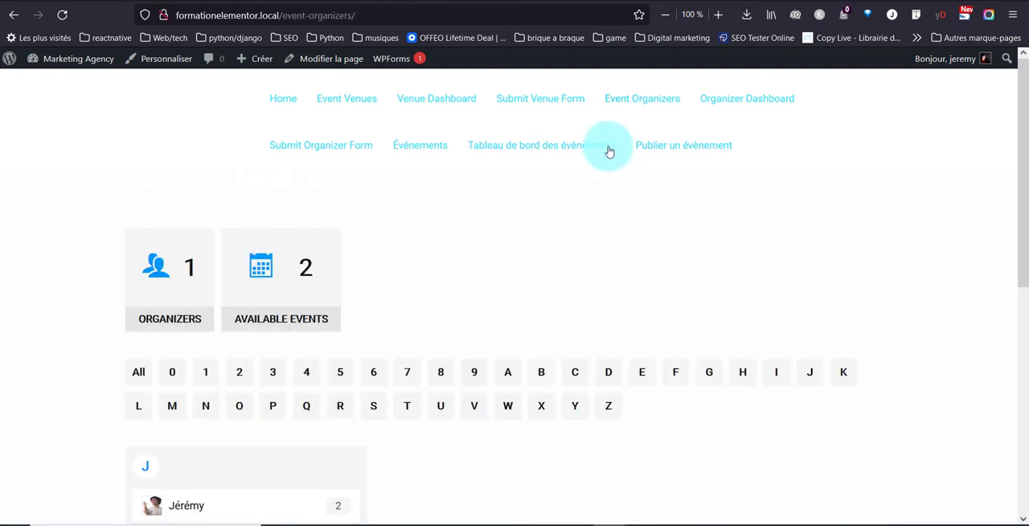
pyautogui.click(563, 95)
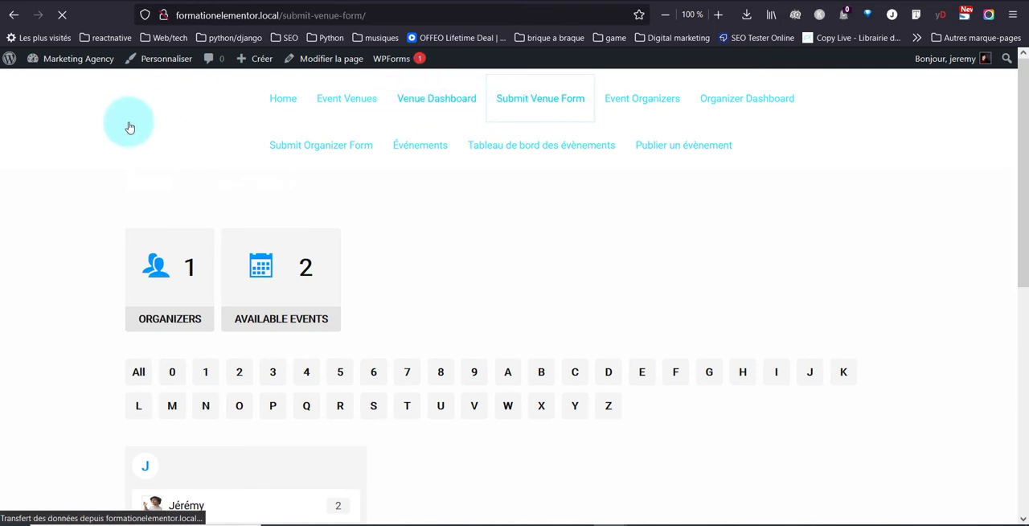
pyautogui.click(351, 105)
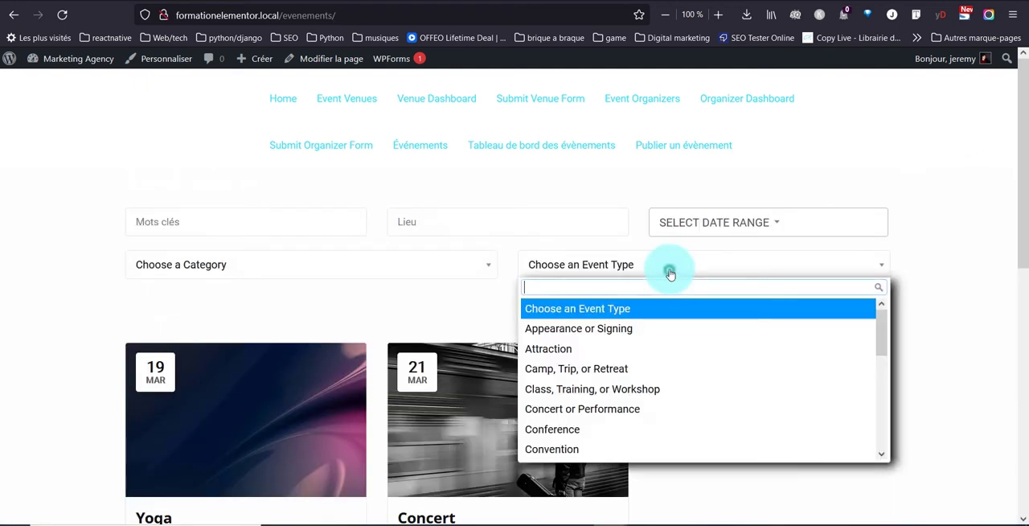
# Step: Examine the event type filter options and look through the event cards on the events listing page
pyautogui.click(666, 269)
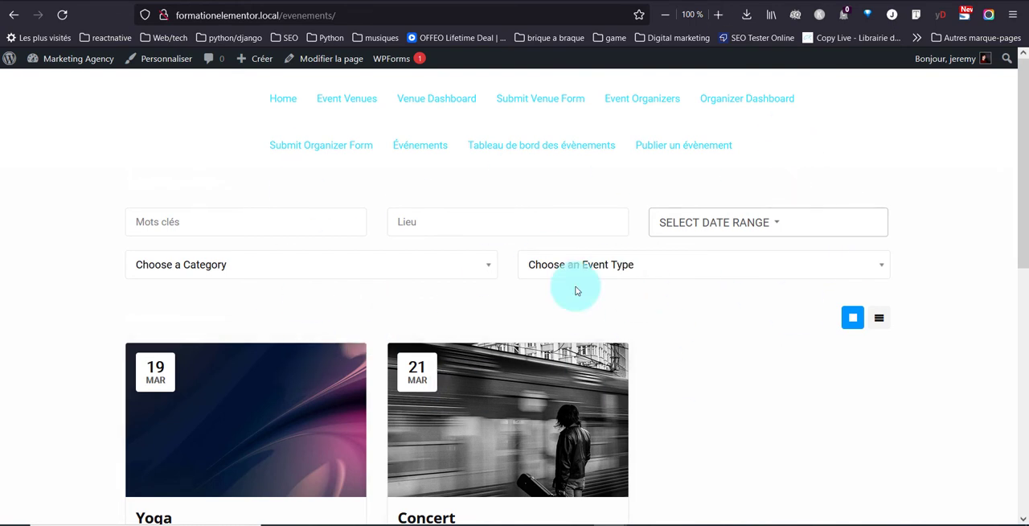
pyautogui.scroll(-3, 206, 357)
pyautogui.scroll(3, 204, 366)
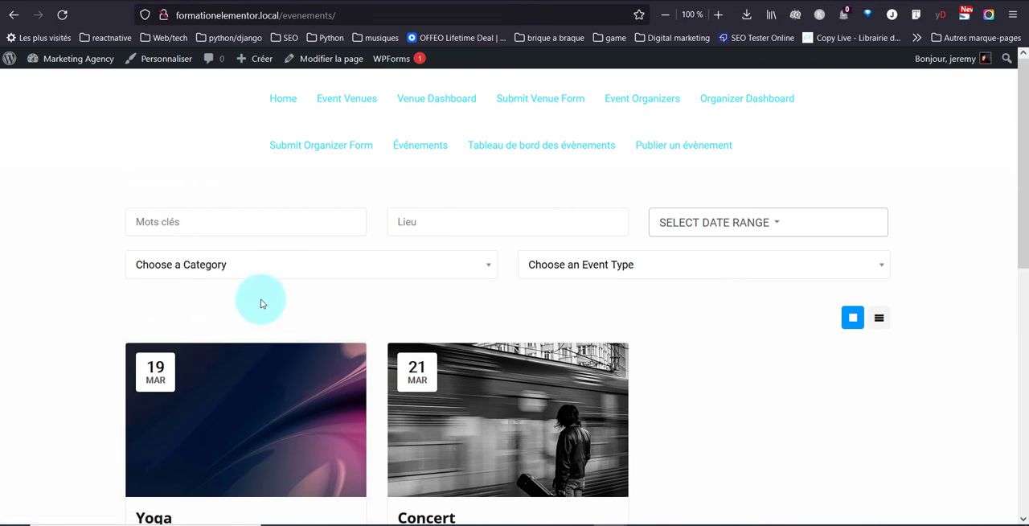
pyautogui.scroll(-5, 260, 309)
pyautogui.scroll(5, 261, 314)
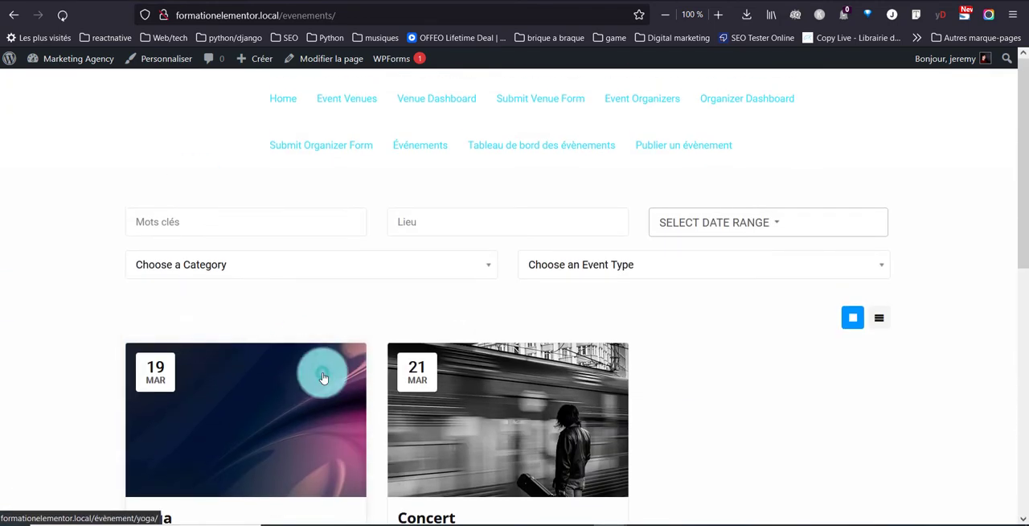
# Step: Open the Yoga event, look through its description and details, and check its registration option
pyautogui.click(322, 377)
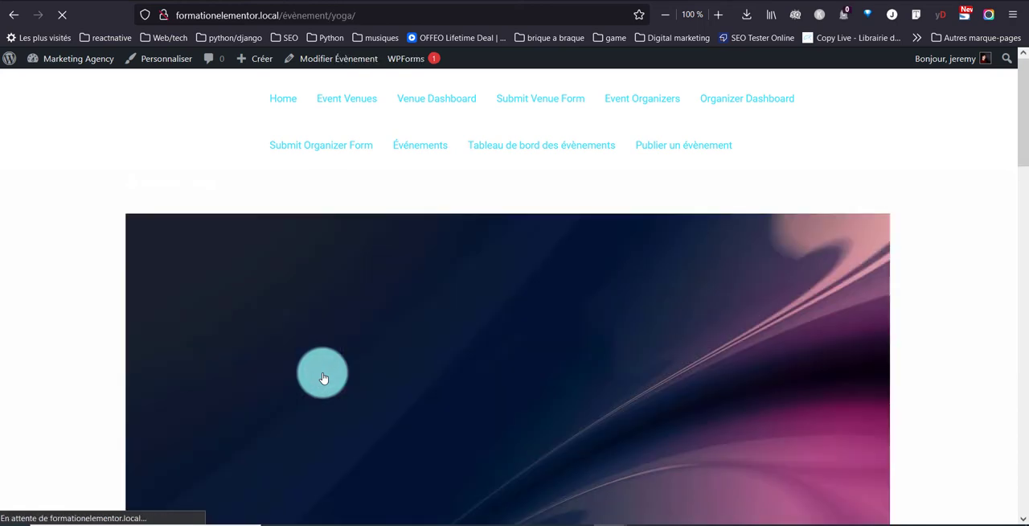
pyautogui.scroll(-5, 322, 372)
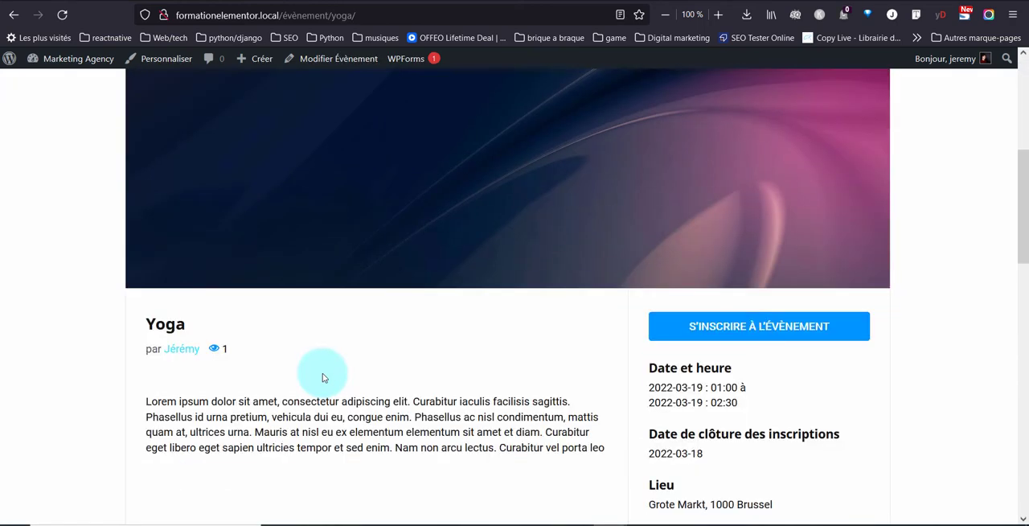
pyautogui.scroll(-3, 321, 393)
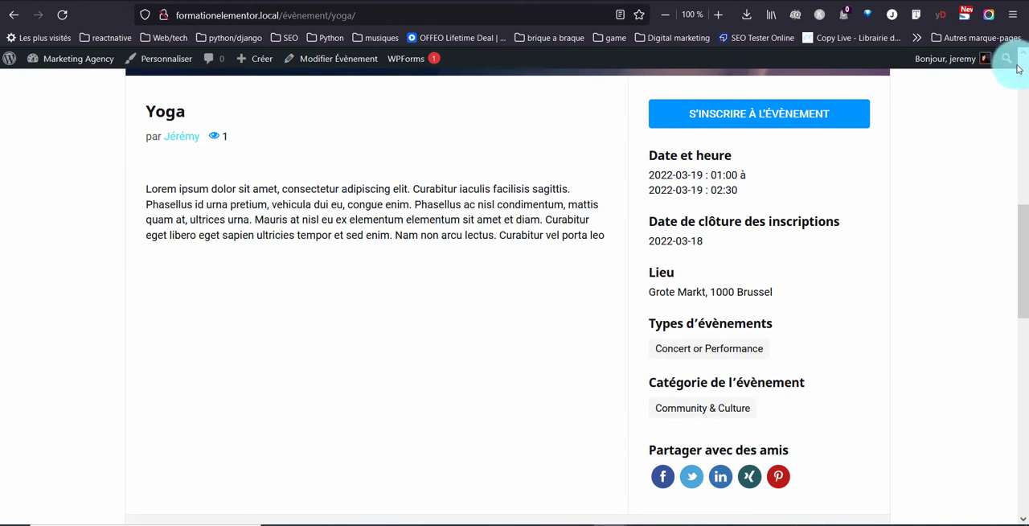
pyautogui.click(844, 109)
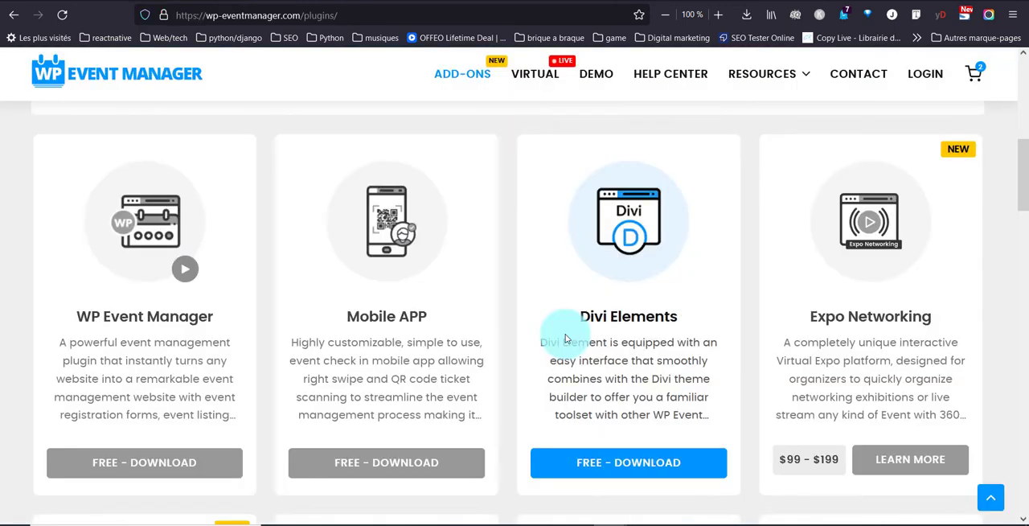
# Step: Browse the add-ons catalogue on wp-eventmanager.com to the Registrations add-on and open its product link in a new tab
pyautogui.scroll(-3, 565, 338)
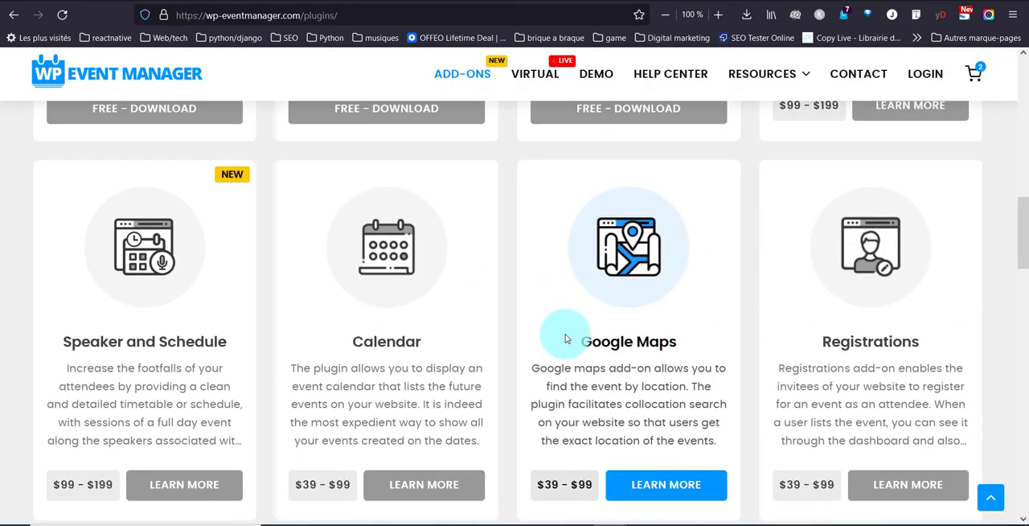
pyautogui.scroll(-1, 565, 338)
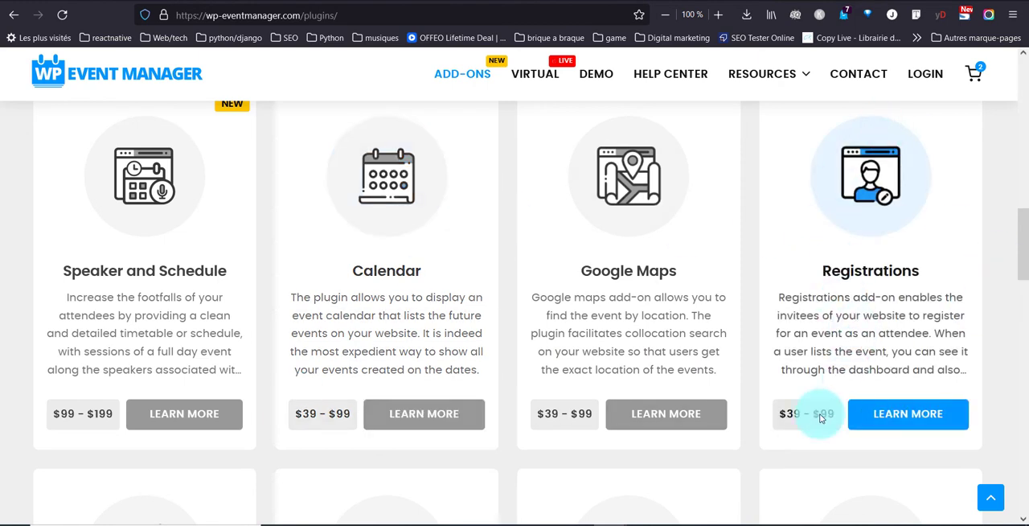
pyautogui.rightClick(884, 419)
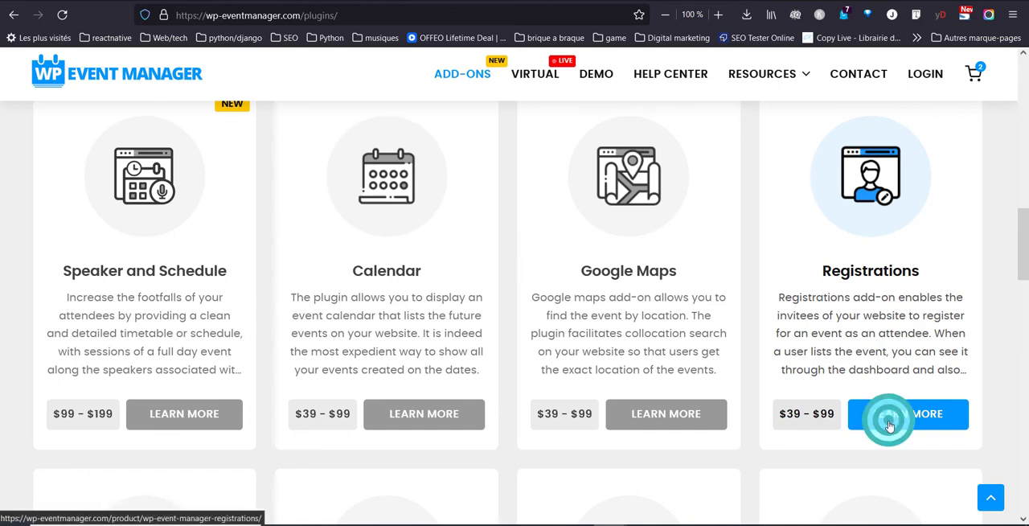
pyautogui.click(868, 181)
# Step: Look through the remaining add-ons on the first catalogue page, from Sell Tickets to Salesforce CRM, and return to Registrations
pyautogui.scroll(-4, 569, 206)
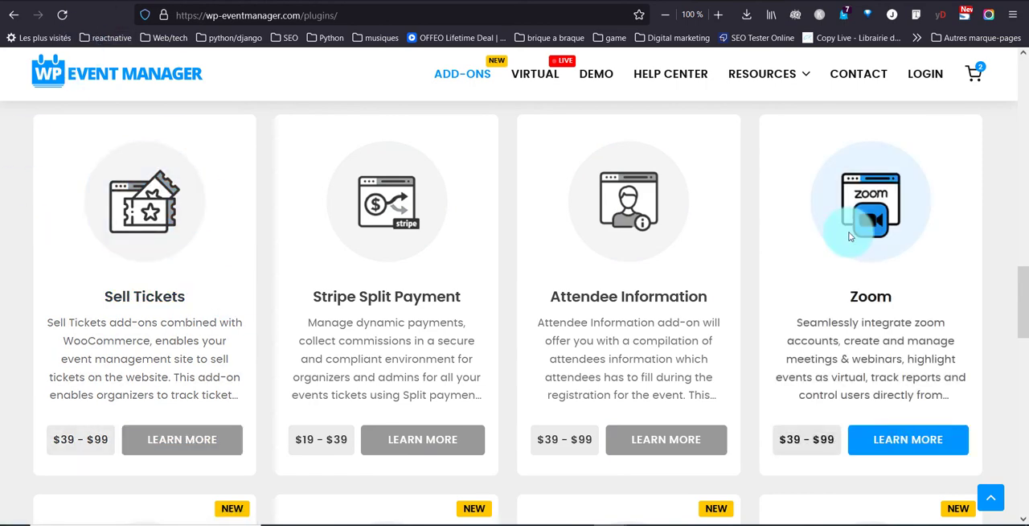
pyautogui.scroll(-3, 848, 236)
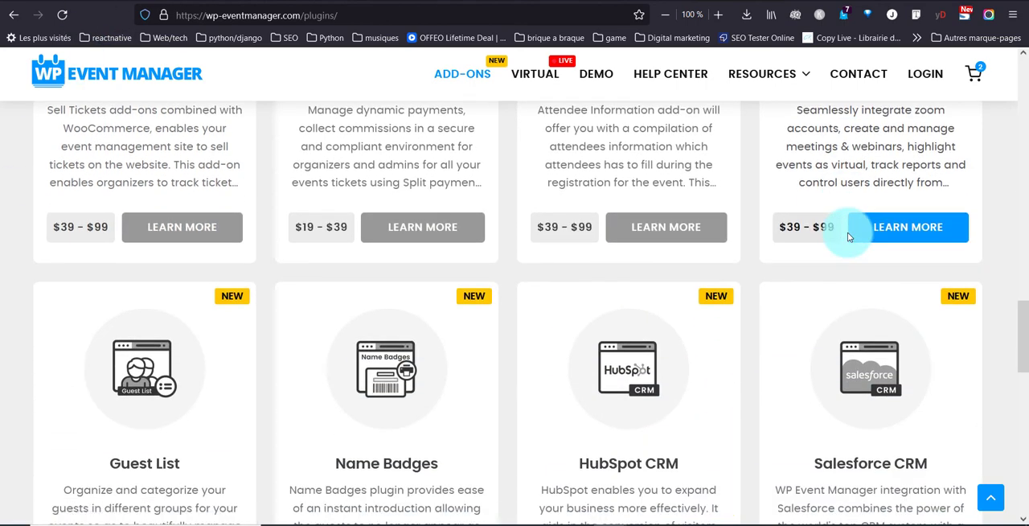
pyautogui.scroll(-2, 848, 236)
pyautogui.scroll(-2, 847, 232)
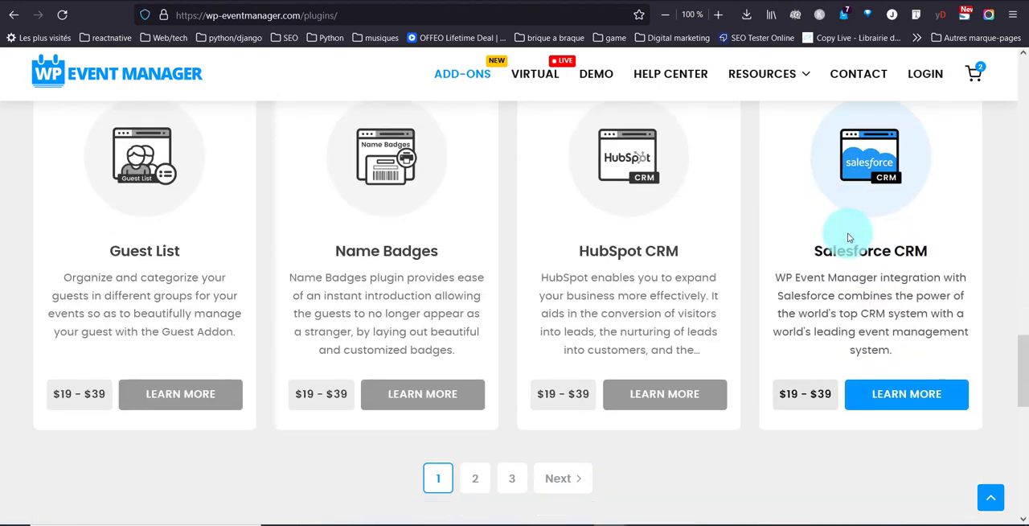
pyautogui.scroll(3, 847, 233)
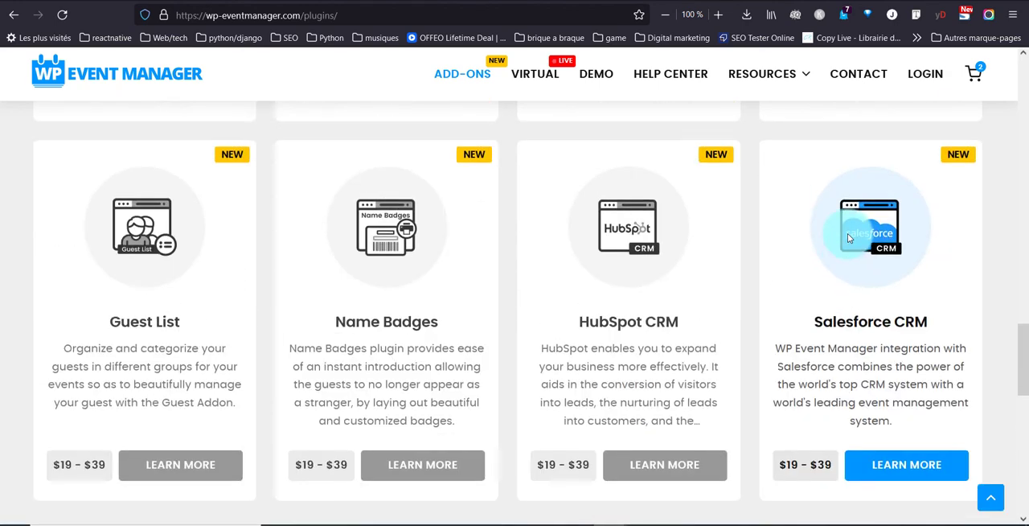
pyautogui.scroll(5, 848, 233)
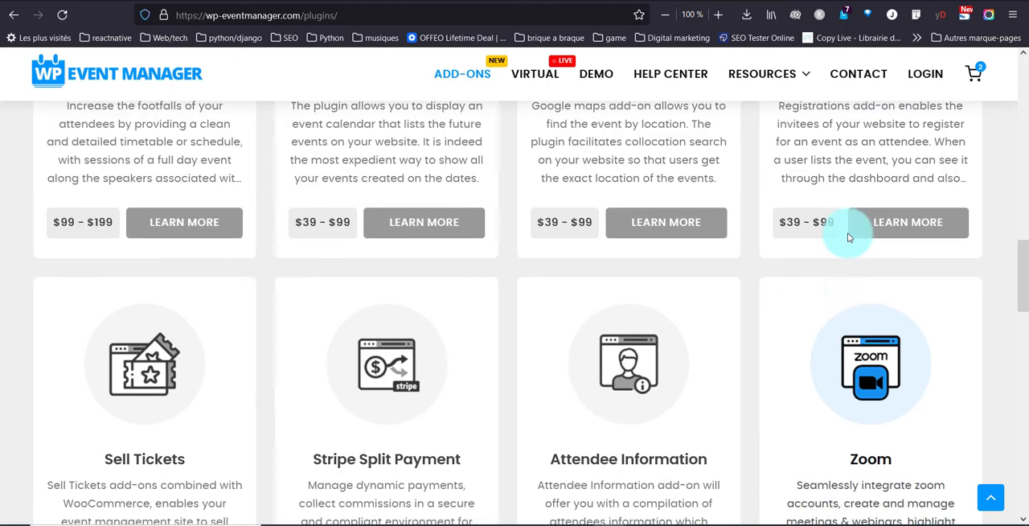
pyautogui.scroll(3, 848, 232)
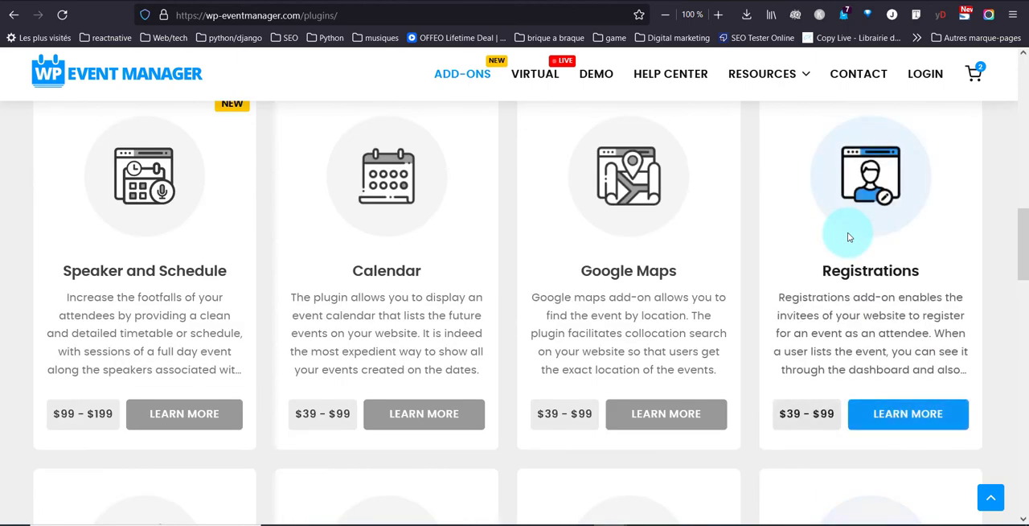
# Step: View the Registrations add-on's product page and examine its description and licence prices
pyautogui.click(828, 274)
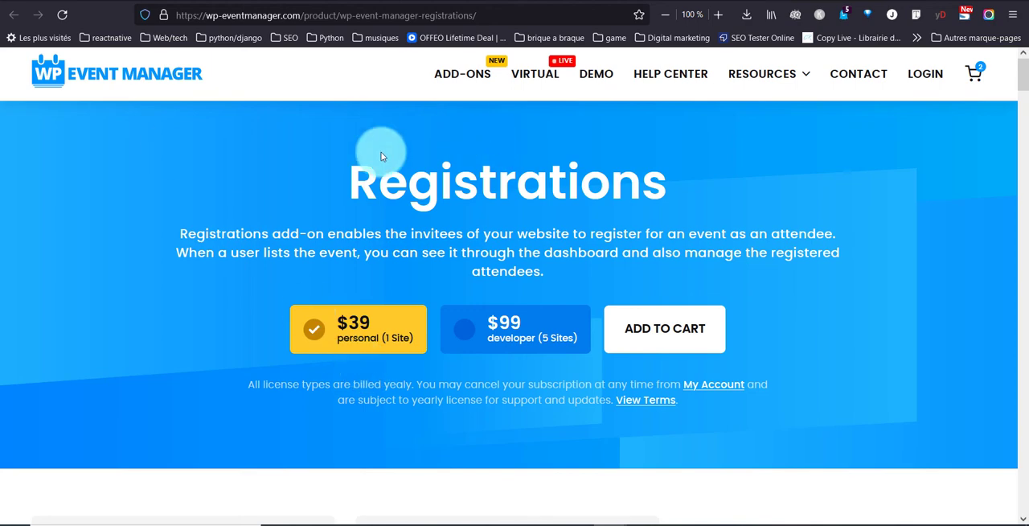
pyautogui.scroll(-10, 315, 215)
pyautogui.scroll(4, 316, 217)
pyautogui.scroll(5, 318, 217)
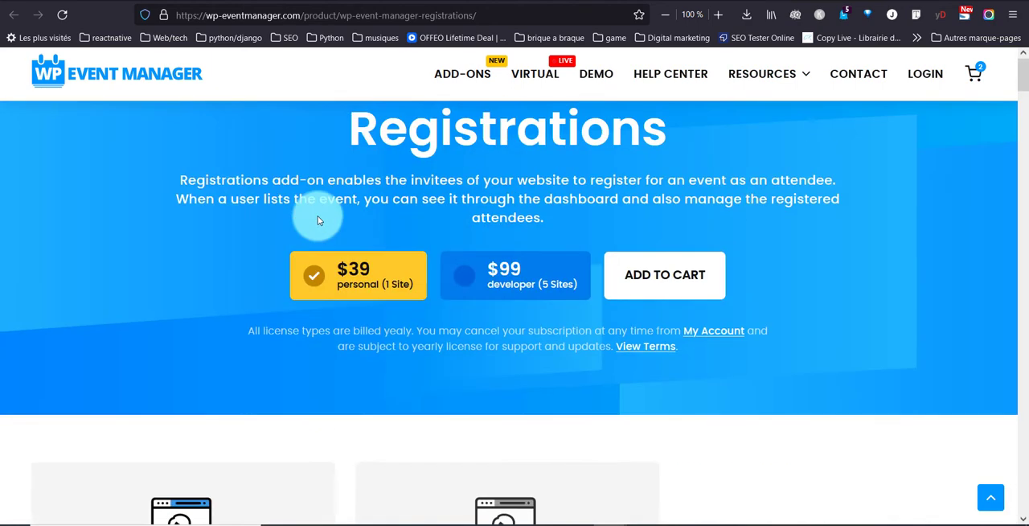
# Step: Return to the add-ons catalogue and compare the Virtual, Developer and Personal bundle packages and the plugins listed below
pyautogui.click(472, 80)
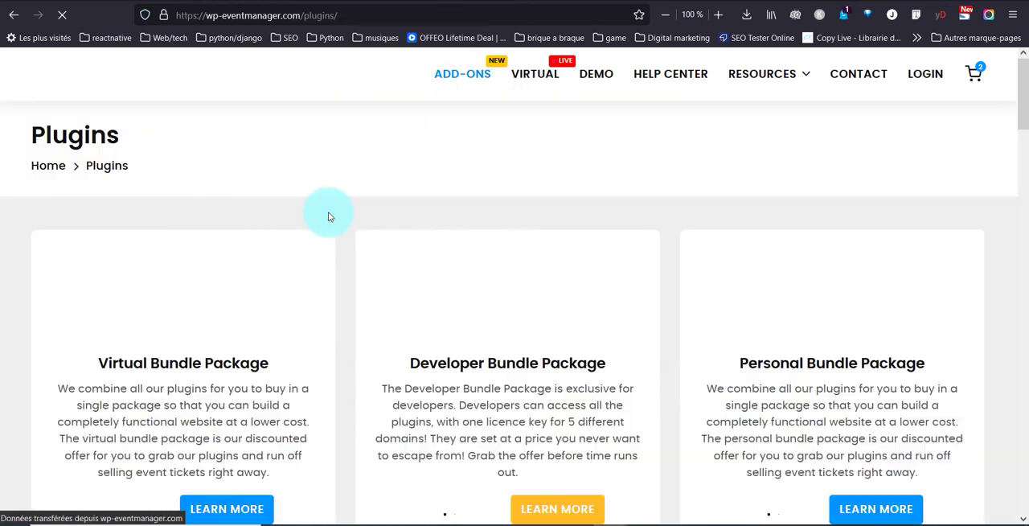
pyautogui.scroll(-1, 226, 312)
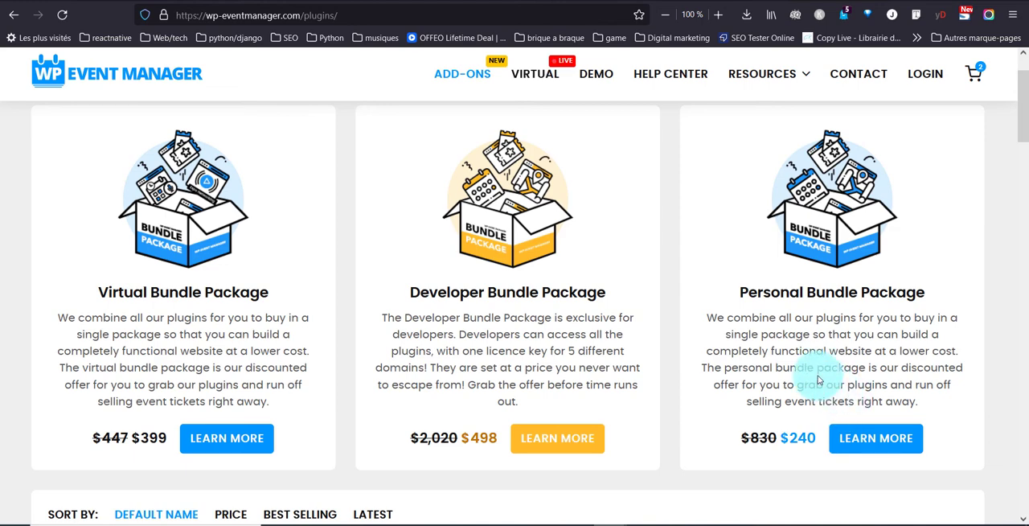
pyautogui.scroll(-3, 49, 294)
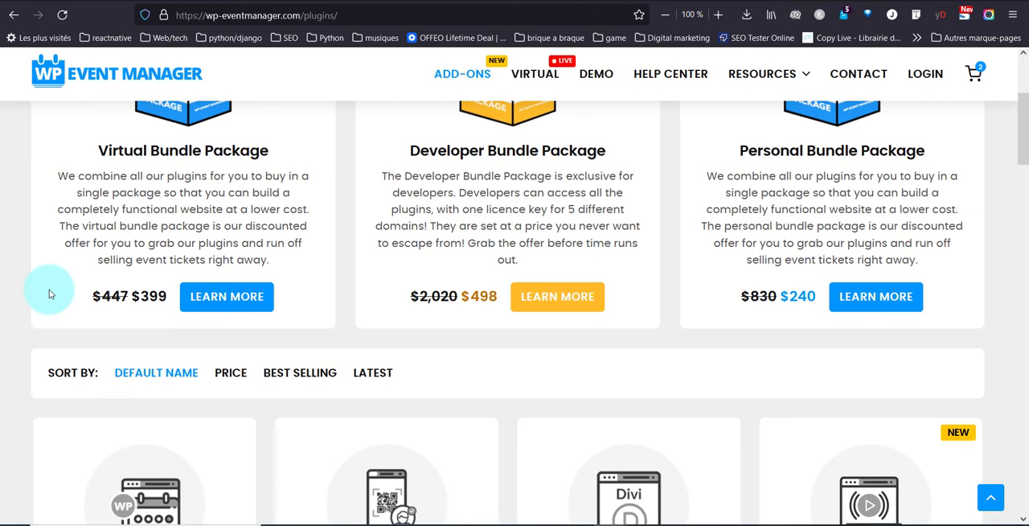
pyautogui.scroll(-3, 49, 294)
pyautogui.scroll(-4, 49, 295)
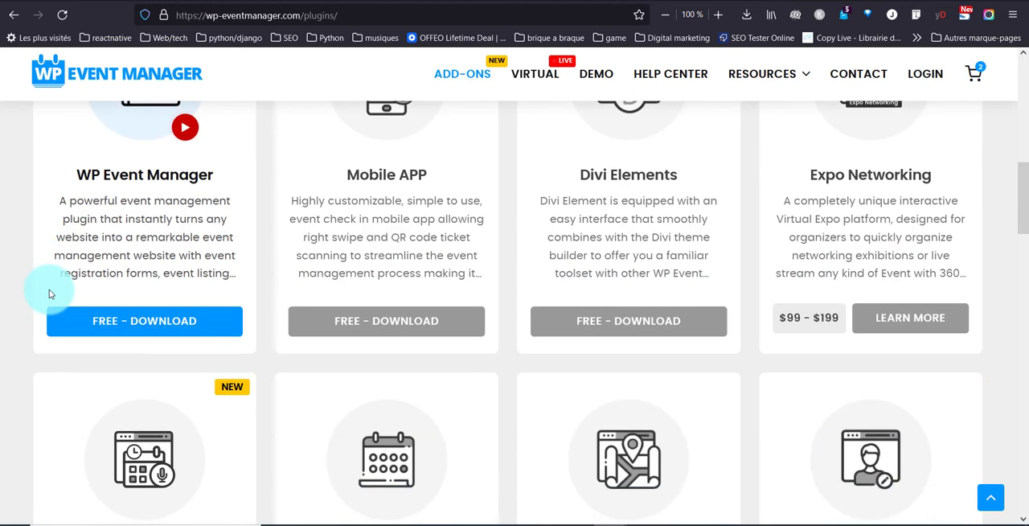
pyautogui.scroll(7, 49, 294)
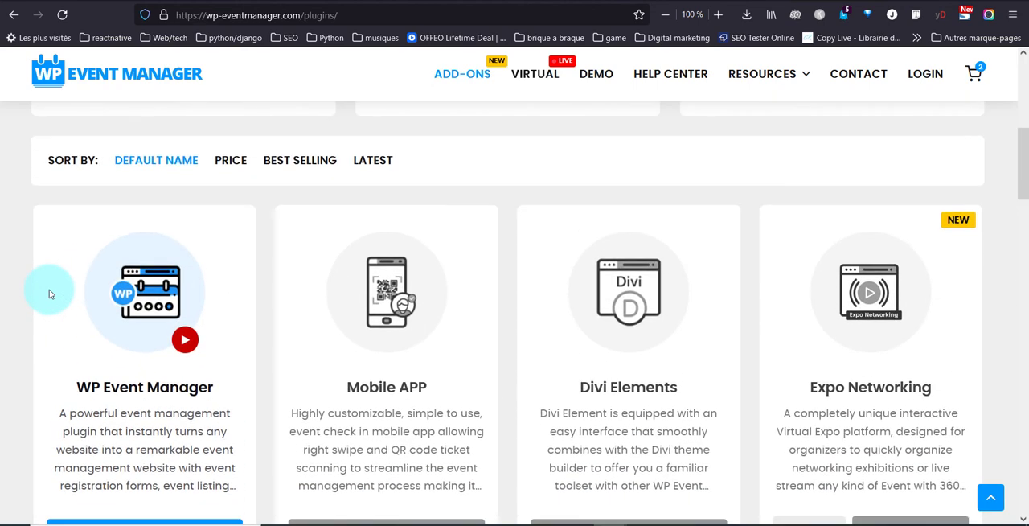
# Step: Review the bundle packages again and look through the individual add-ons from Speaker and Schedule to HubSpot CRM
pyautogui.scroll(3, 49, 295)
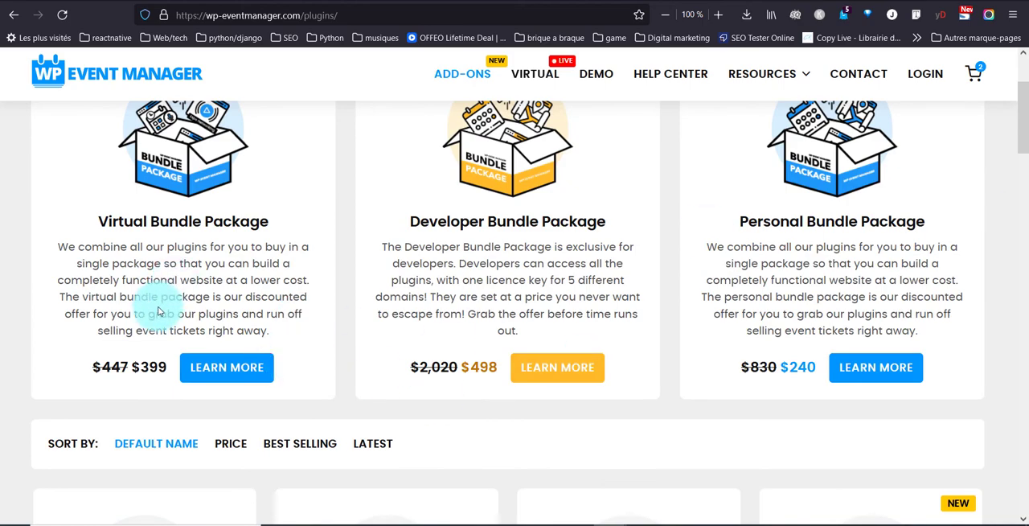
pyautogui.scroll(-1, 124, 359)
pyautogui.scroll(-10, 124, 358)
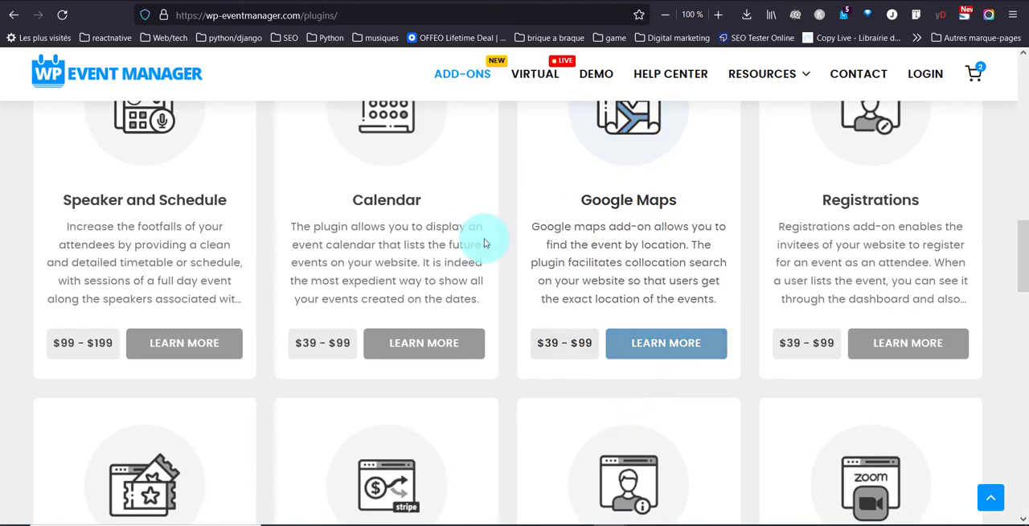
pyautogui.scroll(-5, 586, 287)
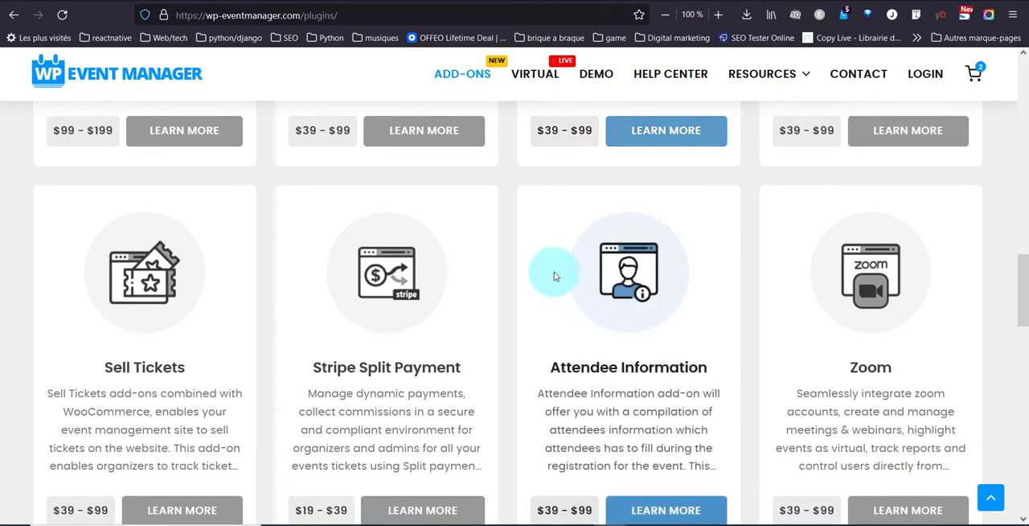
pyautogui.scroll(-3, 553, 276)
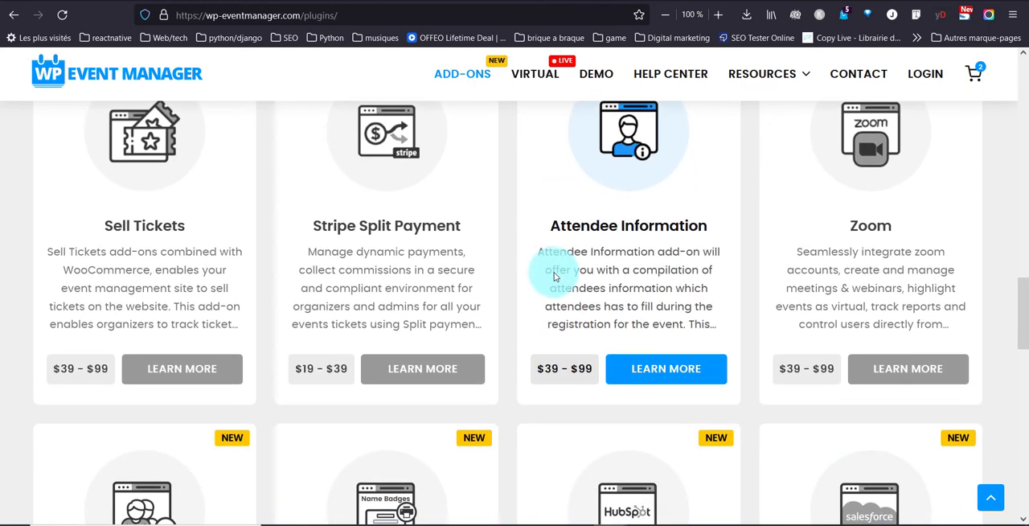
pyautogui.scroll(-1, 554, 276)
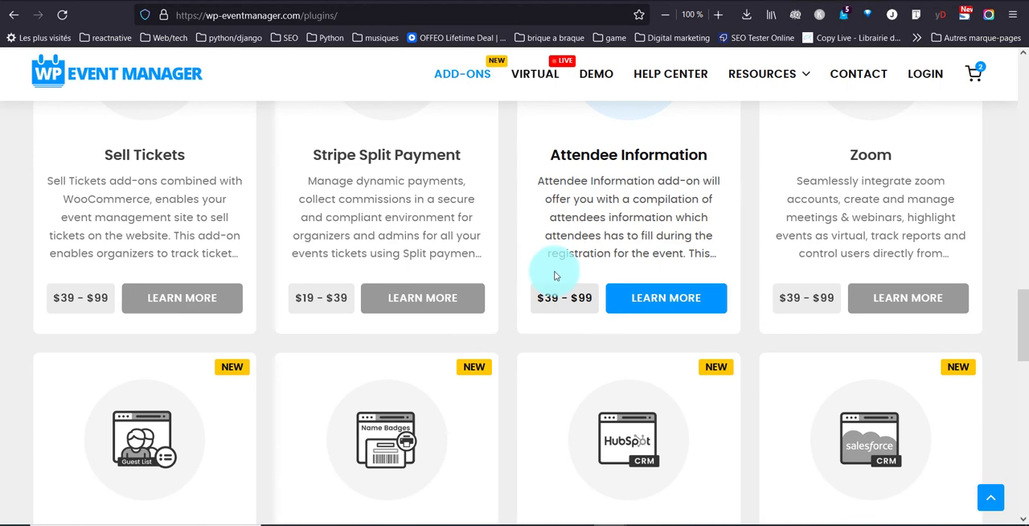
pyautogui.scroll(4, 554, 275)
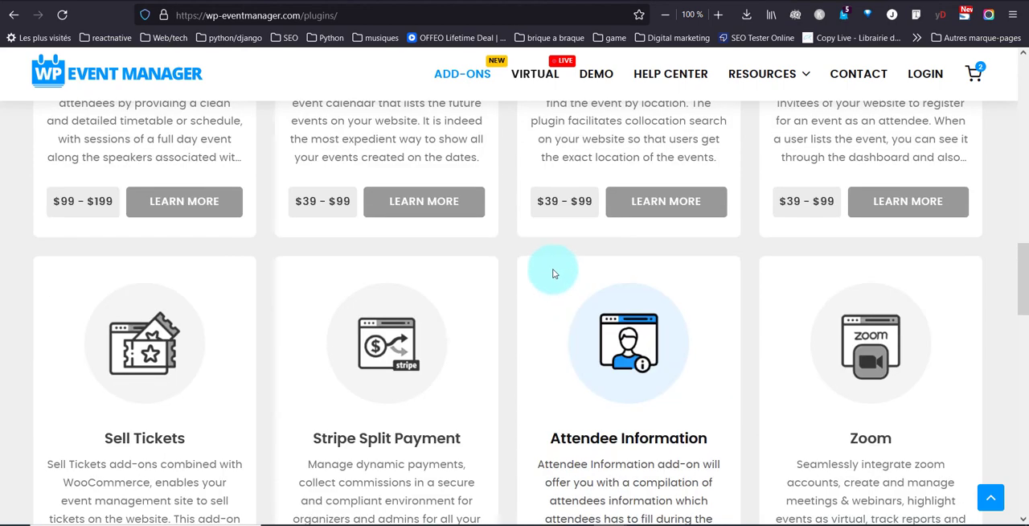
pyautogui.scroll(-4, 553, 273)
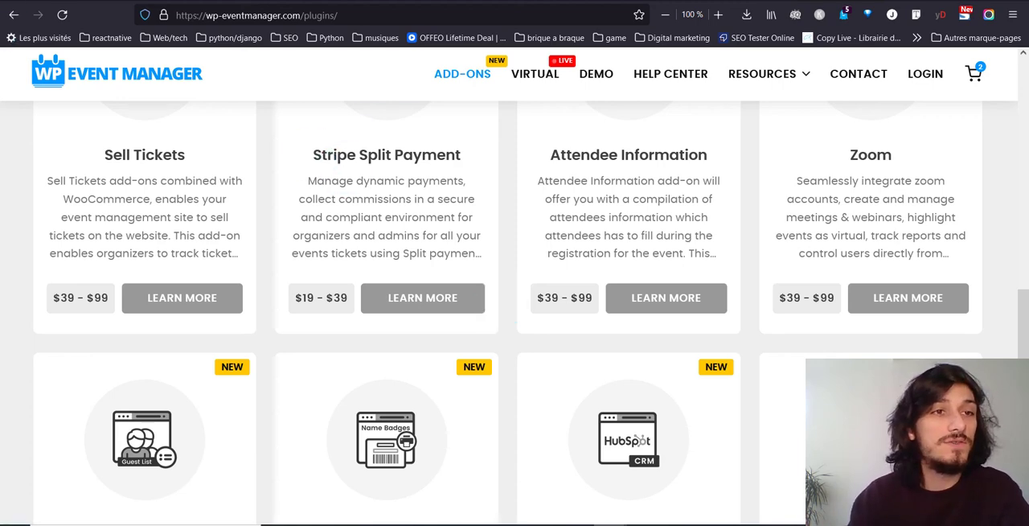
# Step: Switch to the WordPress admin's event form field editor, open the site's navigation menu editor and look over the menu structure
pyautogui.click(3, 1)
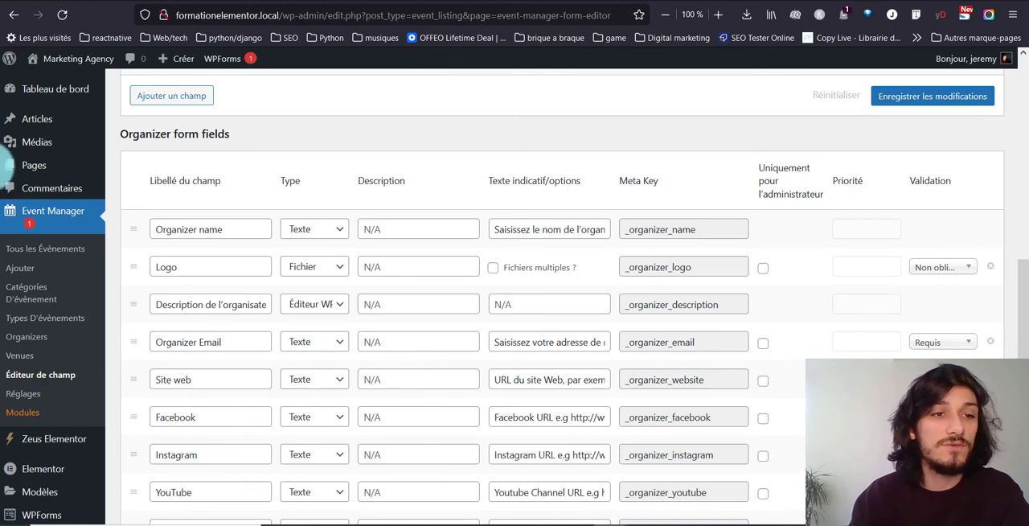
pyautogui.scroll(-3, 14, 320)
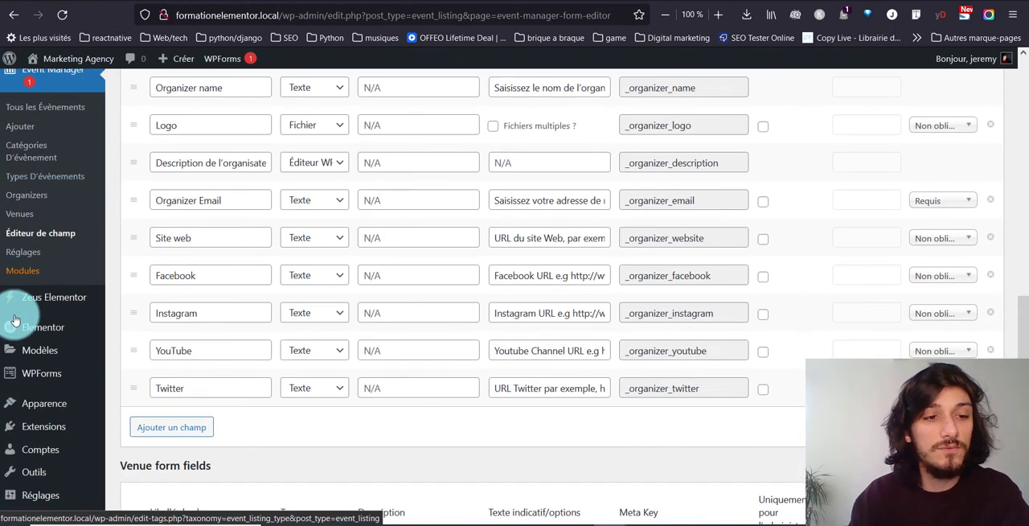
pyautogui.moveTo(74, 402)
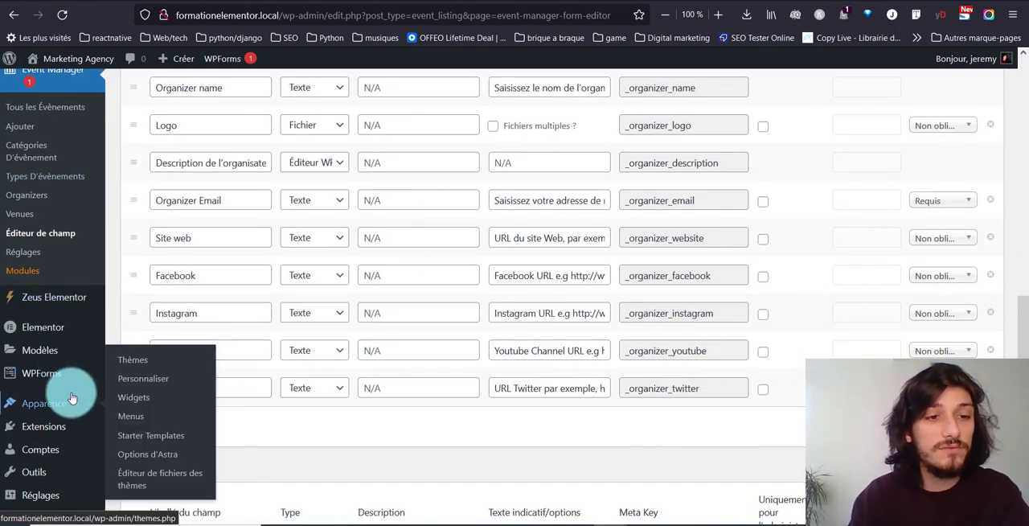
pyautogui.click(131, 415)
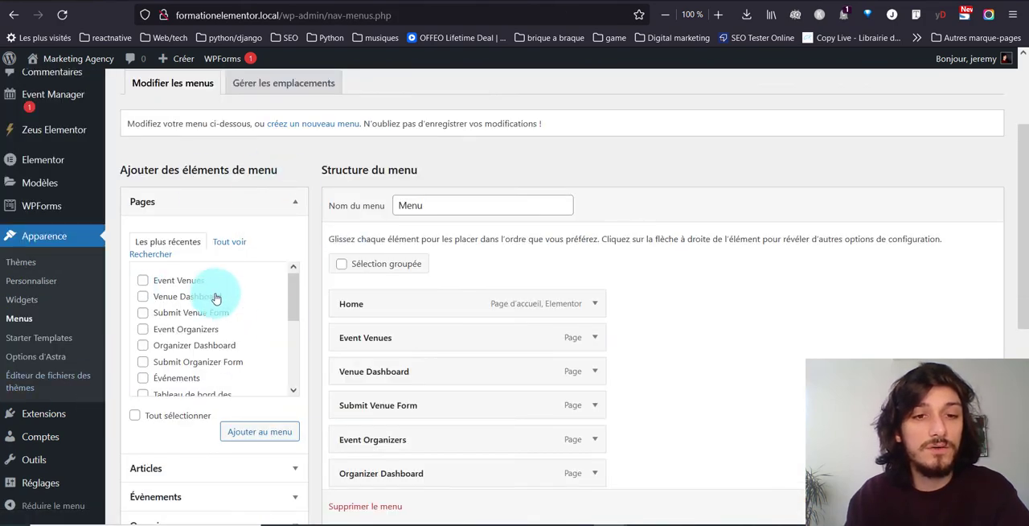
pyautogui.scroll(-3, 533, 300)
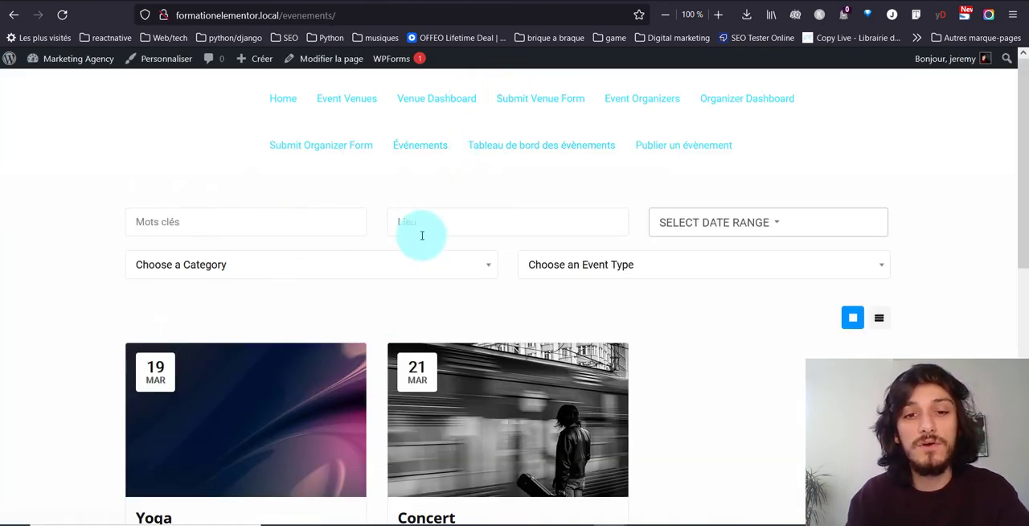
# Step: Look over the Yoga and Concert listings on the frontend Événements page and return to the add-ons catalogue
pyautogui.scroll(-3, 420, 234)
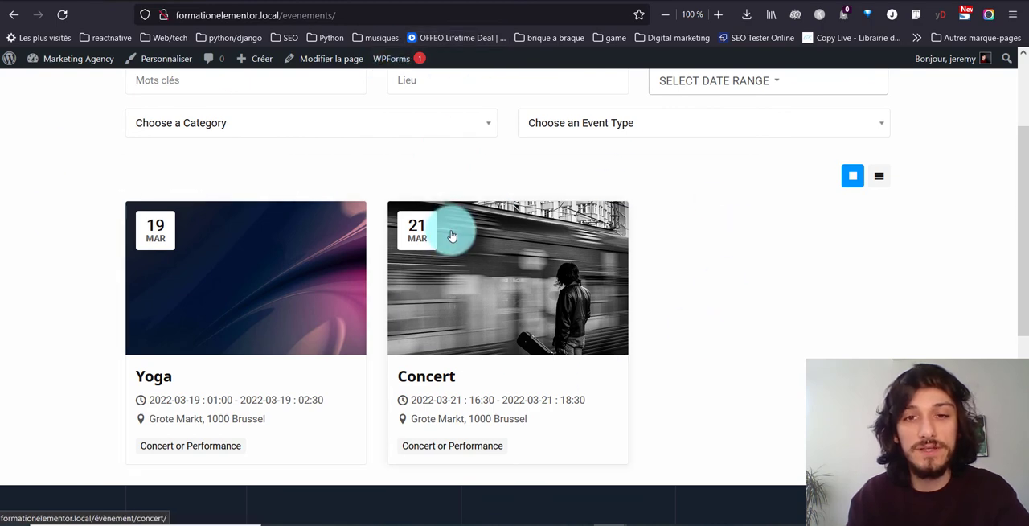
pyautogui.scroll(3, 448, 230)
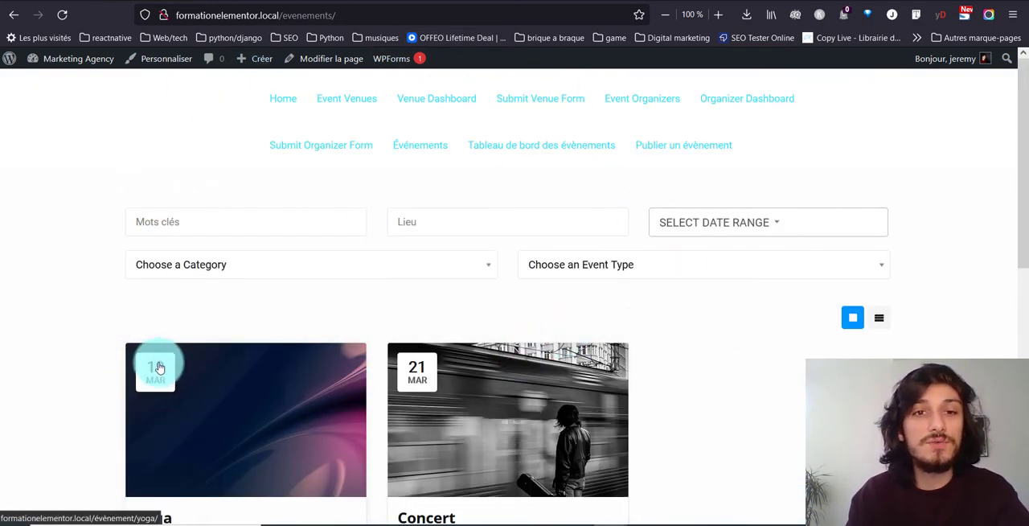
pyautogui.hotkey('ctrl', 'Tab')
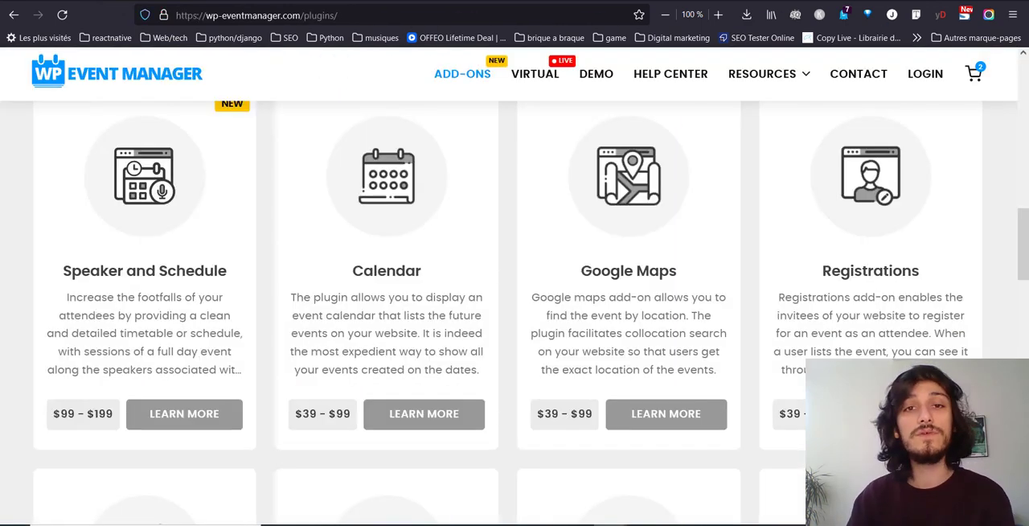